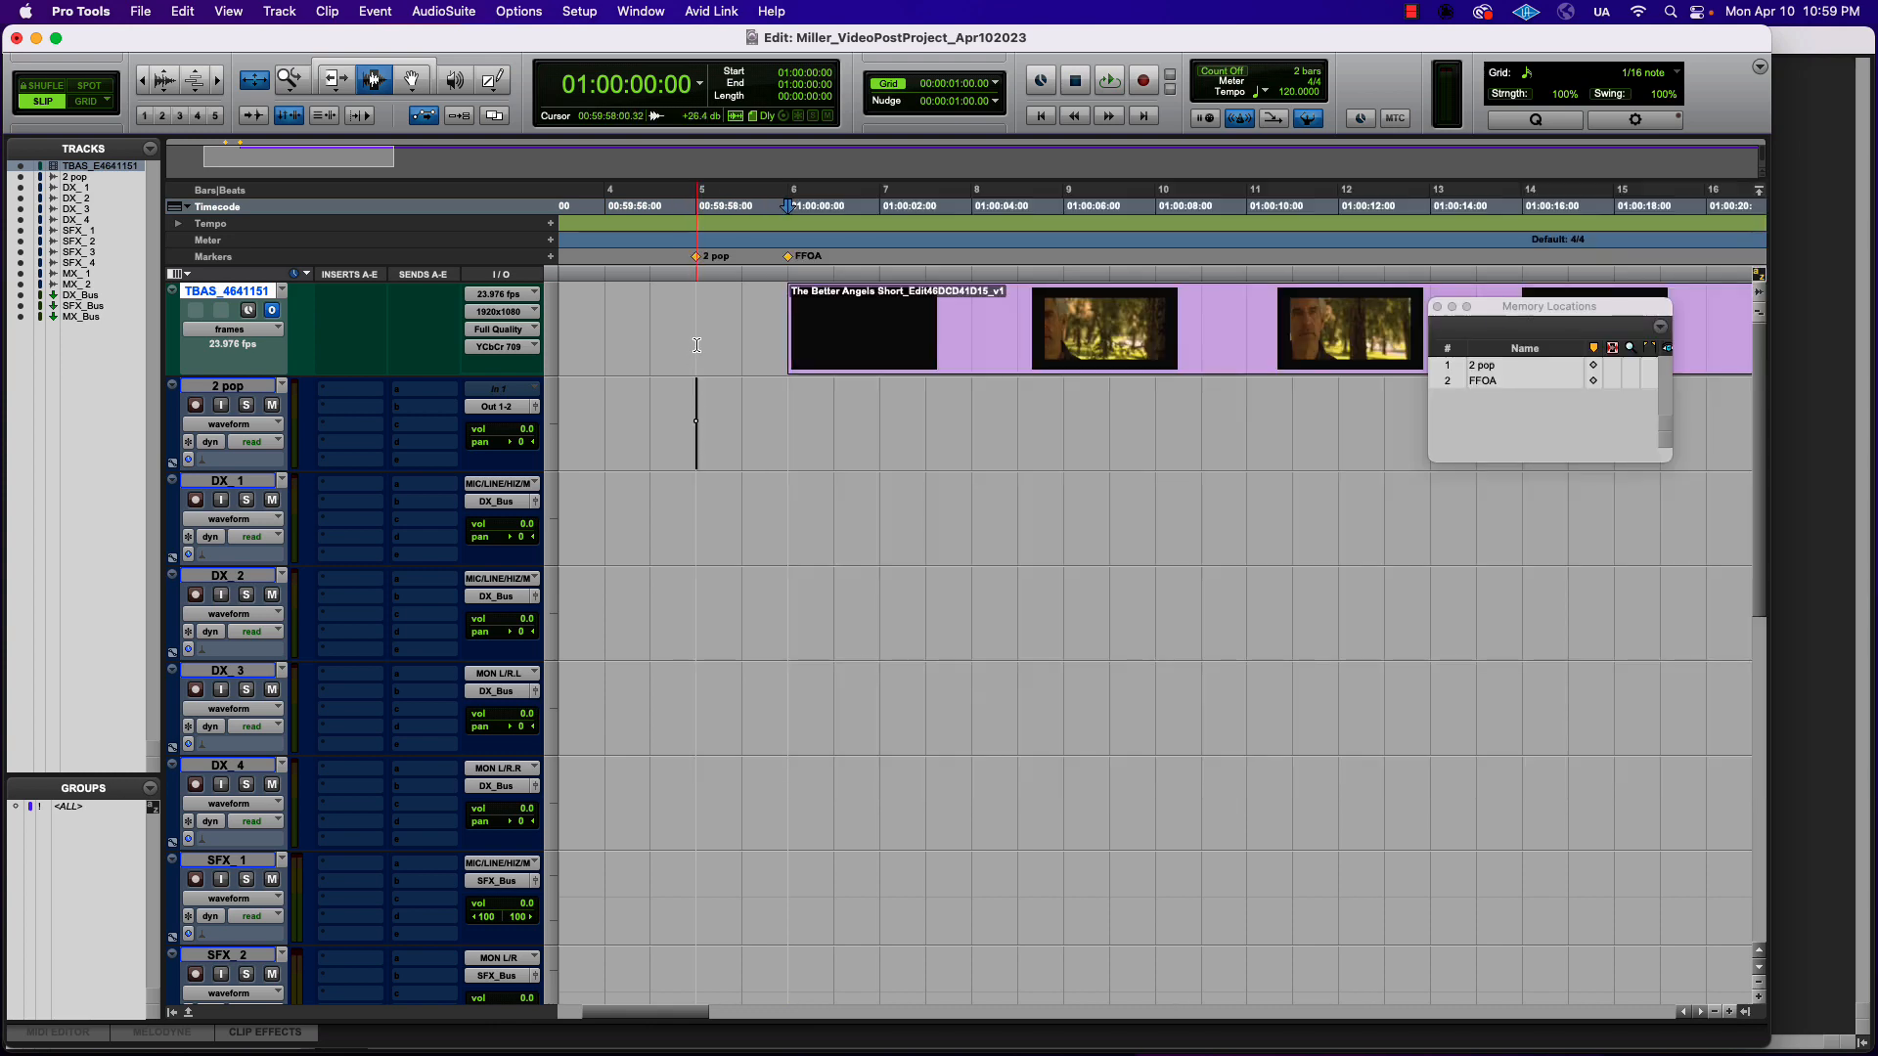
Place the edit cursor at the 2 pop marker, with the 2 pop clip shown at frame-level detail.
{"action": "left_click", "coordinate": [696, 258]}
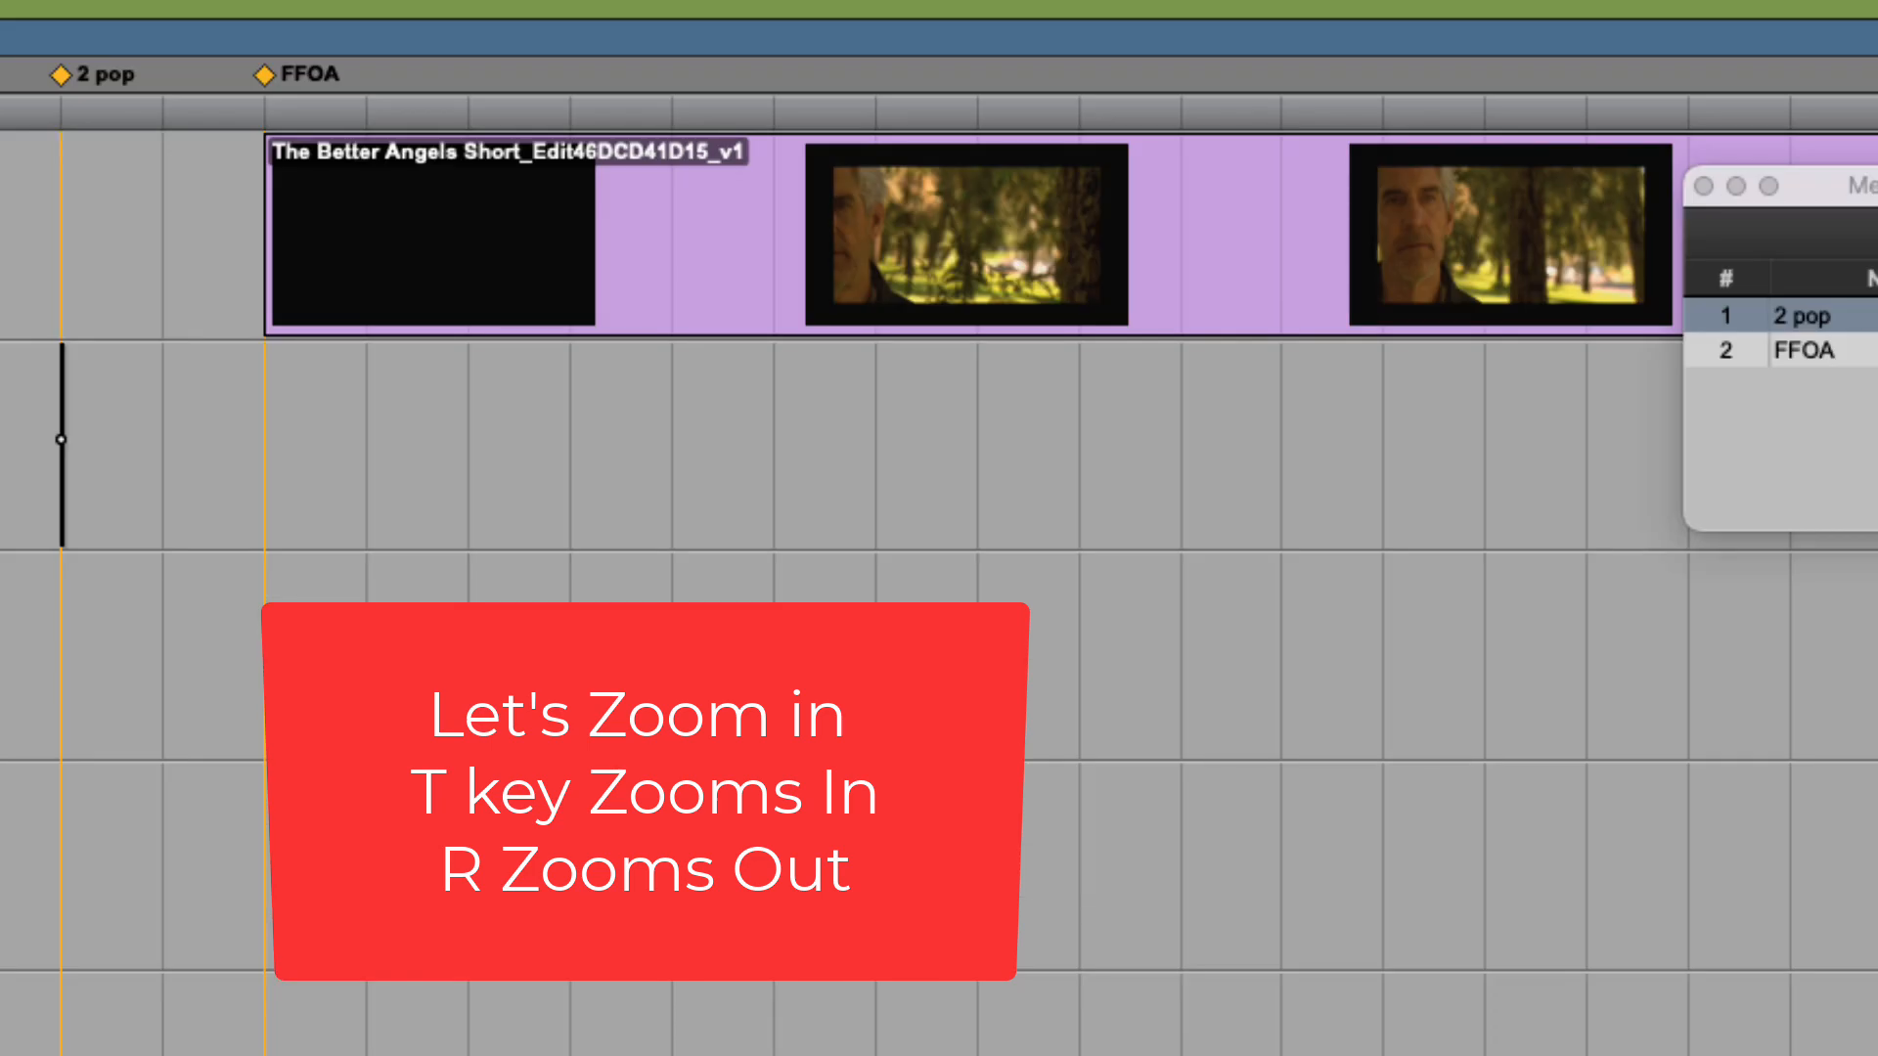
{"action": "key", "text": "t"}
{"action": "key", "text": "t"}
{"action": "key", "text": "t"}
{"action": "key", "text": "t"}
{"action": "key", "text": "t"}
{"action": "key", "text": "t"}
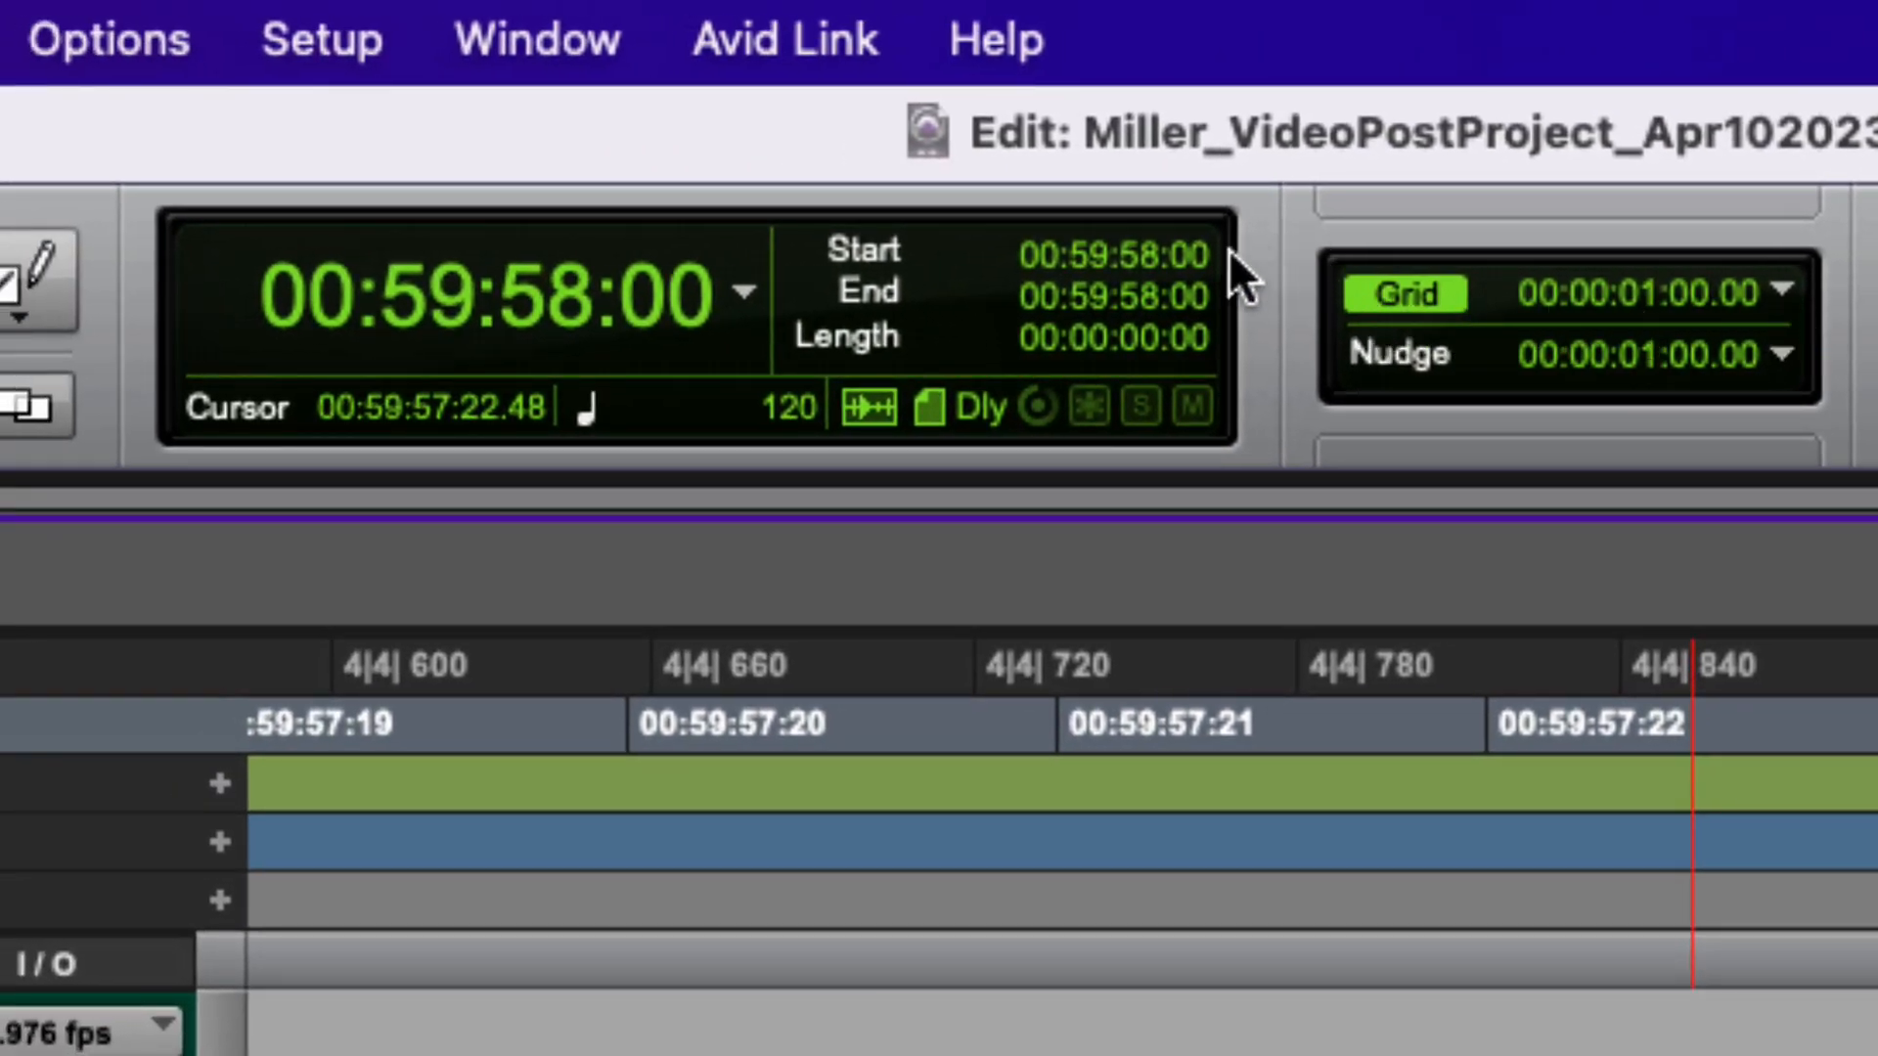
Set both the grid value and the nudge value to 1 frame.
{"action": "left_click", "coordinate": [1782, 289]}
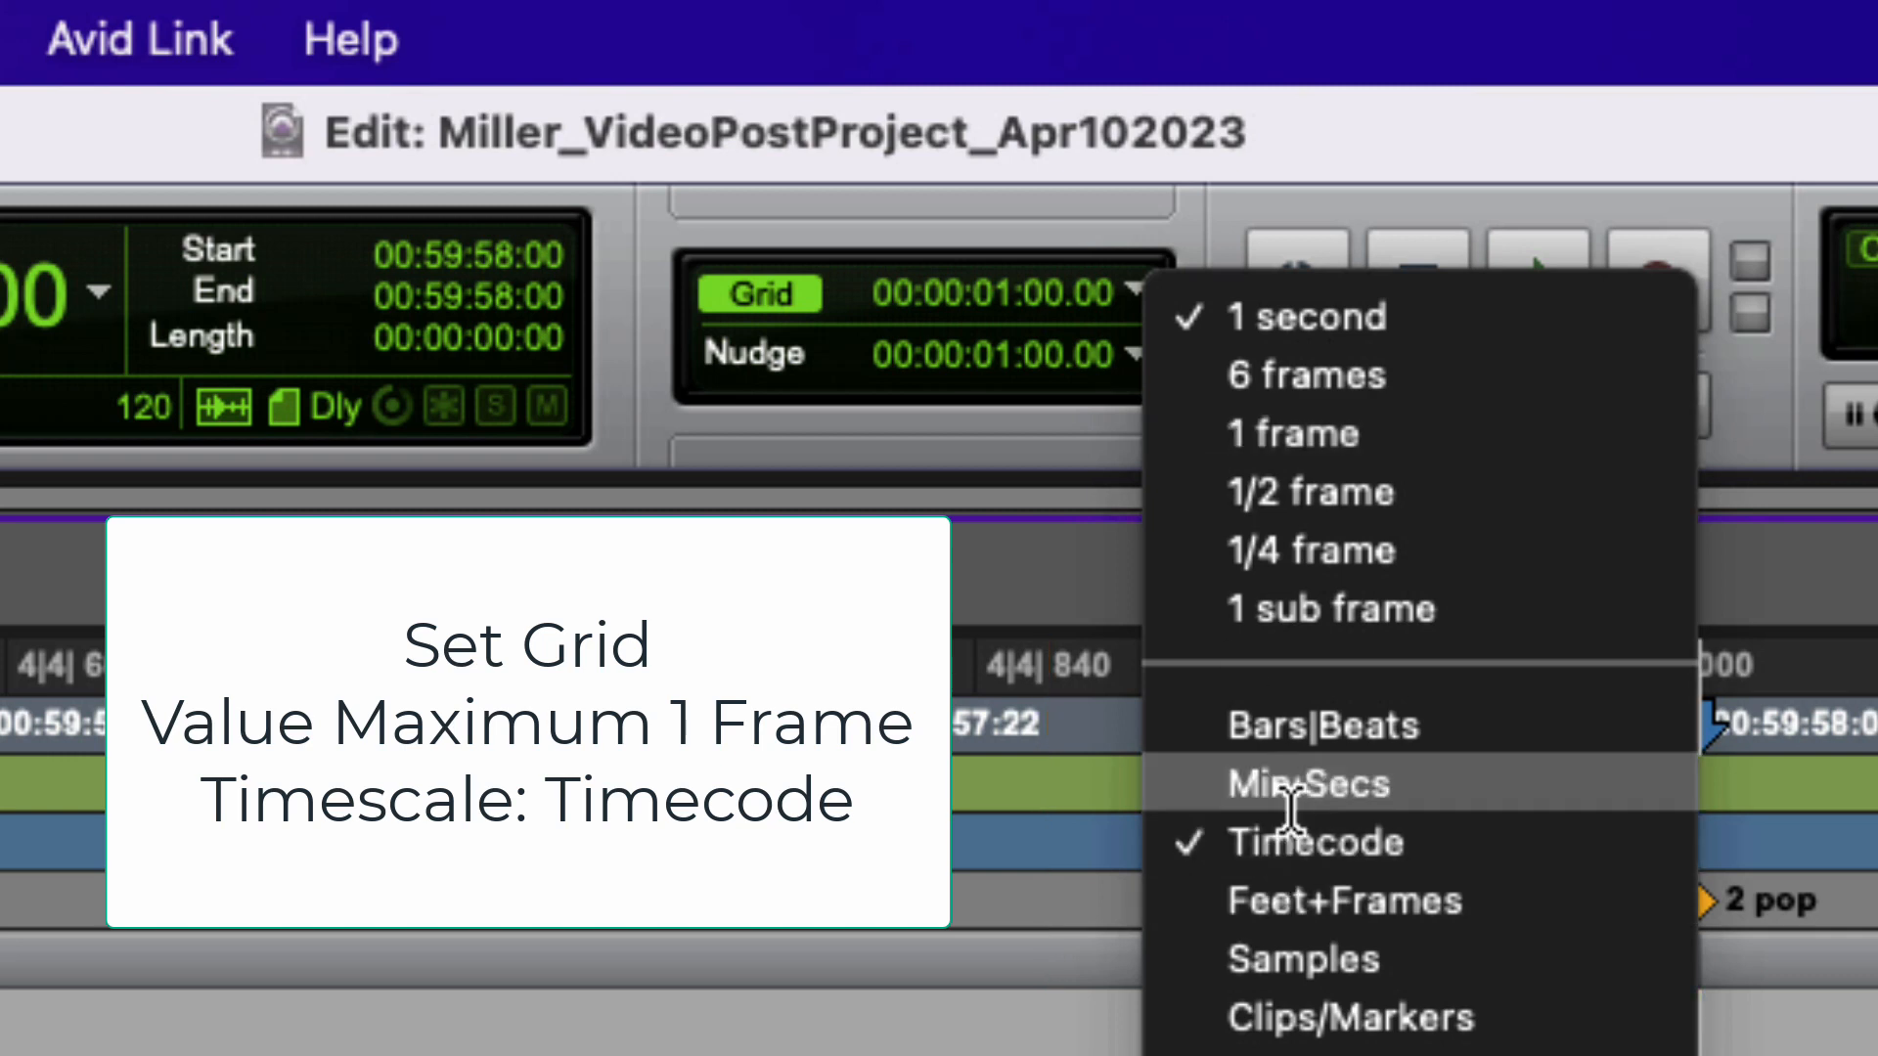
{"action": "left_click", "coordinate": [1328, 432]}
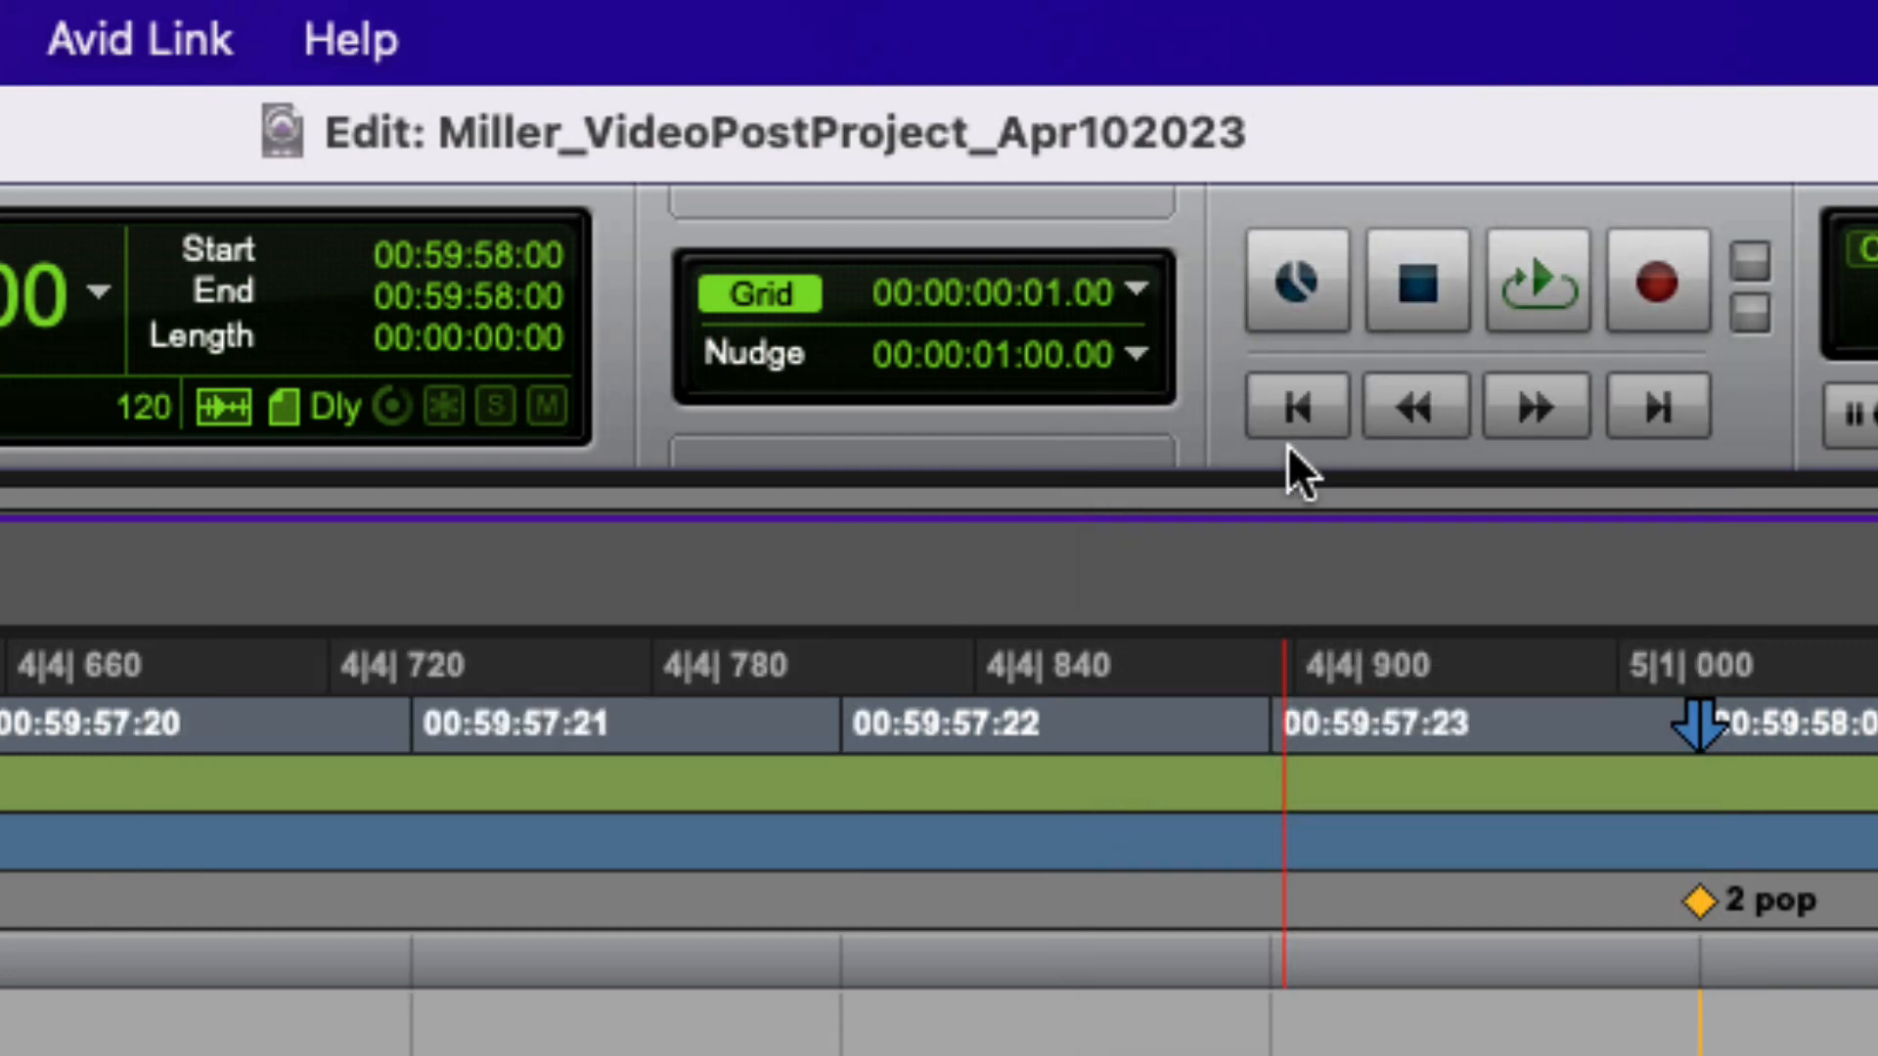
{"action": "left_click", "coordinate": [1134, 354]}
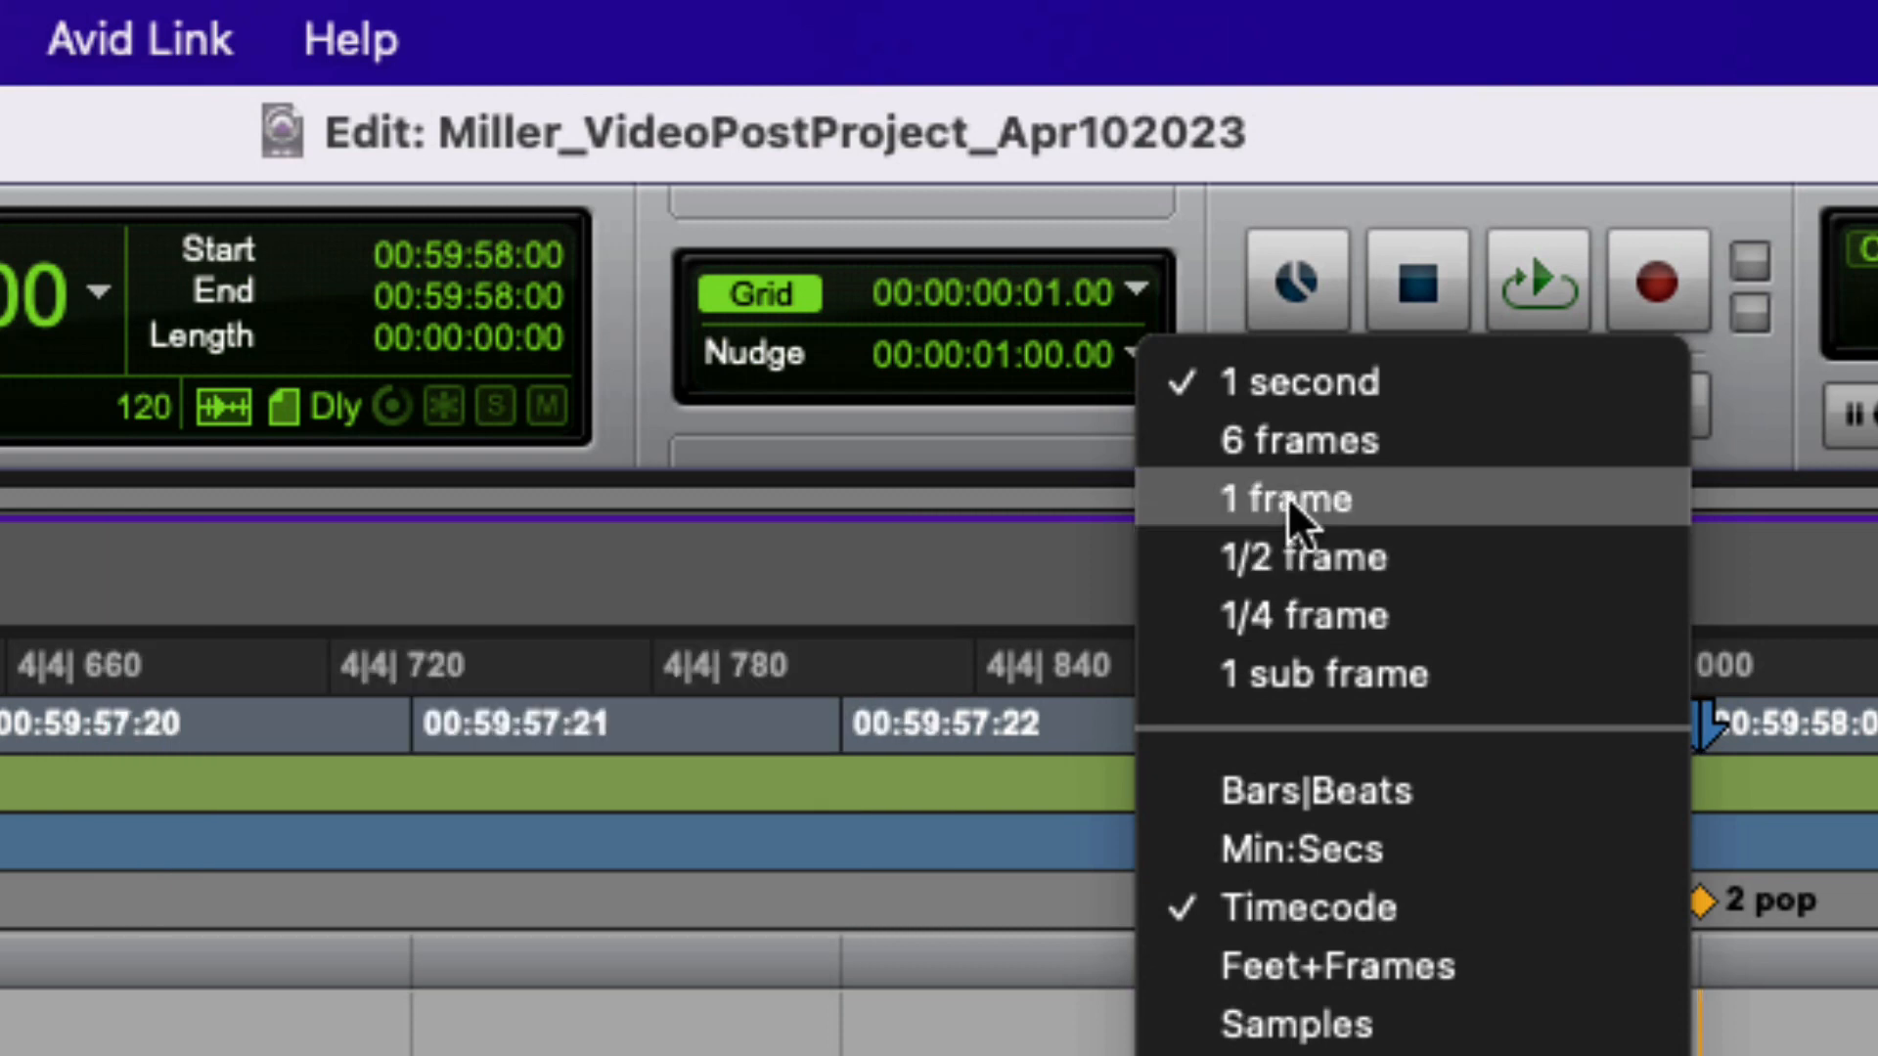
{"action": "left_click", "coordinate": [1287, 496]}
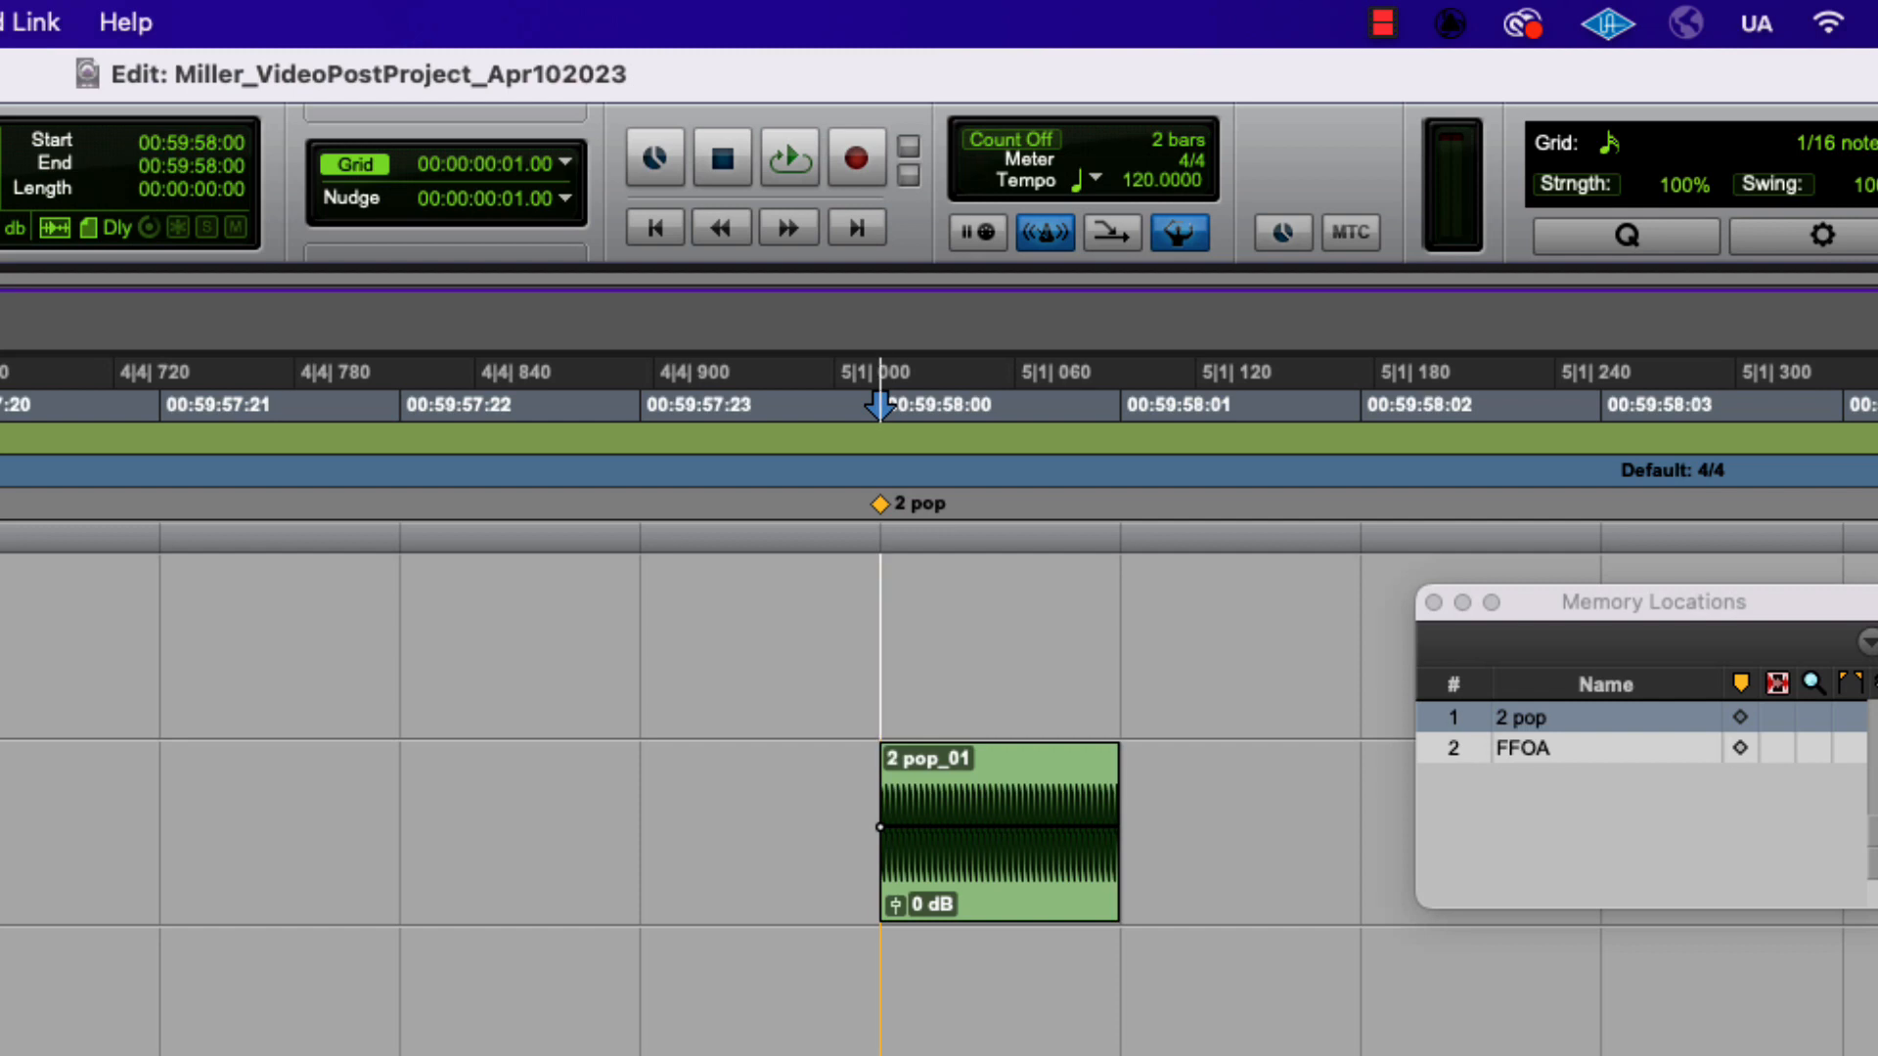
Recall the 2 pop memory location as the insertion point for the audio import.
{"action": "key", "text": "r"}
{"action": "key", "text": "r"}
{"action": "key", "text": "r"}
{"action": "key", "text": "r"}
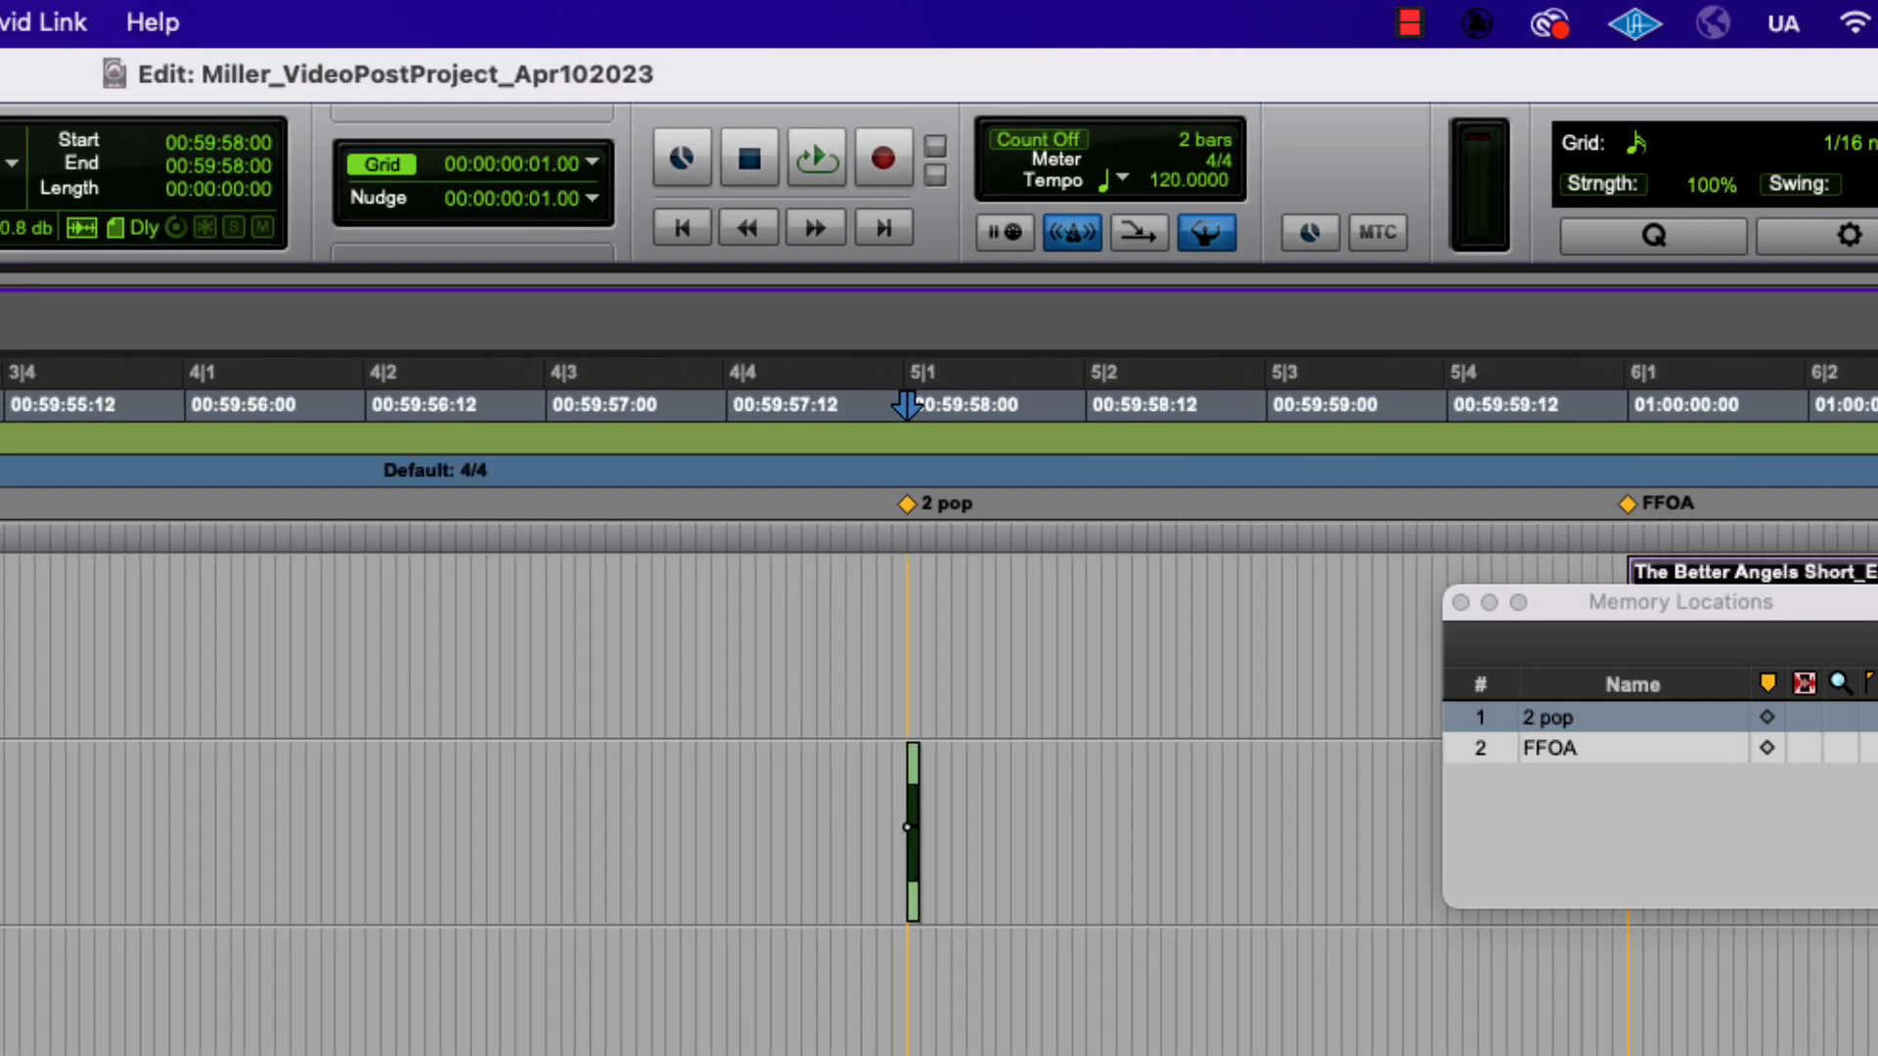
{"action": "key", "text": "t"}
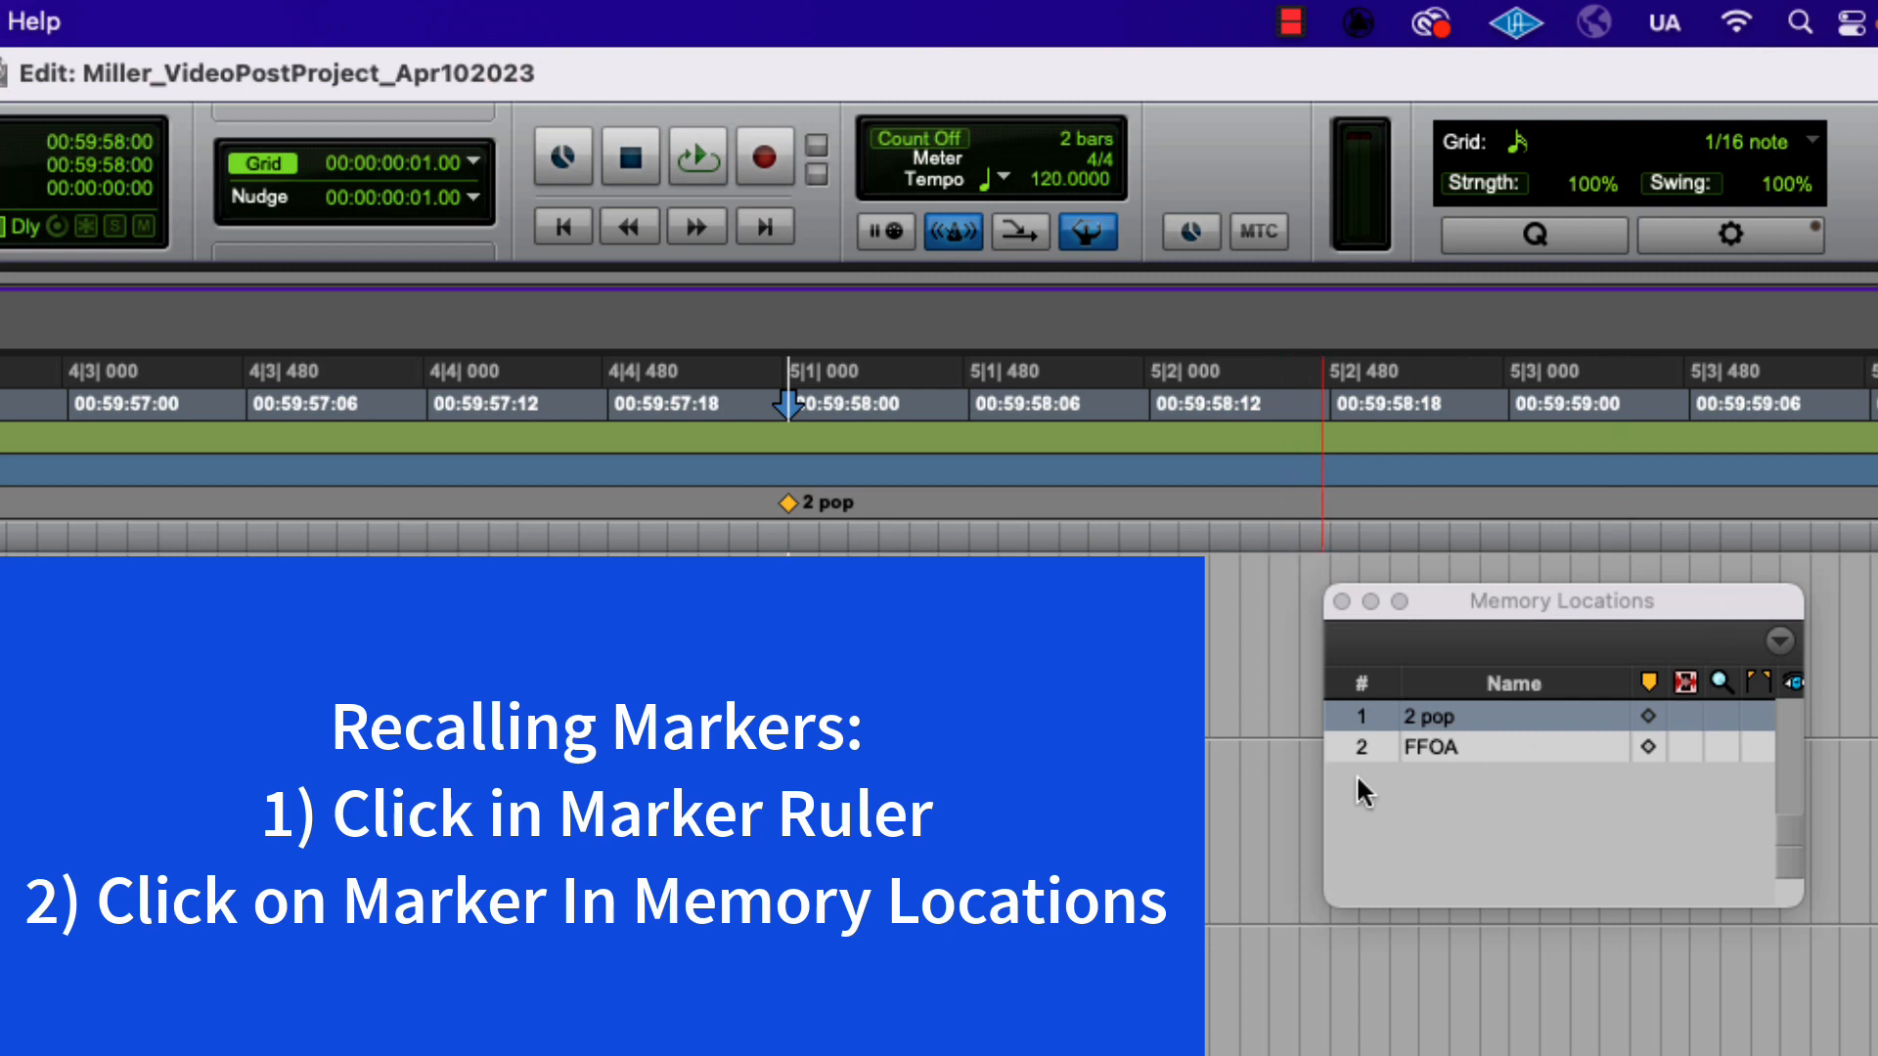
{"action": "left_click", "coordinate": [1395, 717]}
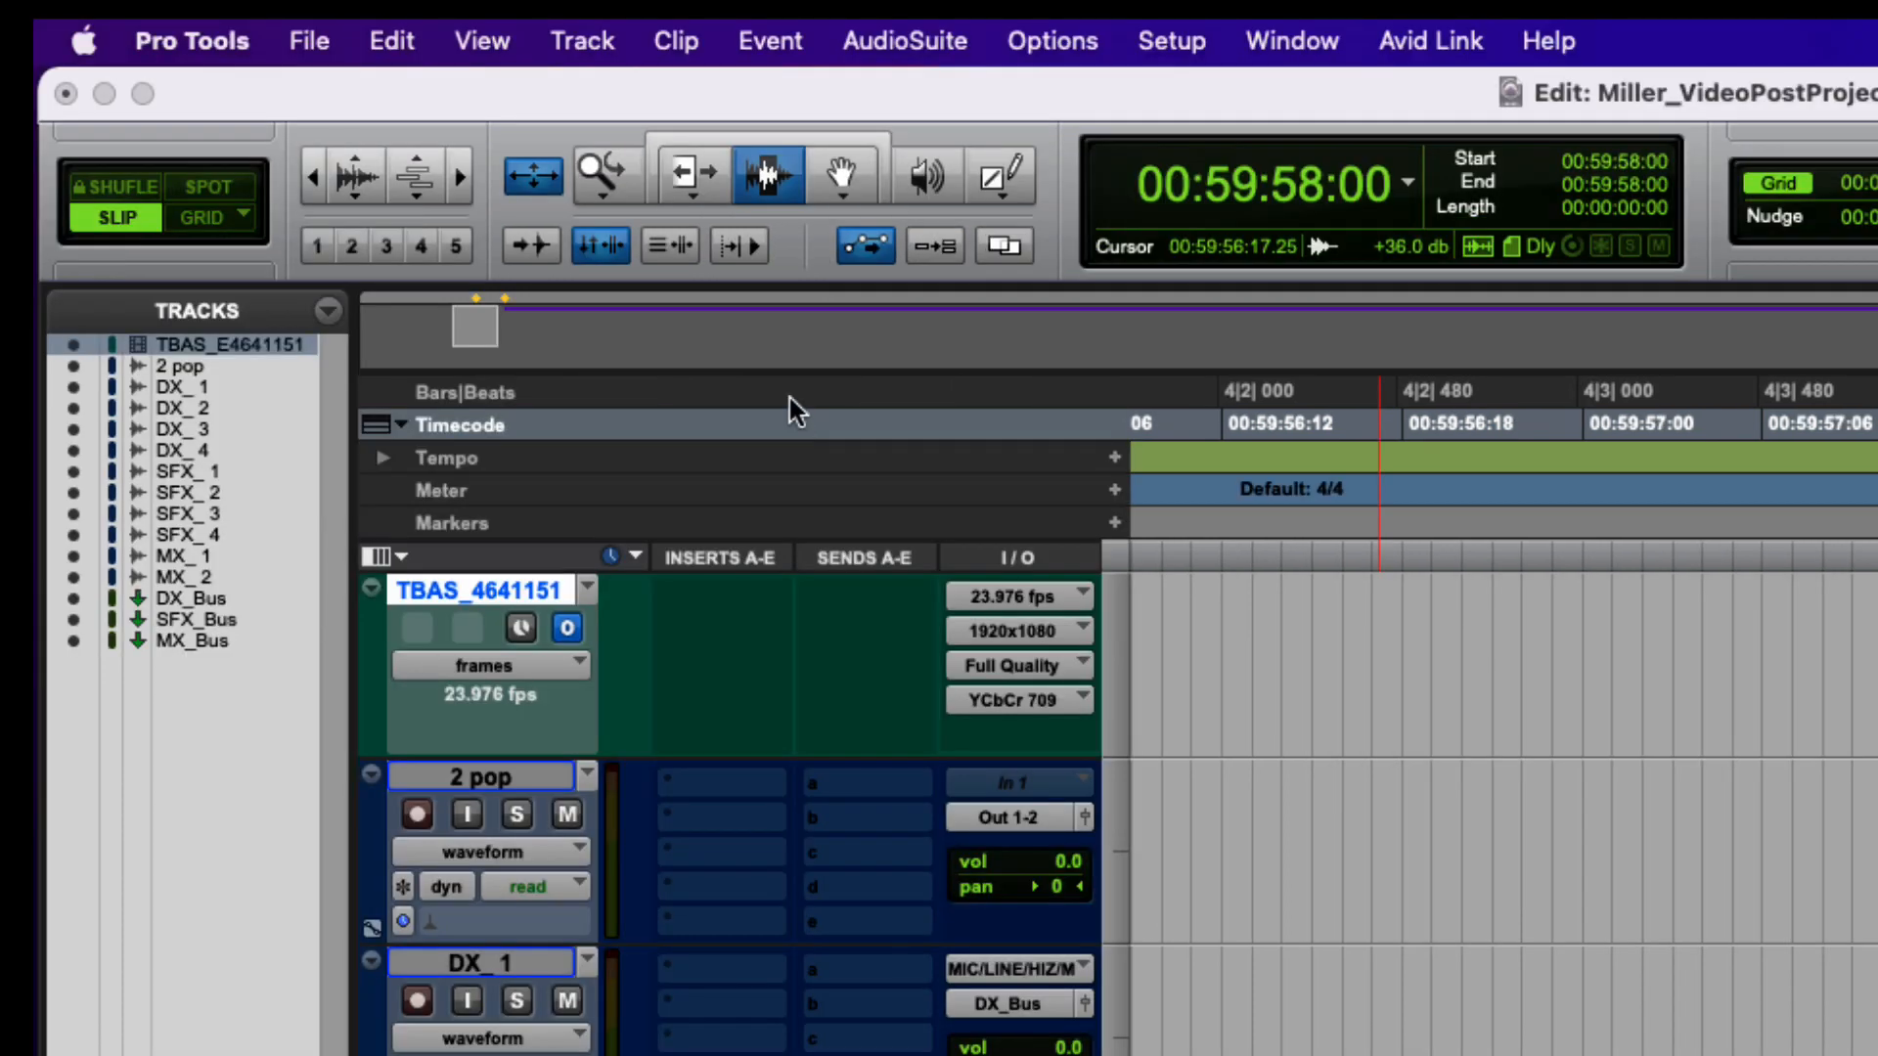
Start an audio import and browse to the recent TBA Files MADT2023 folder.
{"action": "left_click", "coordinate": [305, 44]}
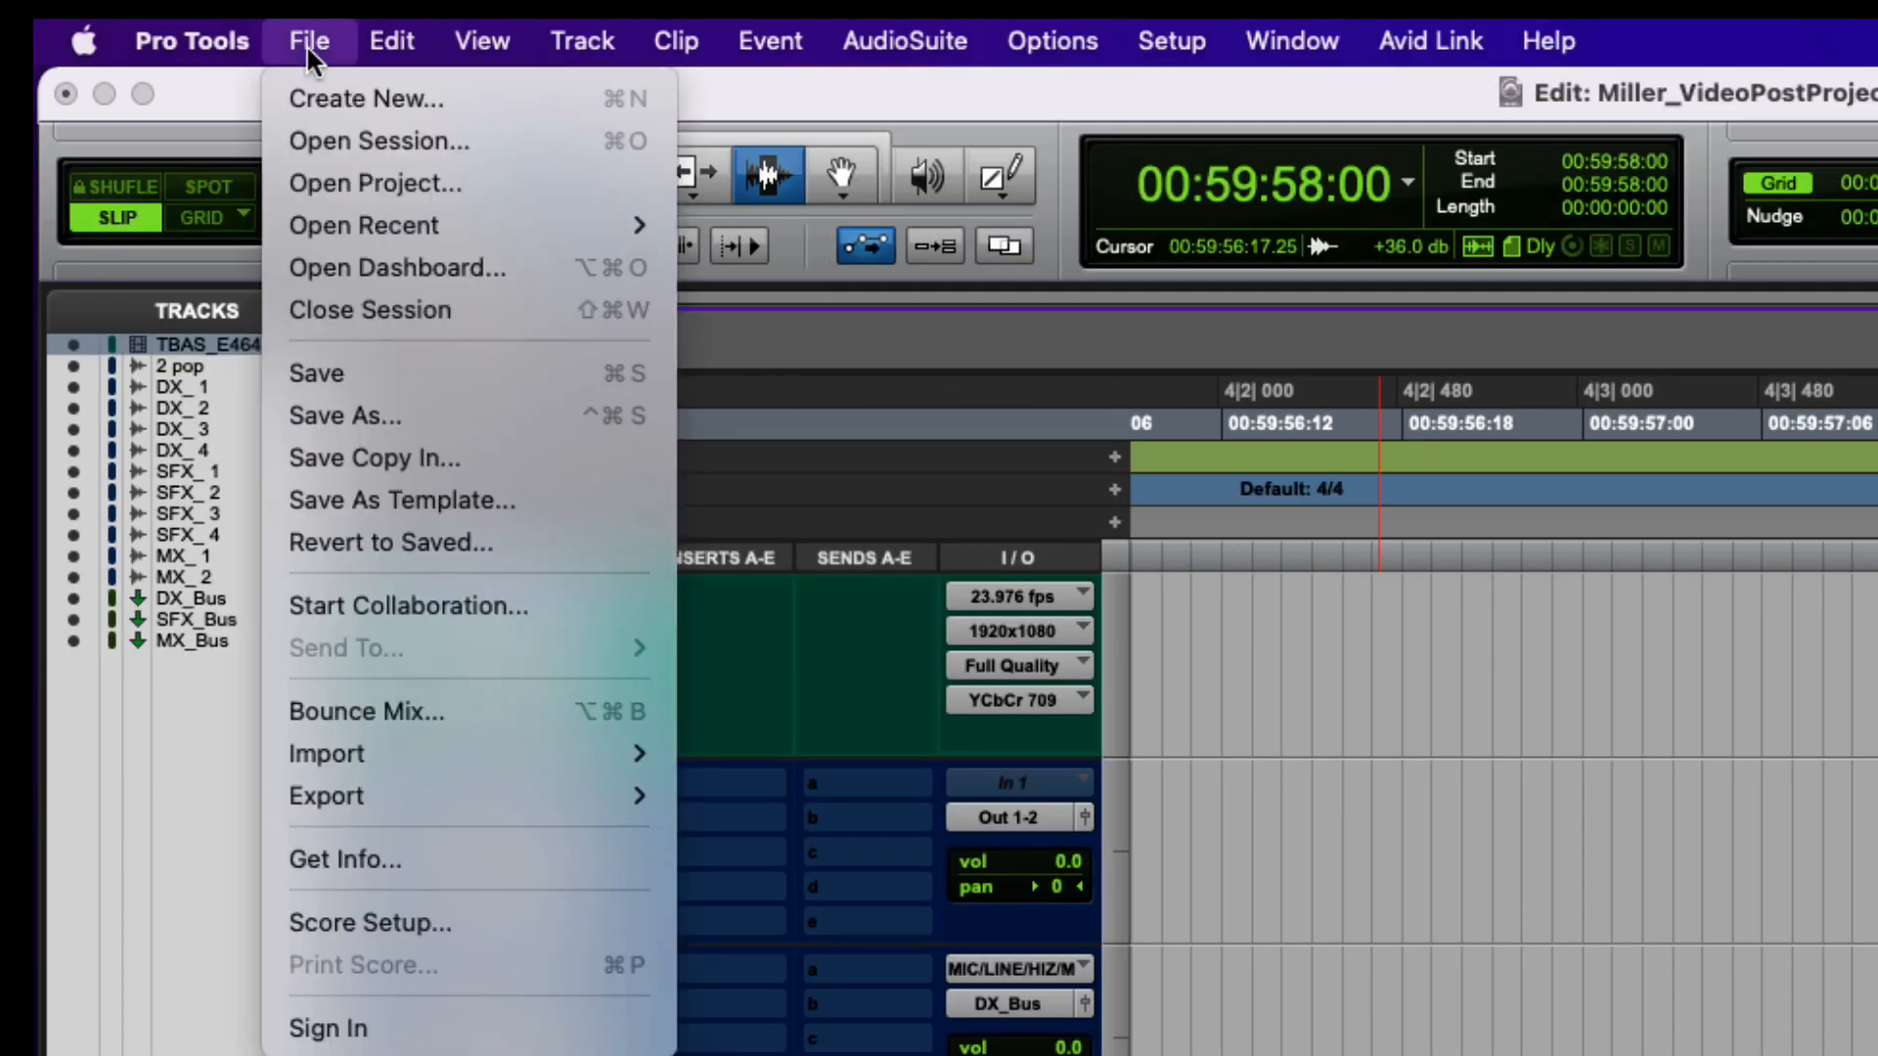
{"action": "mouse_move", "coordinate": [383, 751]}
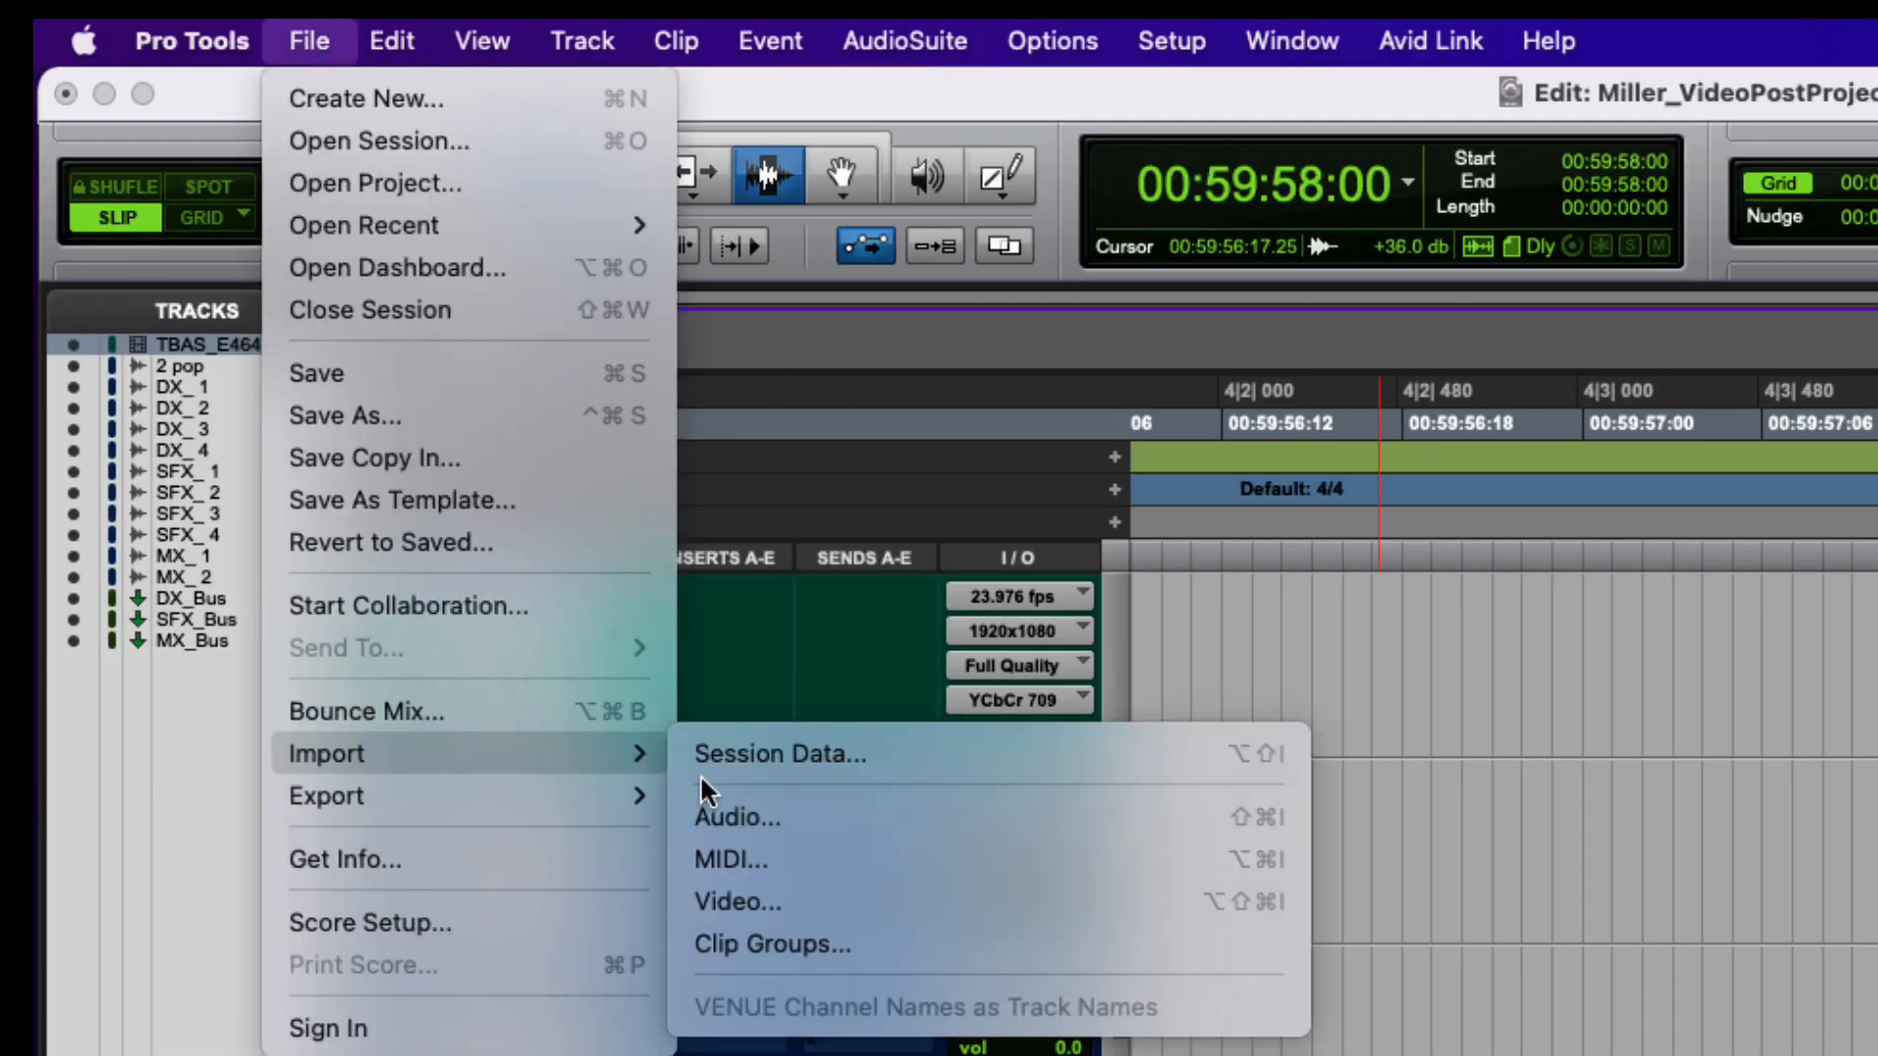
{"action": "left_click", "coordinate": [758, 814]}
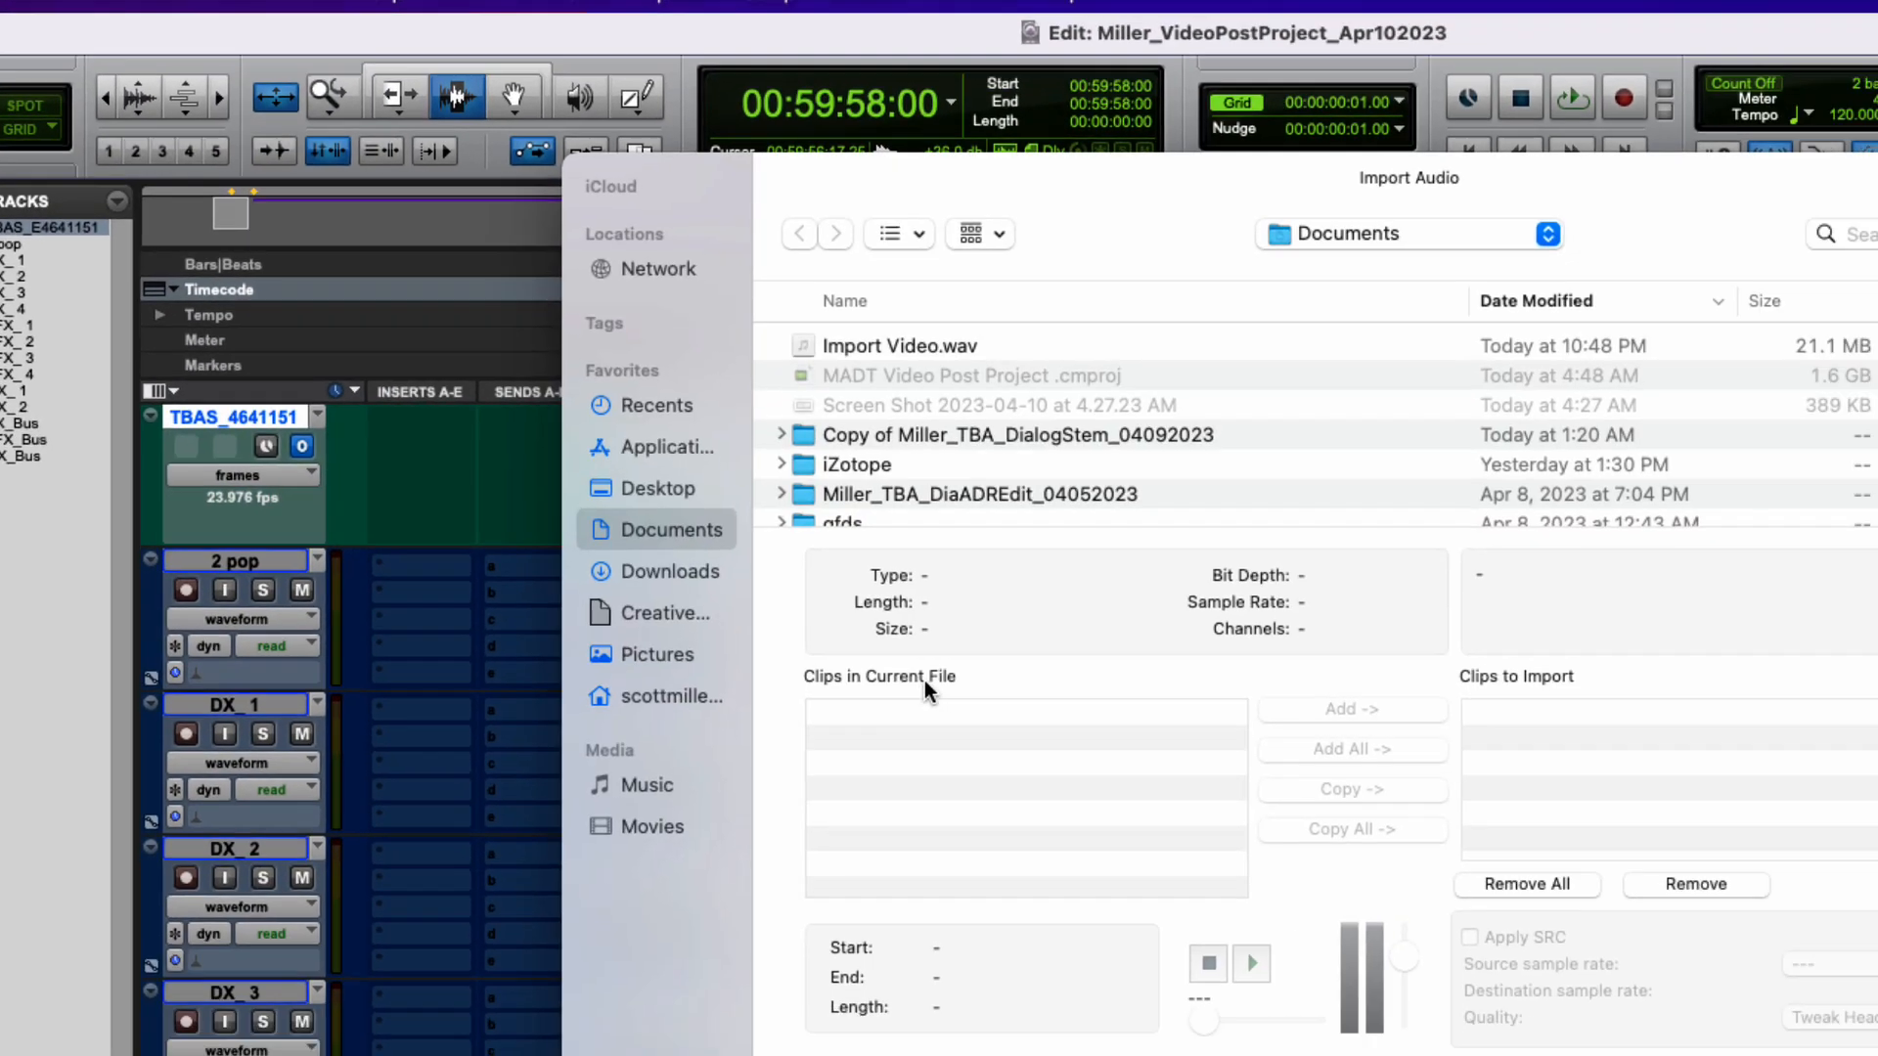
{"action": "left_click", "coordinate": [1083, 179]}
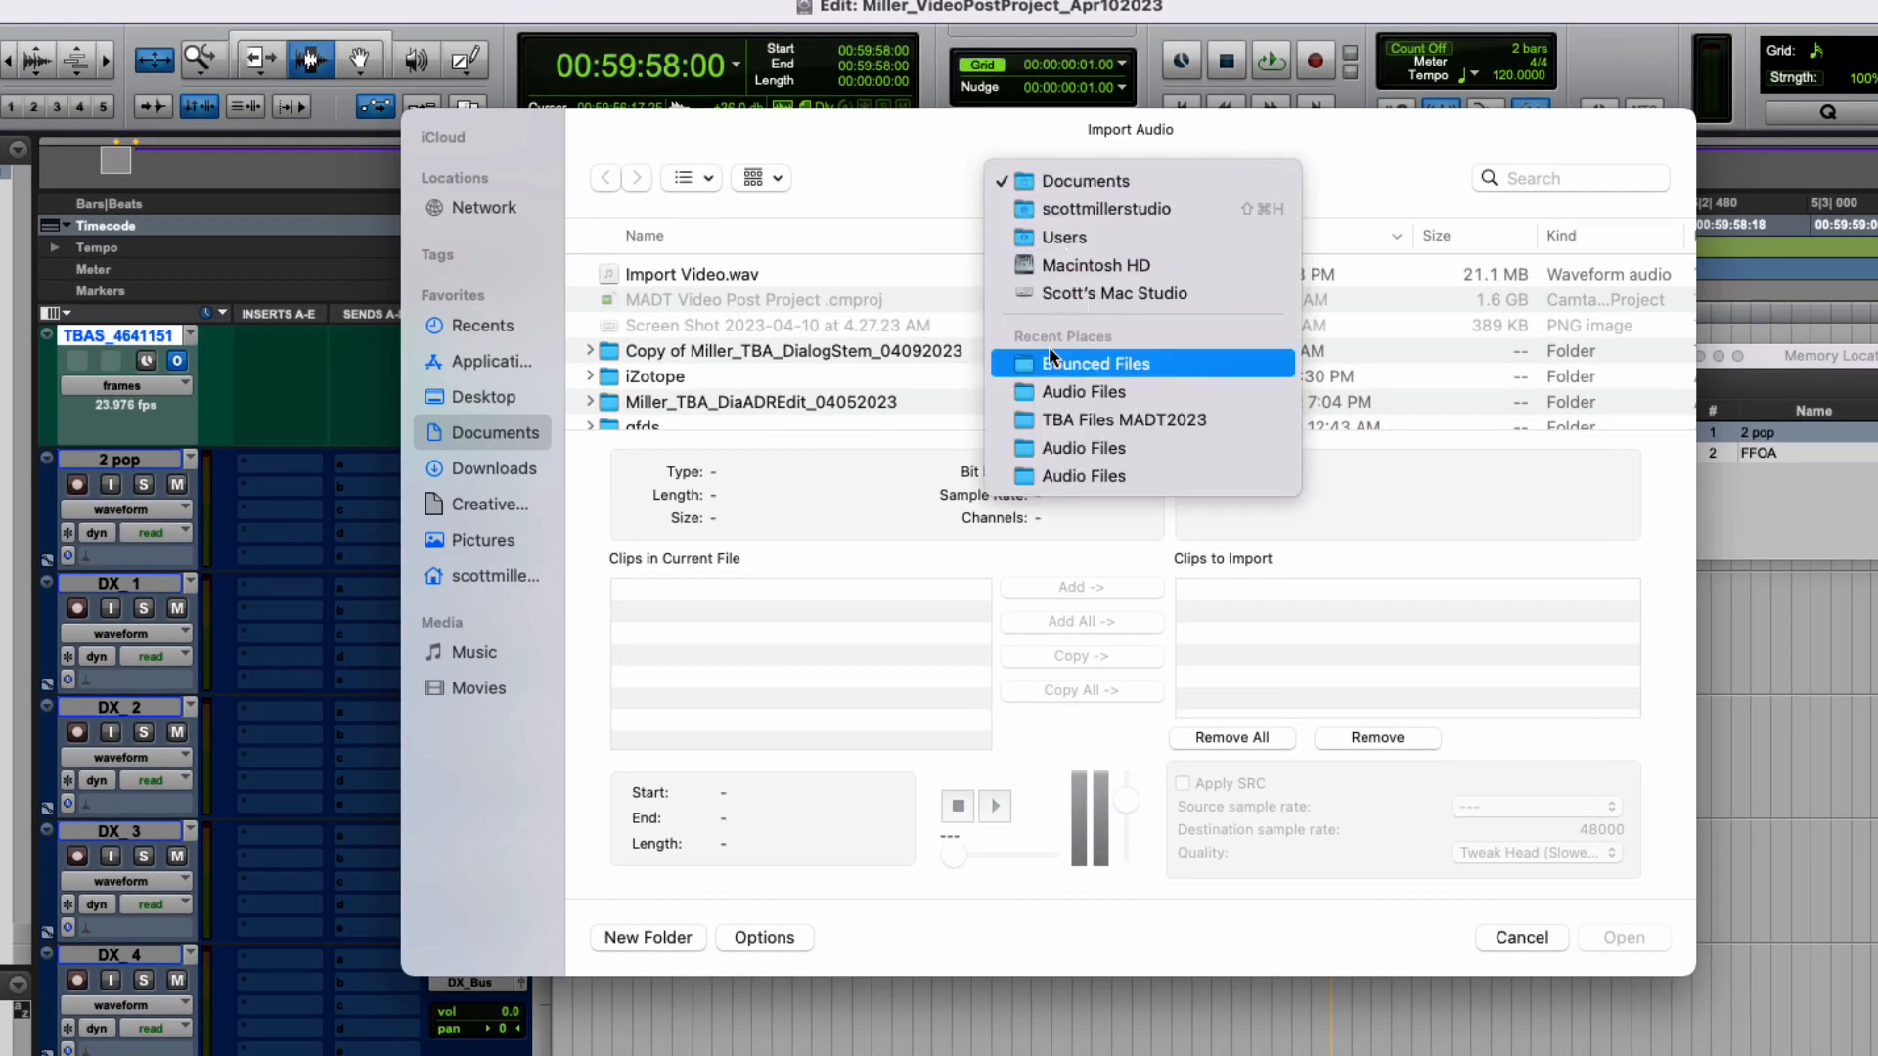
{"action": "left_click", "coordinate": [1062, 419]}
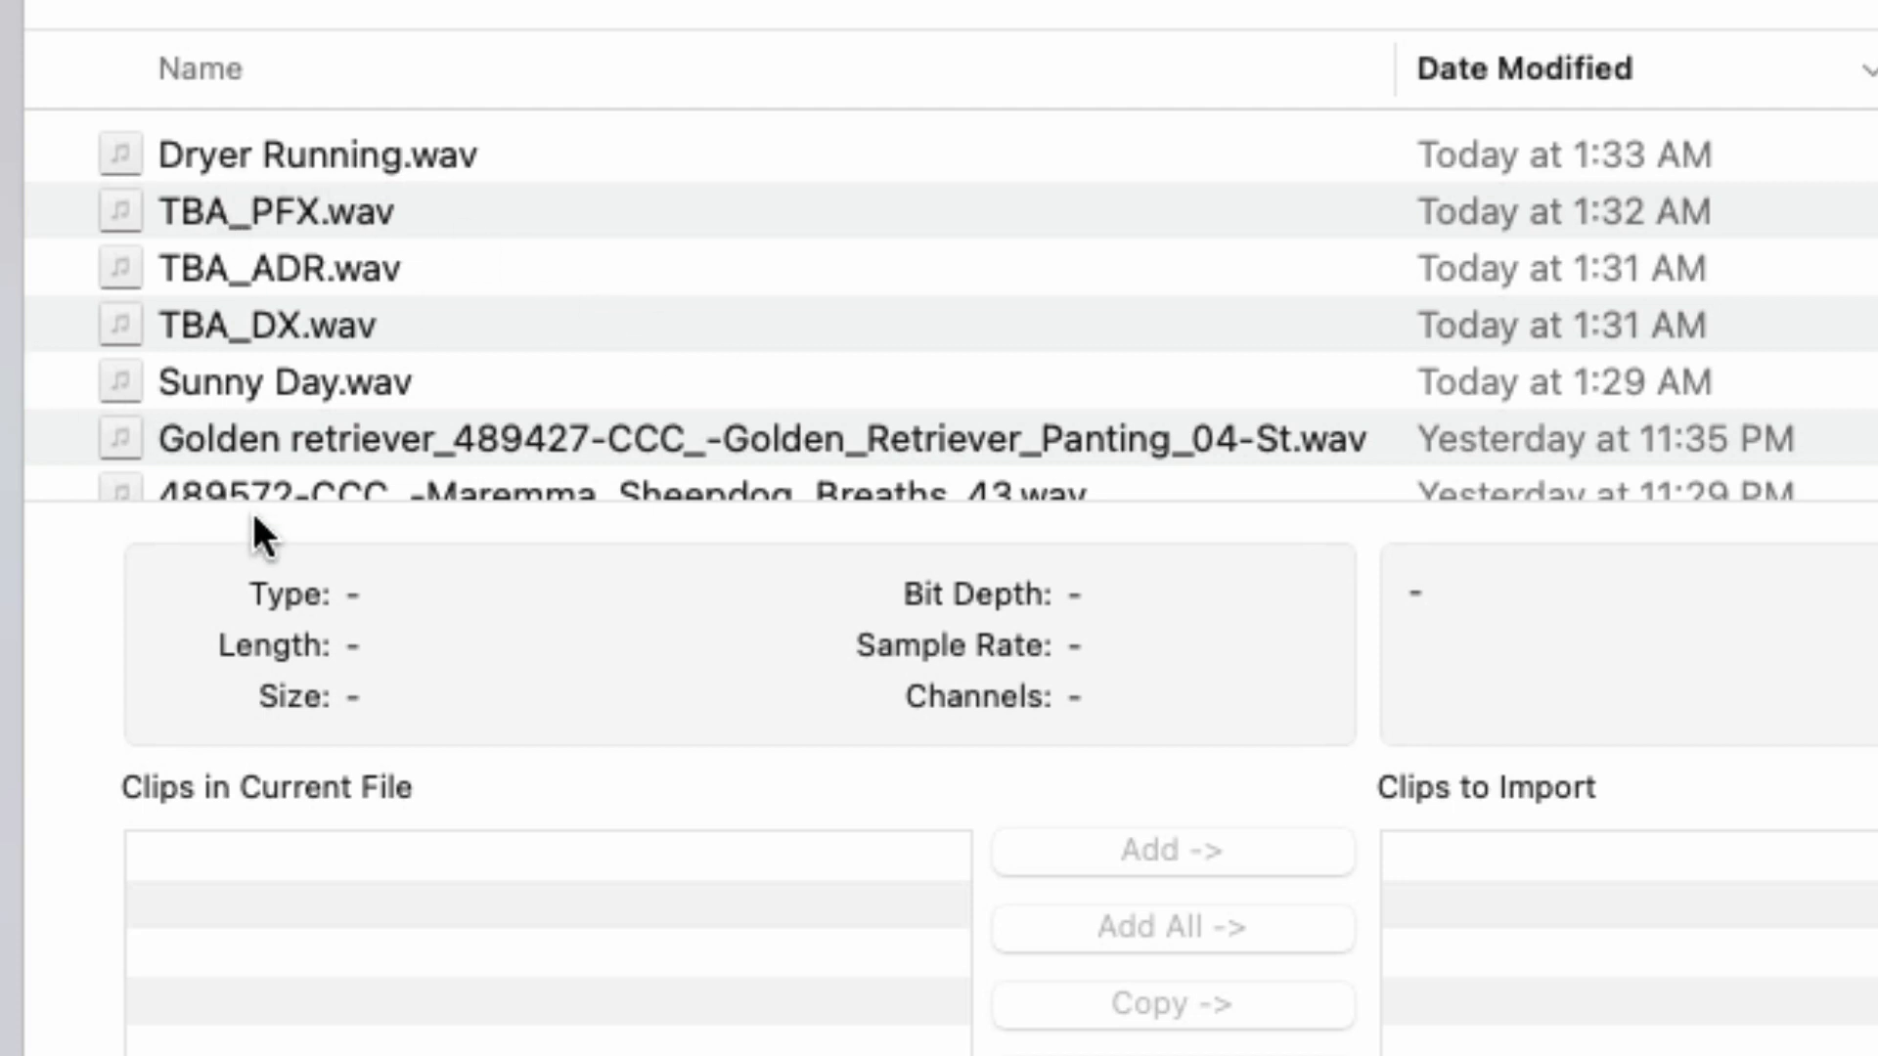
Import TBA_ADR.wav and TBA_DX.wav as copies into the session's Audio Files folder, on new tracks located at the selection.
{"action": "left_click", "coordinate": [242, 279]}
{"action": "left_click", "coordinate": [235, 333], "text": "shift"}
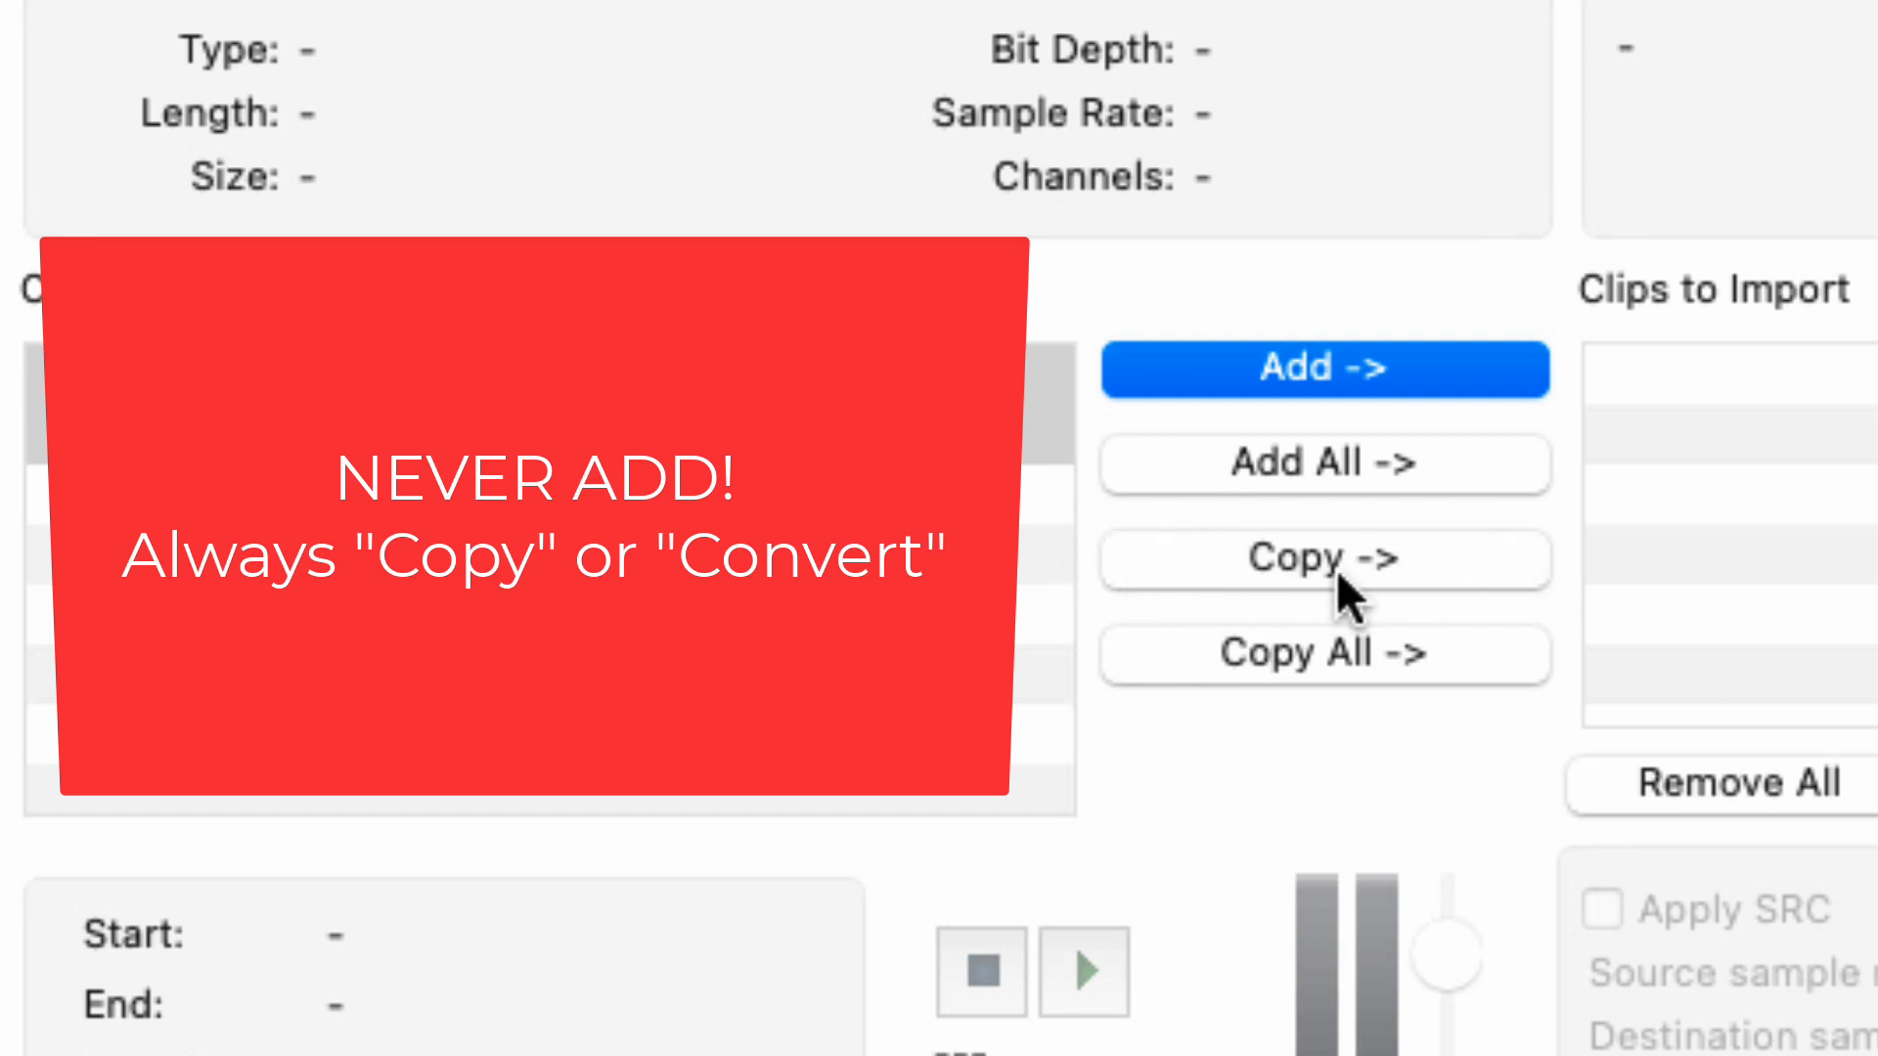
{"action": "left_click", "coordinate": [1289, 572]}
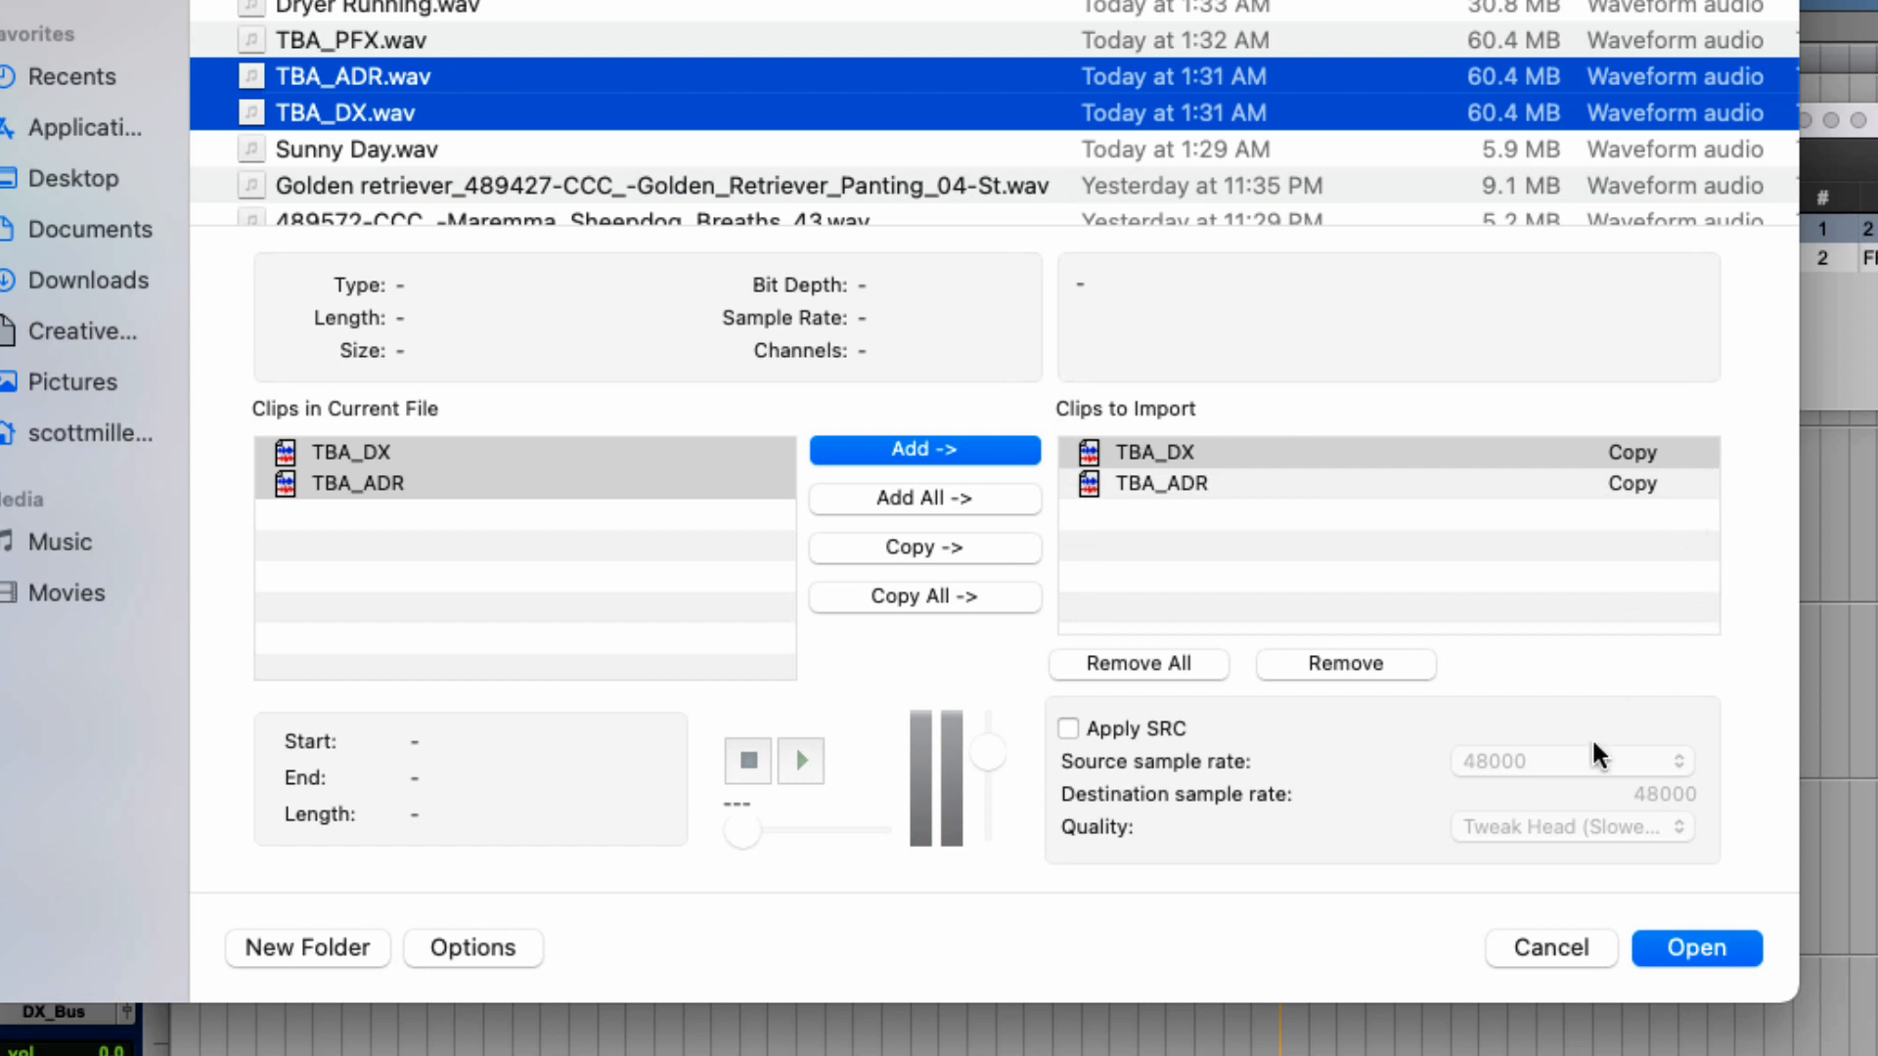
{"action": "left_click", "coordinate": [1722, 957]}
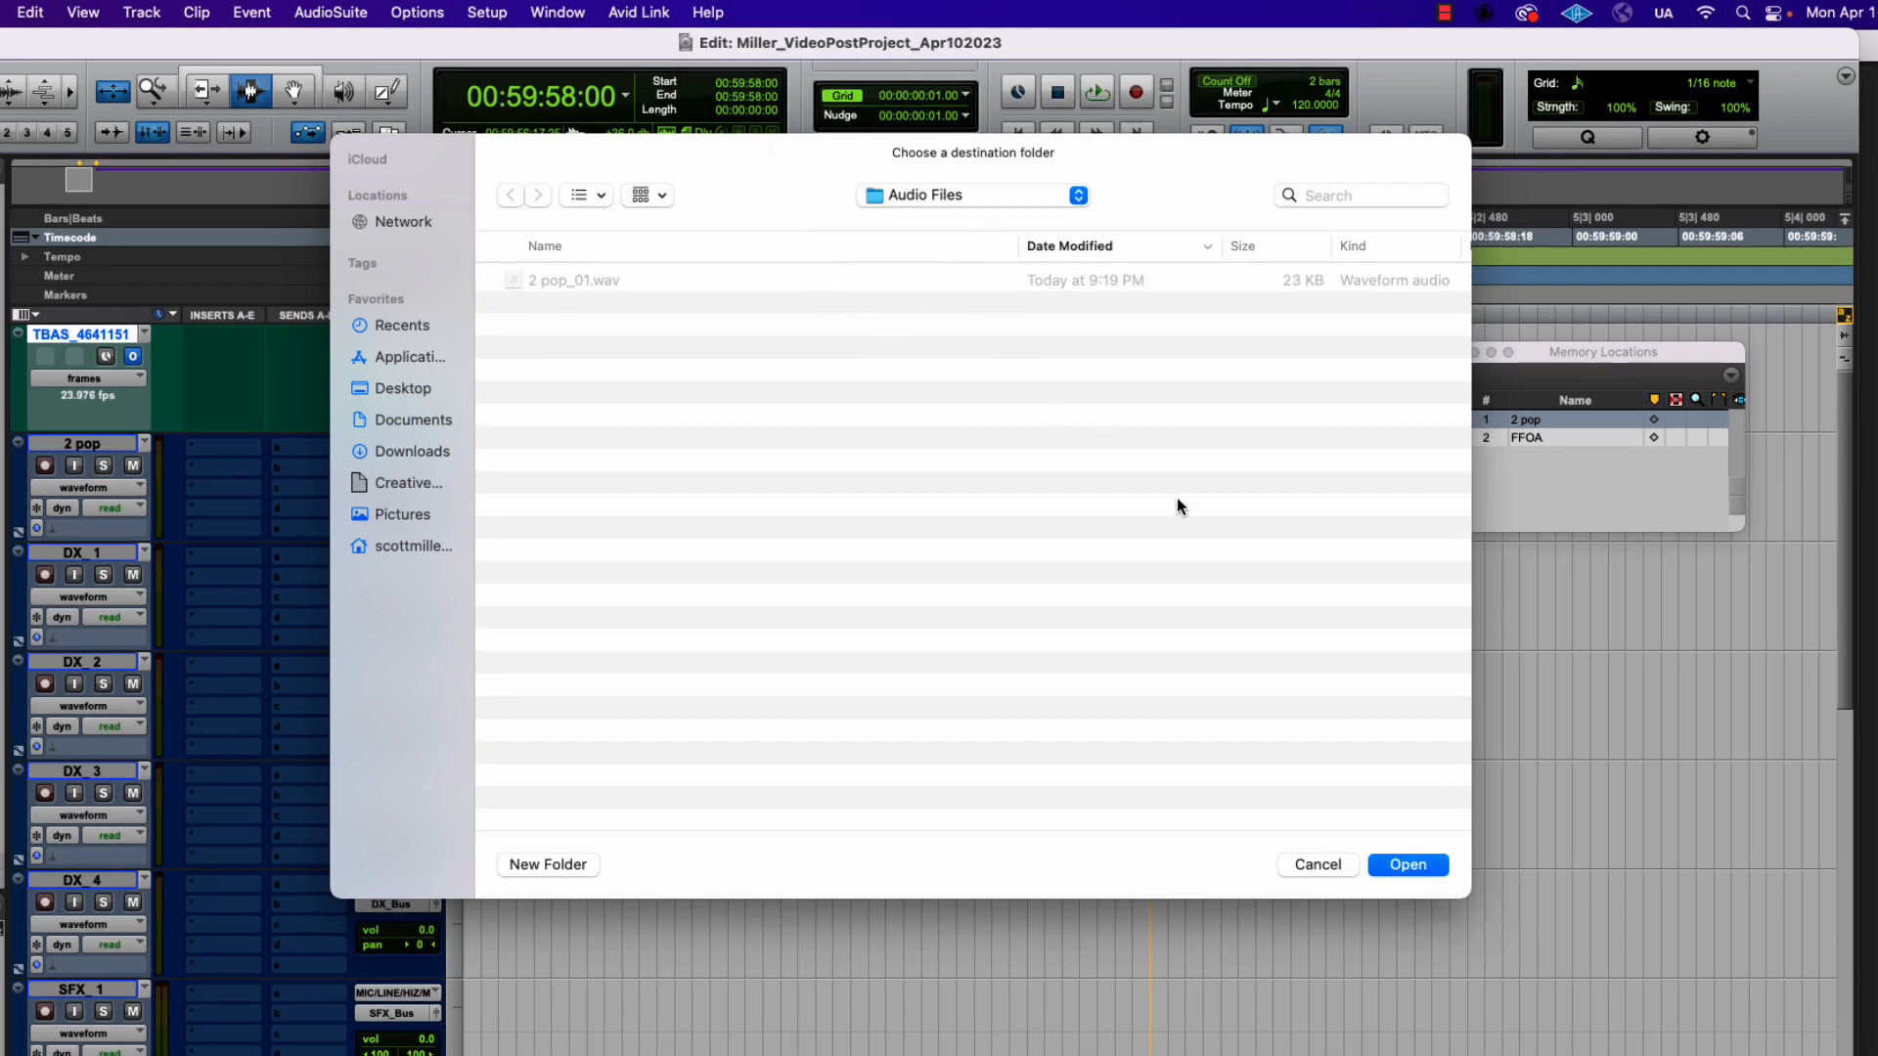
{"action": "left_click", "coordinate": [1406, 866]}
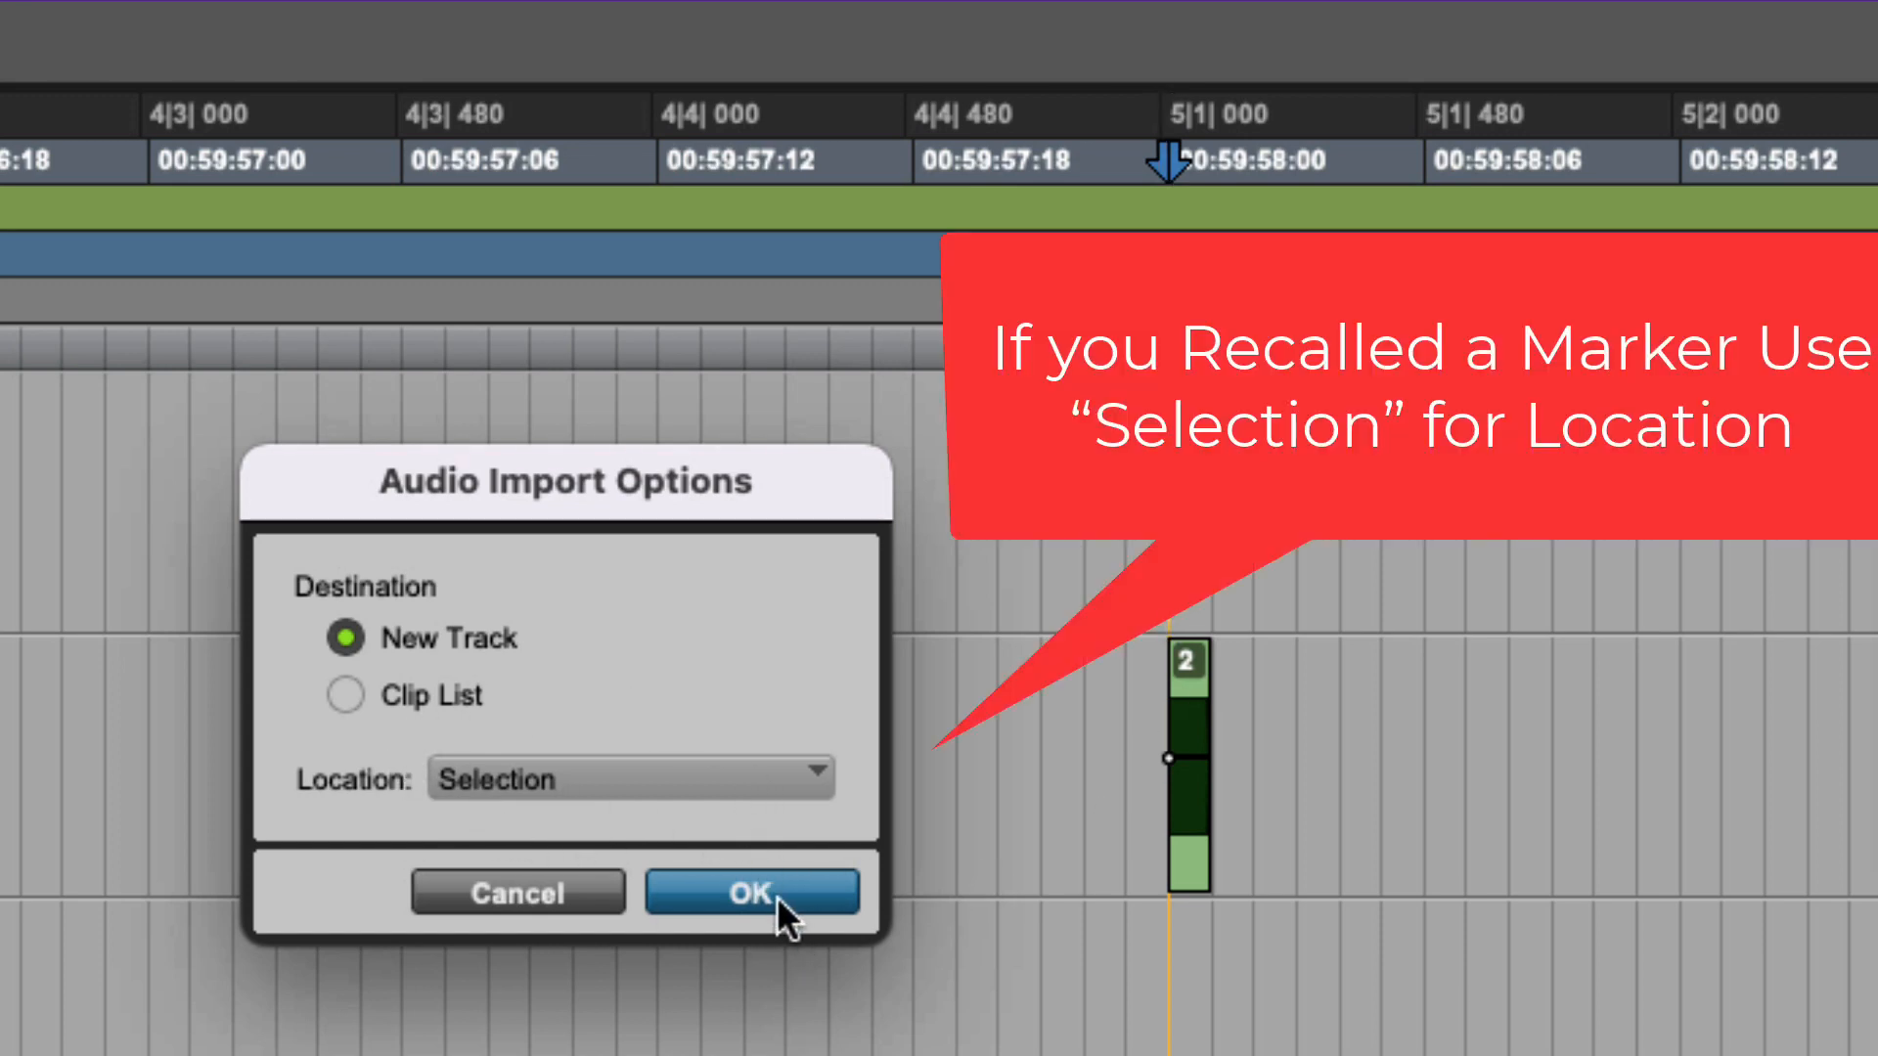
{"action": "left_click", "coordinate": [776, 895]}
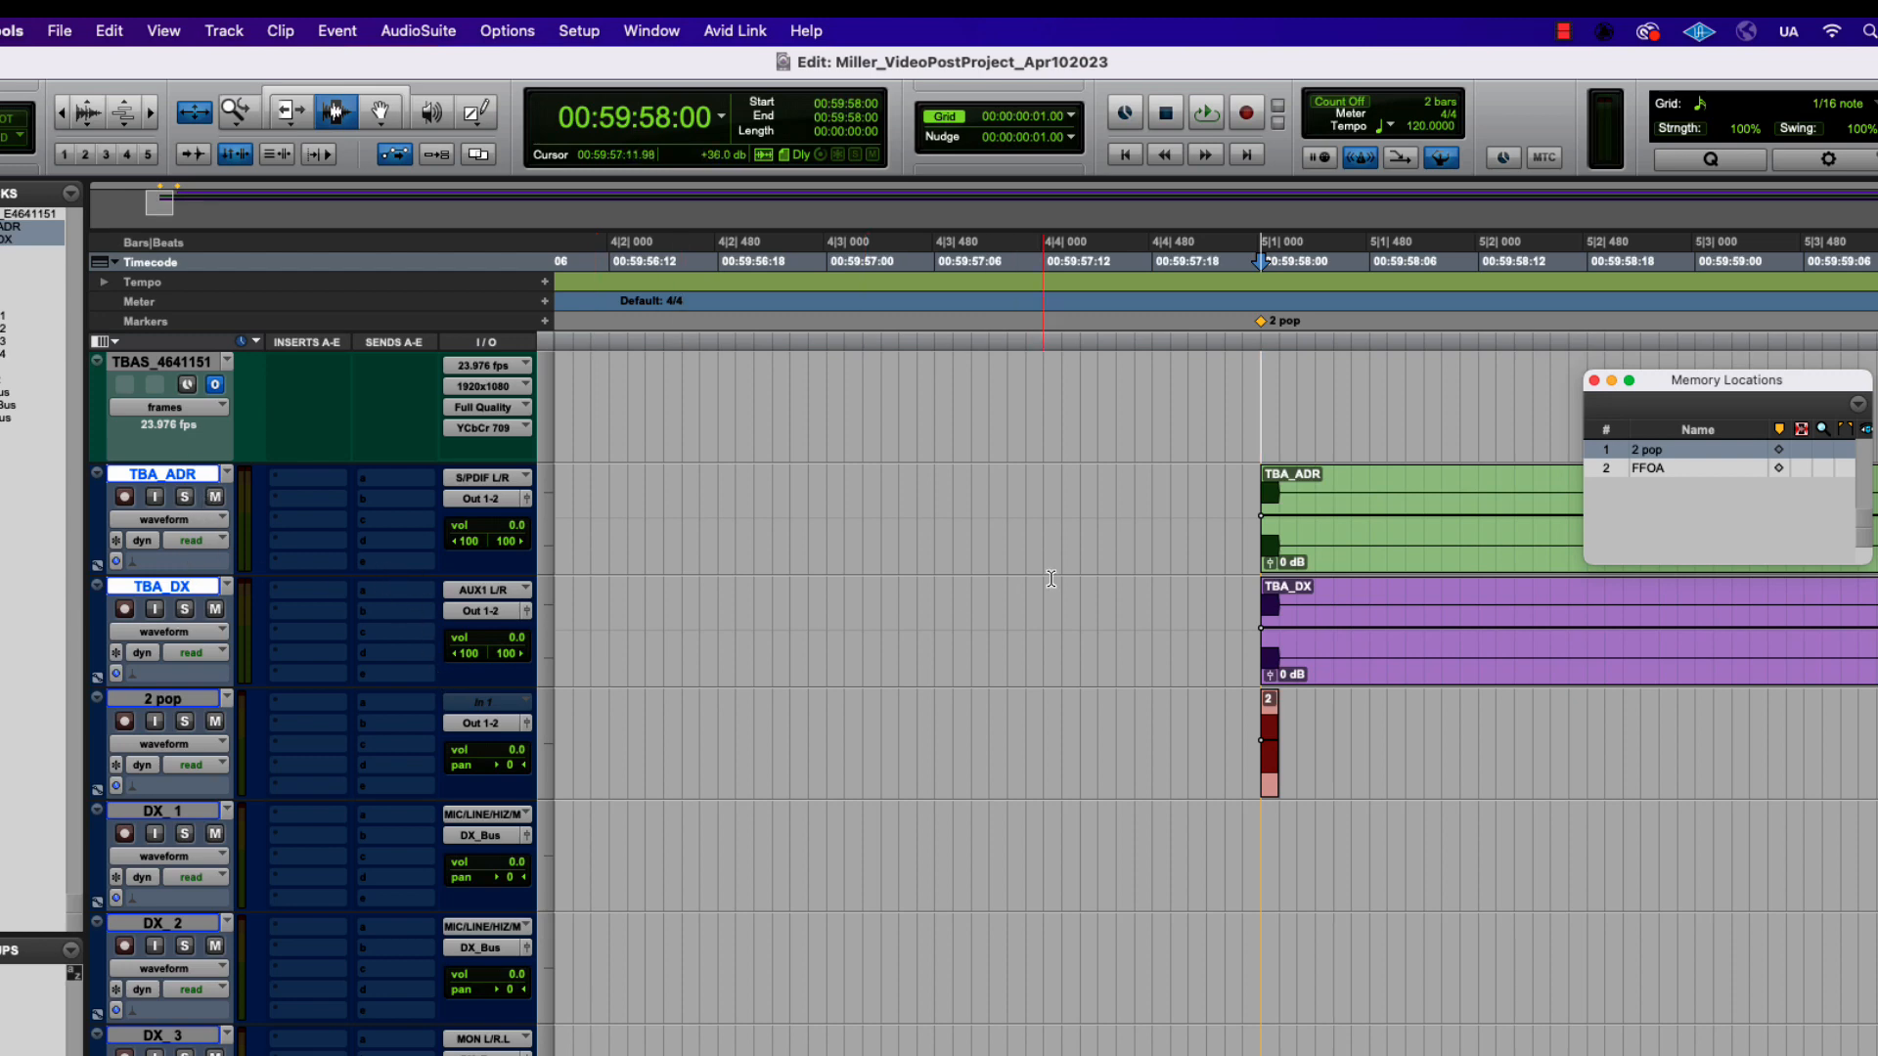
Move the stereo TBA_ADR clip onto the DX_1 and DX_2 tracks, keeping its start at the 2 pop marker.
{"action": "left_click", "coordinate": [379, 116]}
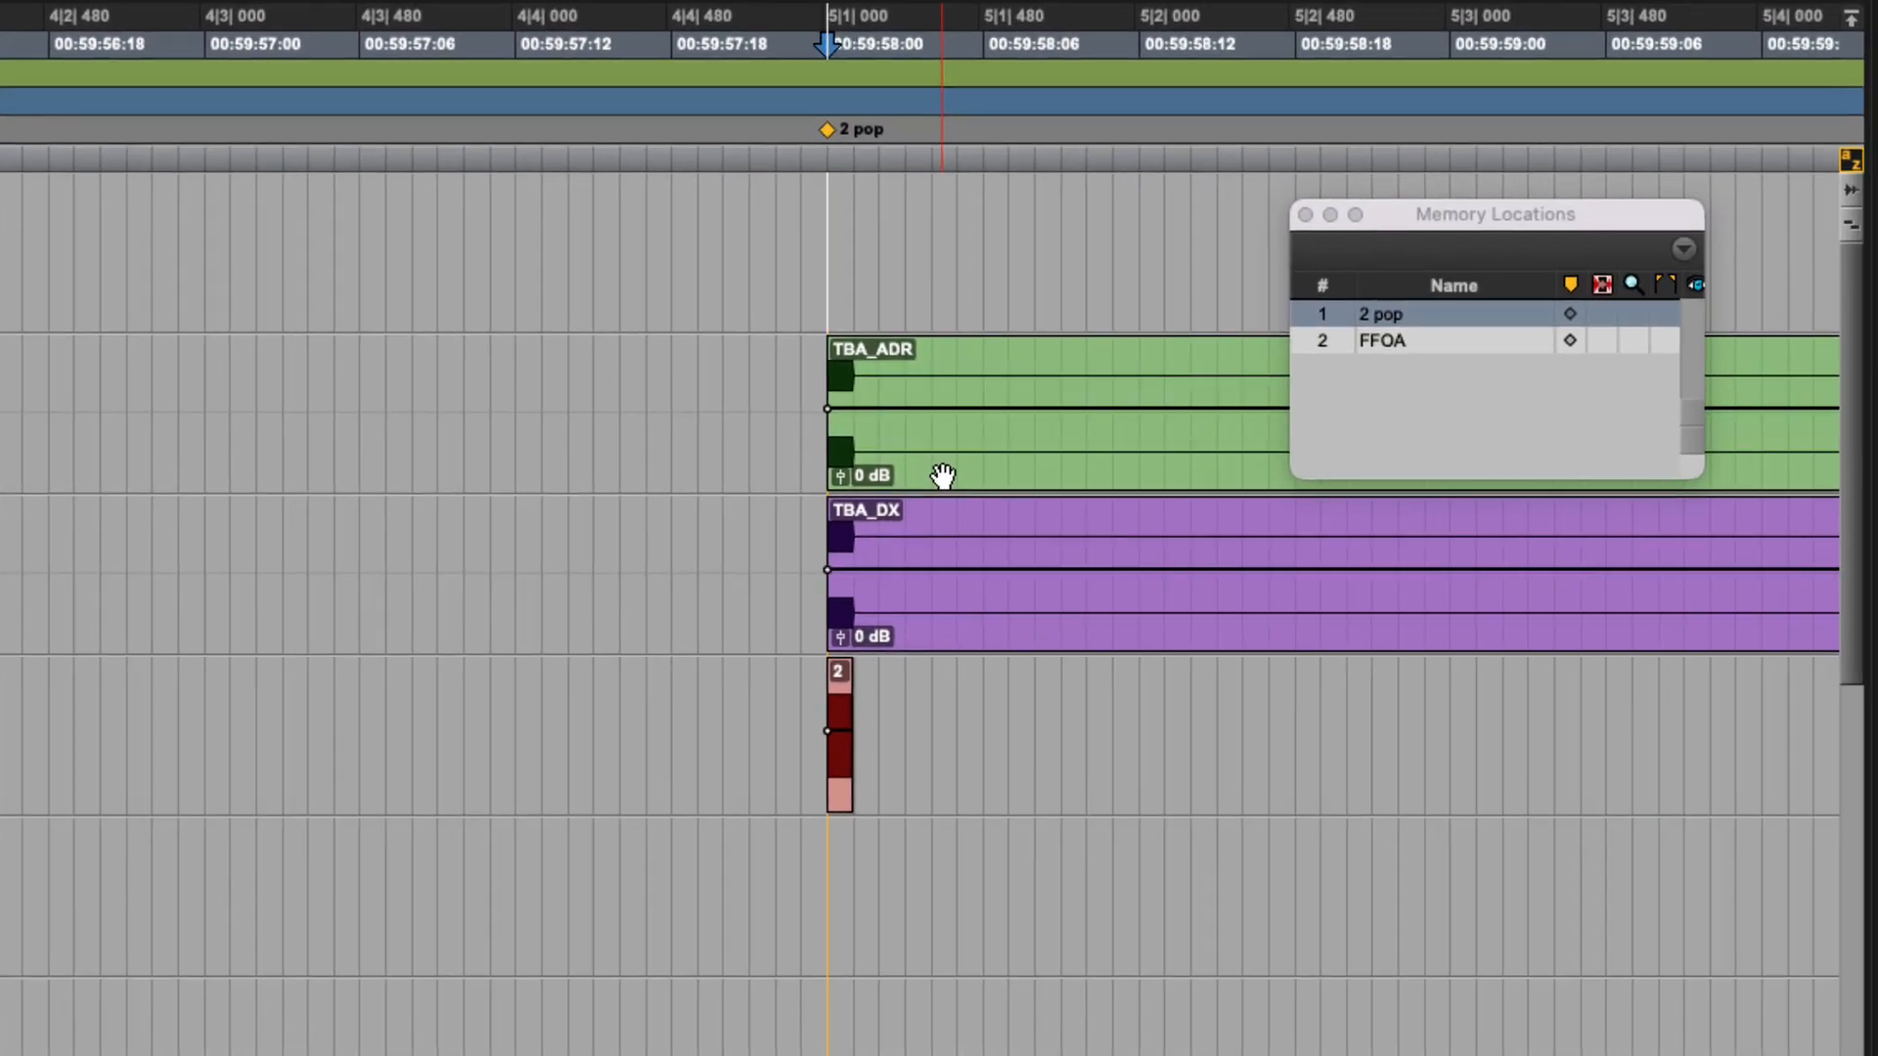
{"action": "left_click", "coordinate": [941, 475]}
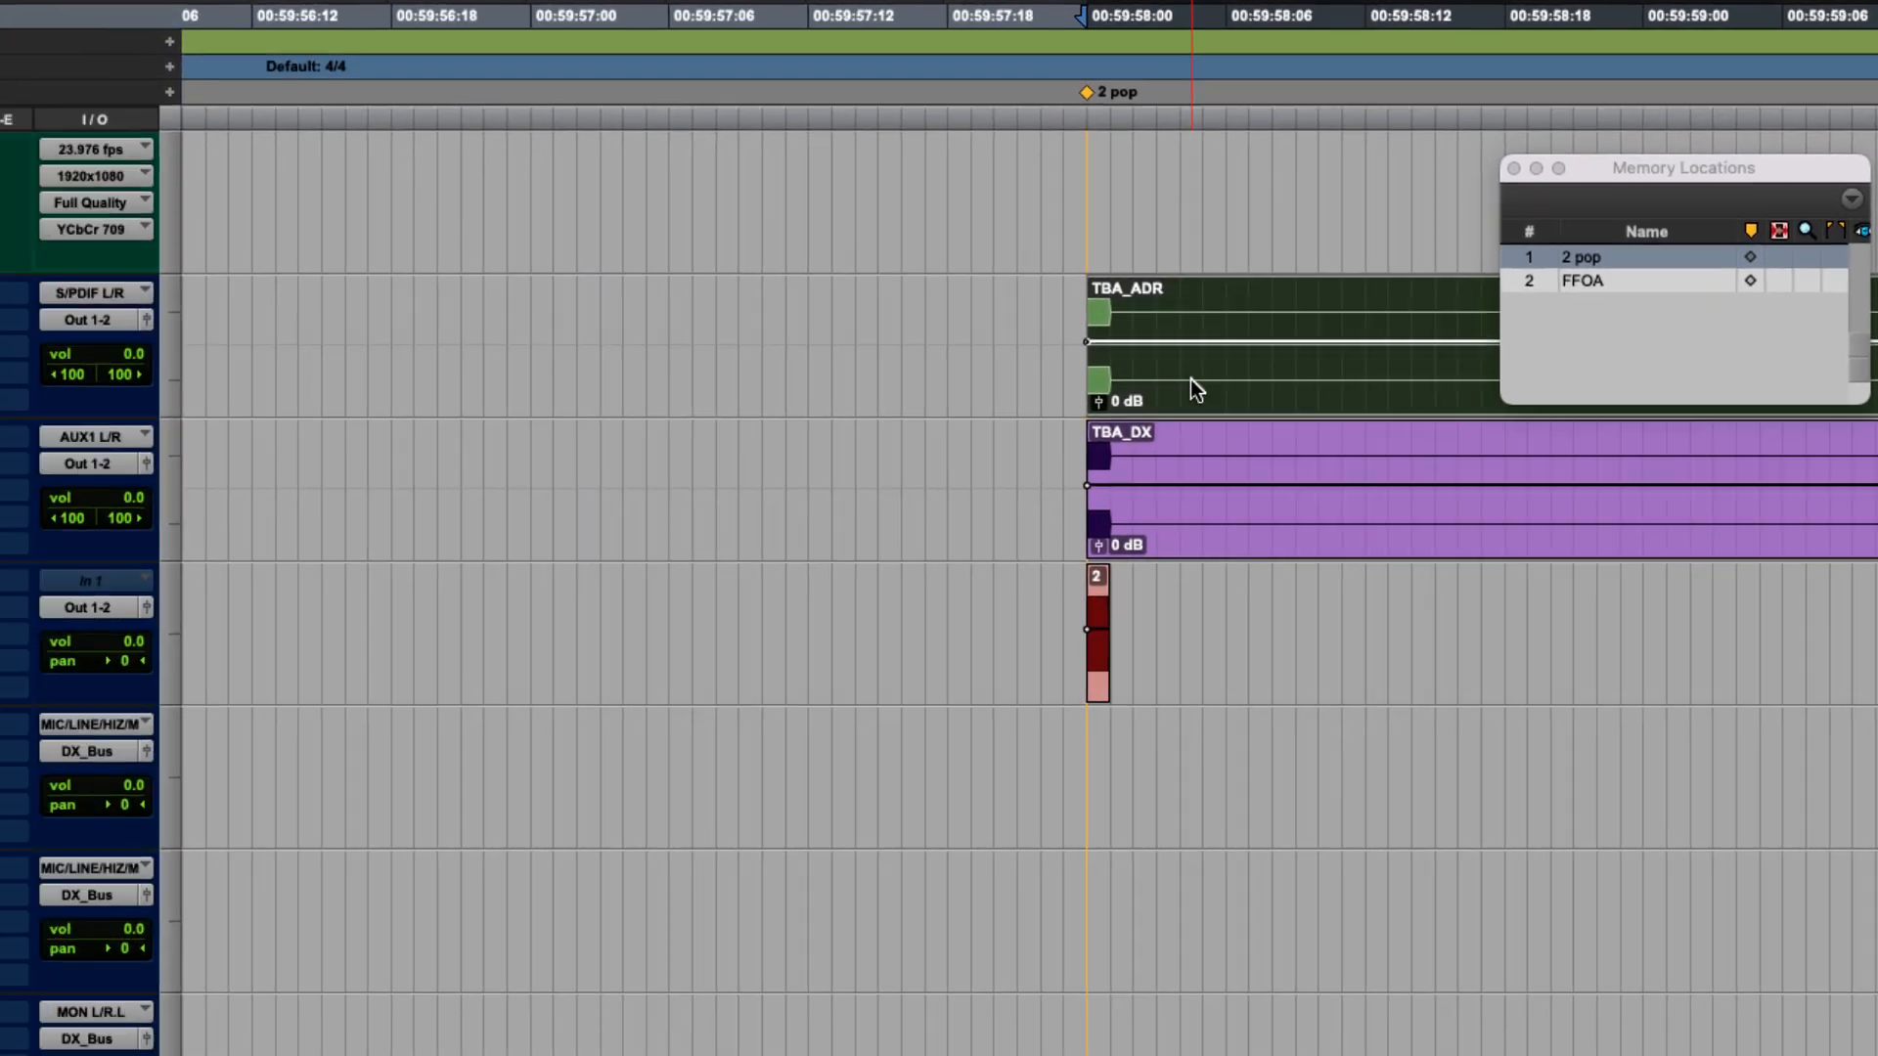
{"action": "left_click_drag", "start_coordinate": [949, 471], "coordinate": [995, 900]}
{"action": "left_click_drag", "start_coordinate": [1477, 679], "coordinate": [1476, 682]}
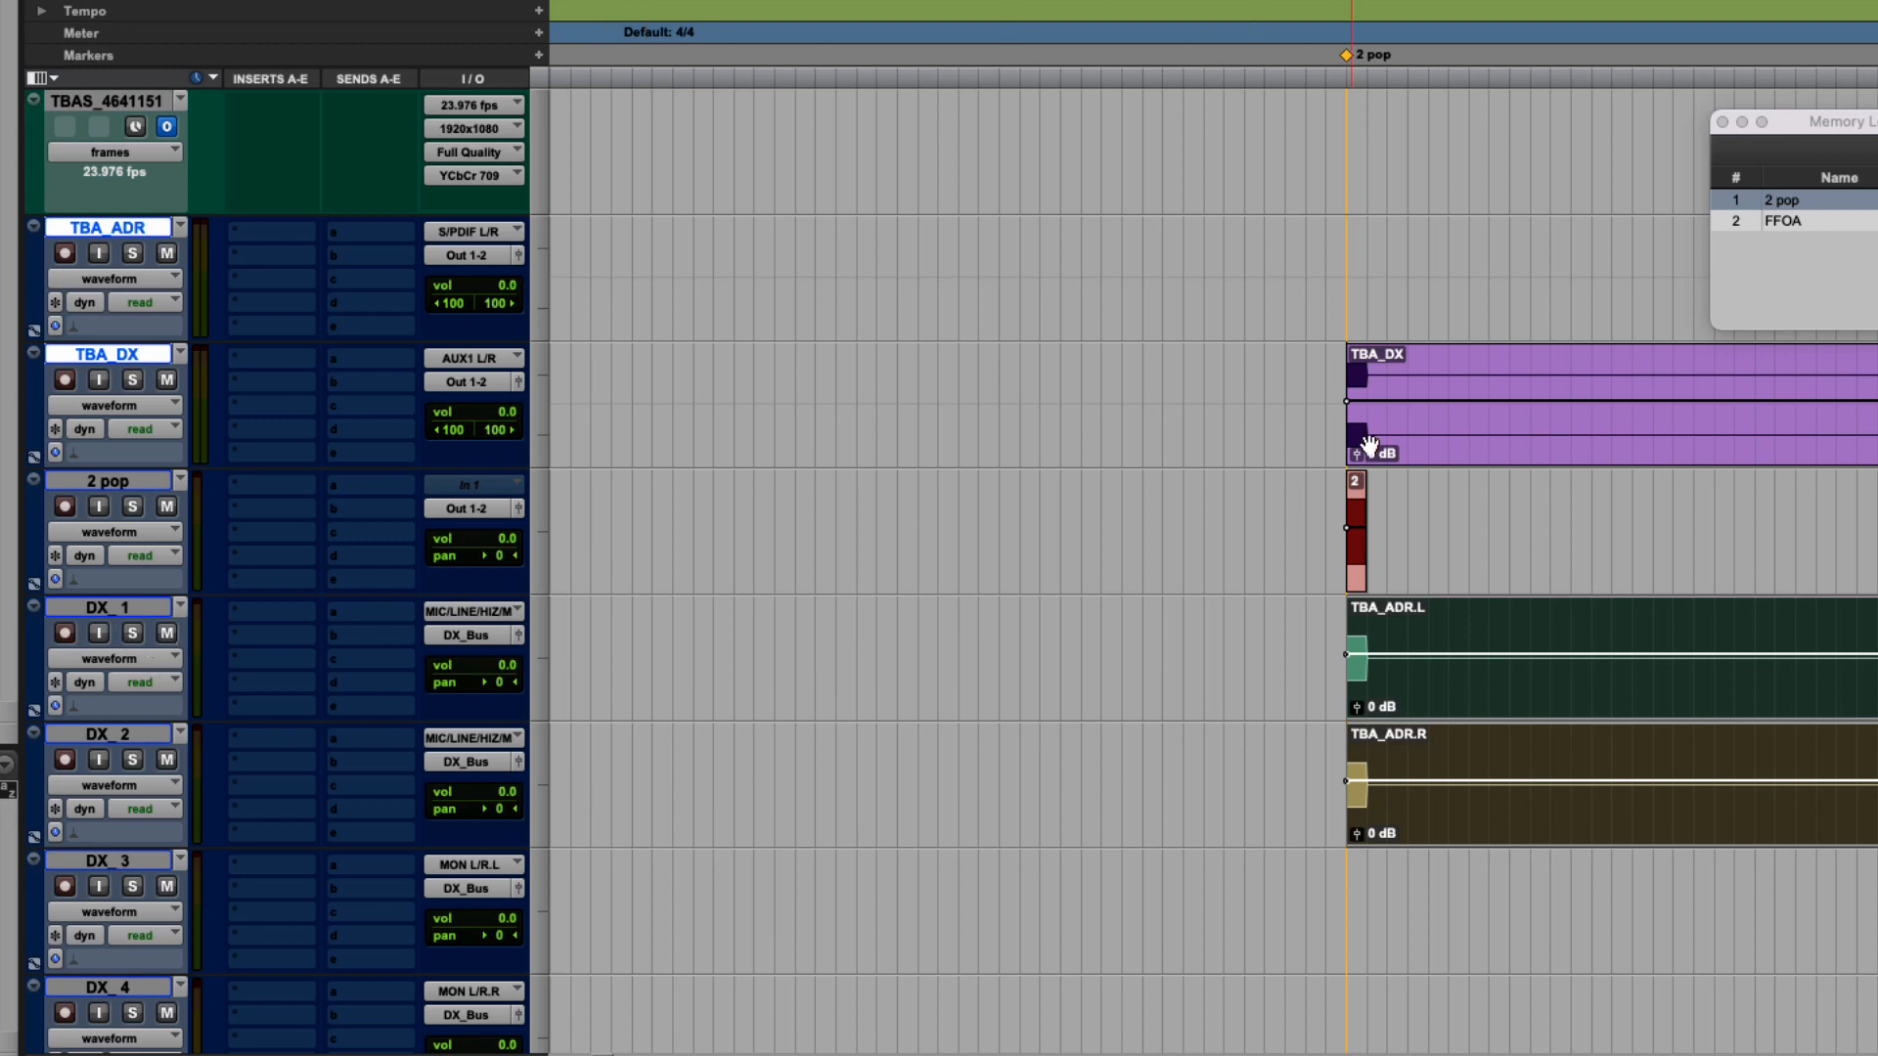
Move the stereo TBA_DX clip onto the DX_3 and DX_4 tracks, keeping its start at the 2 pop marker.
{"action": "left_click", "coordinate": [1438, 451]}
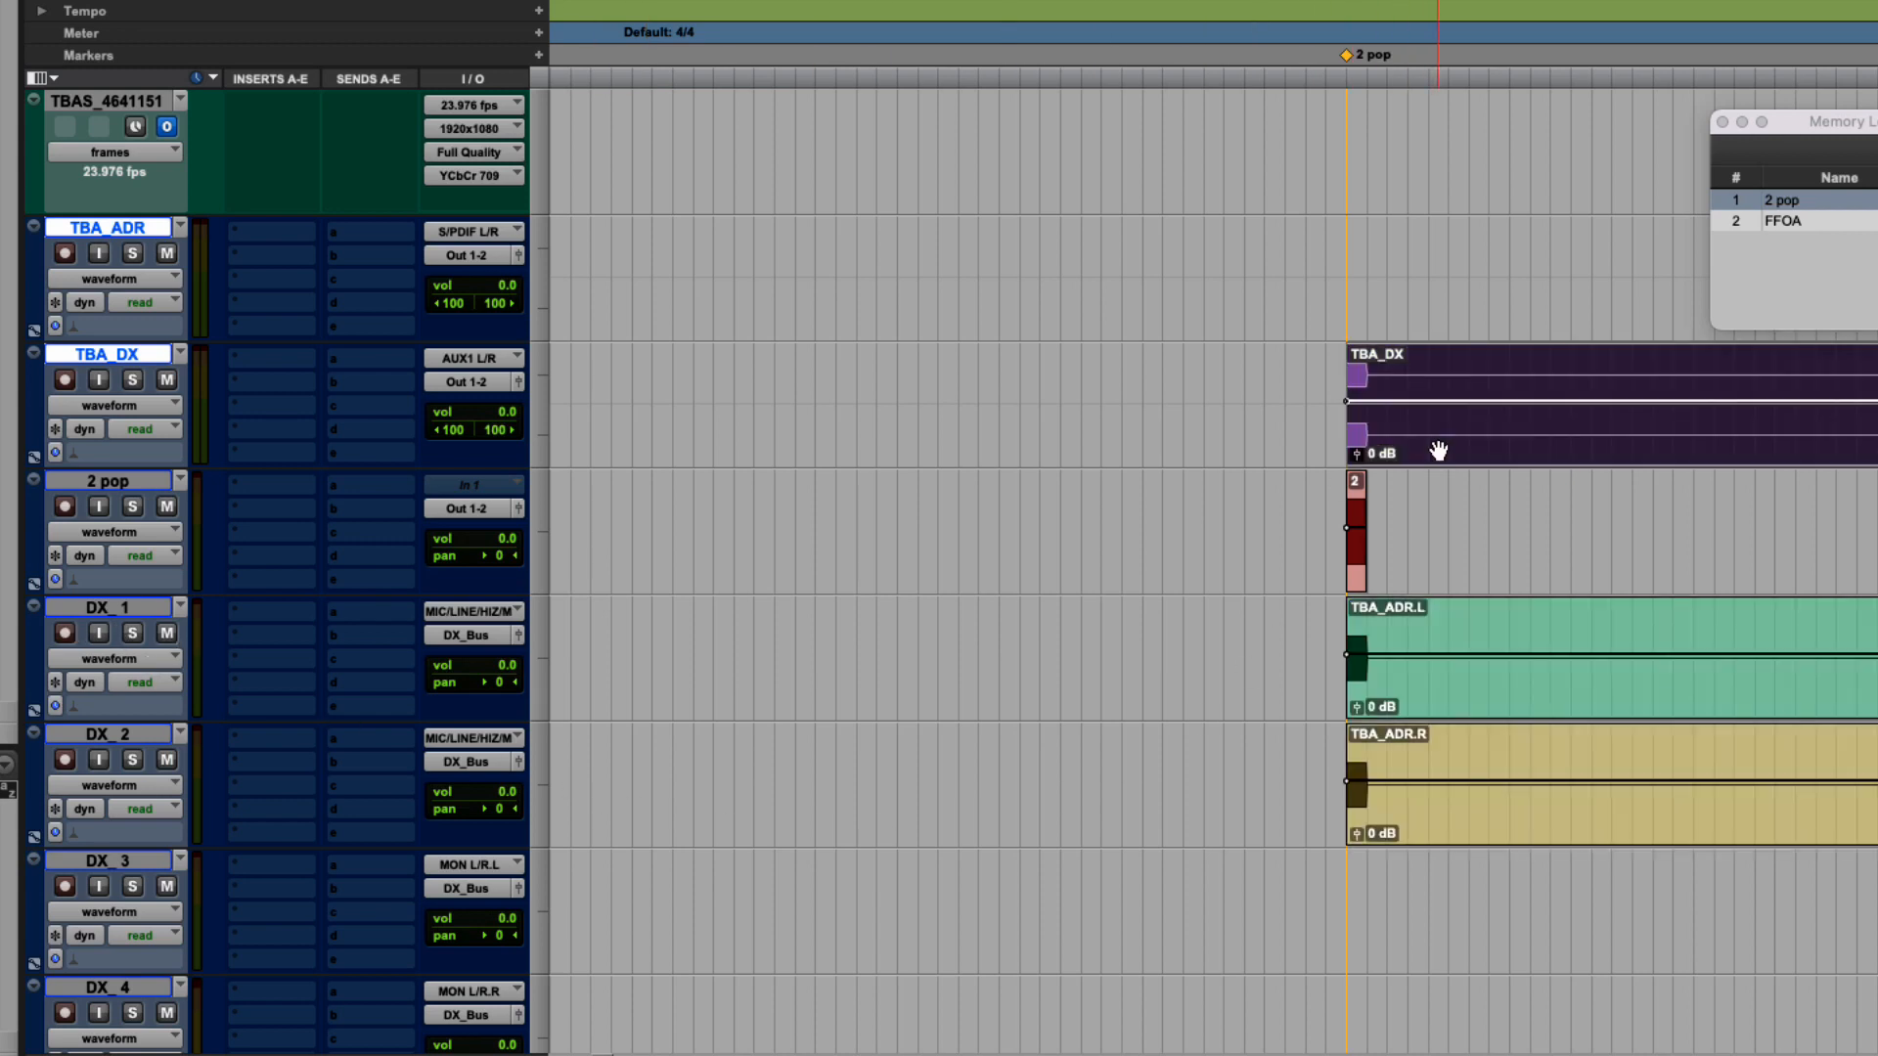
{"action": "left_click_drag", "start_coordinate": [1438, 451], "coordinate": [1516, 906]}
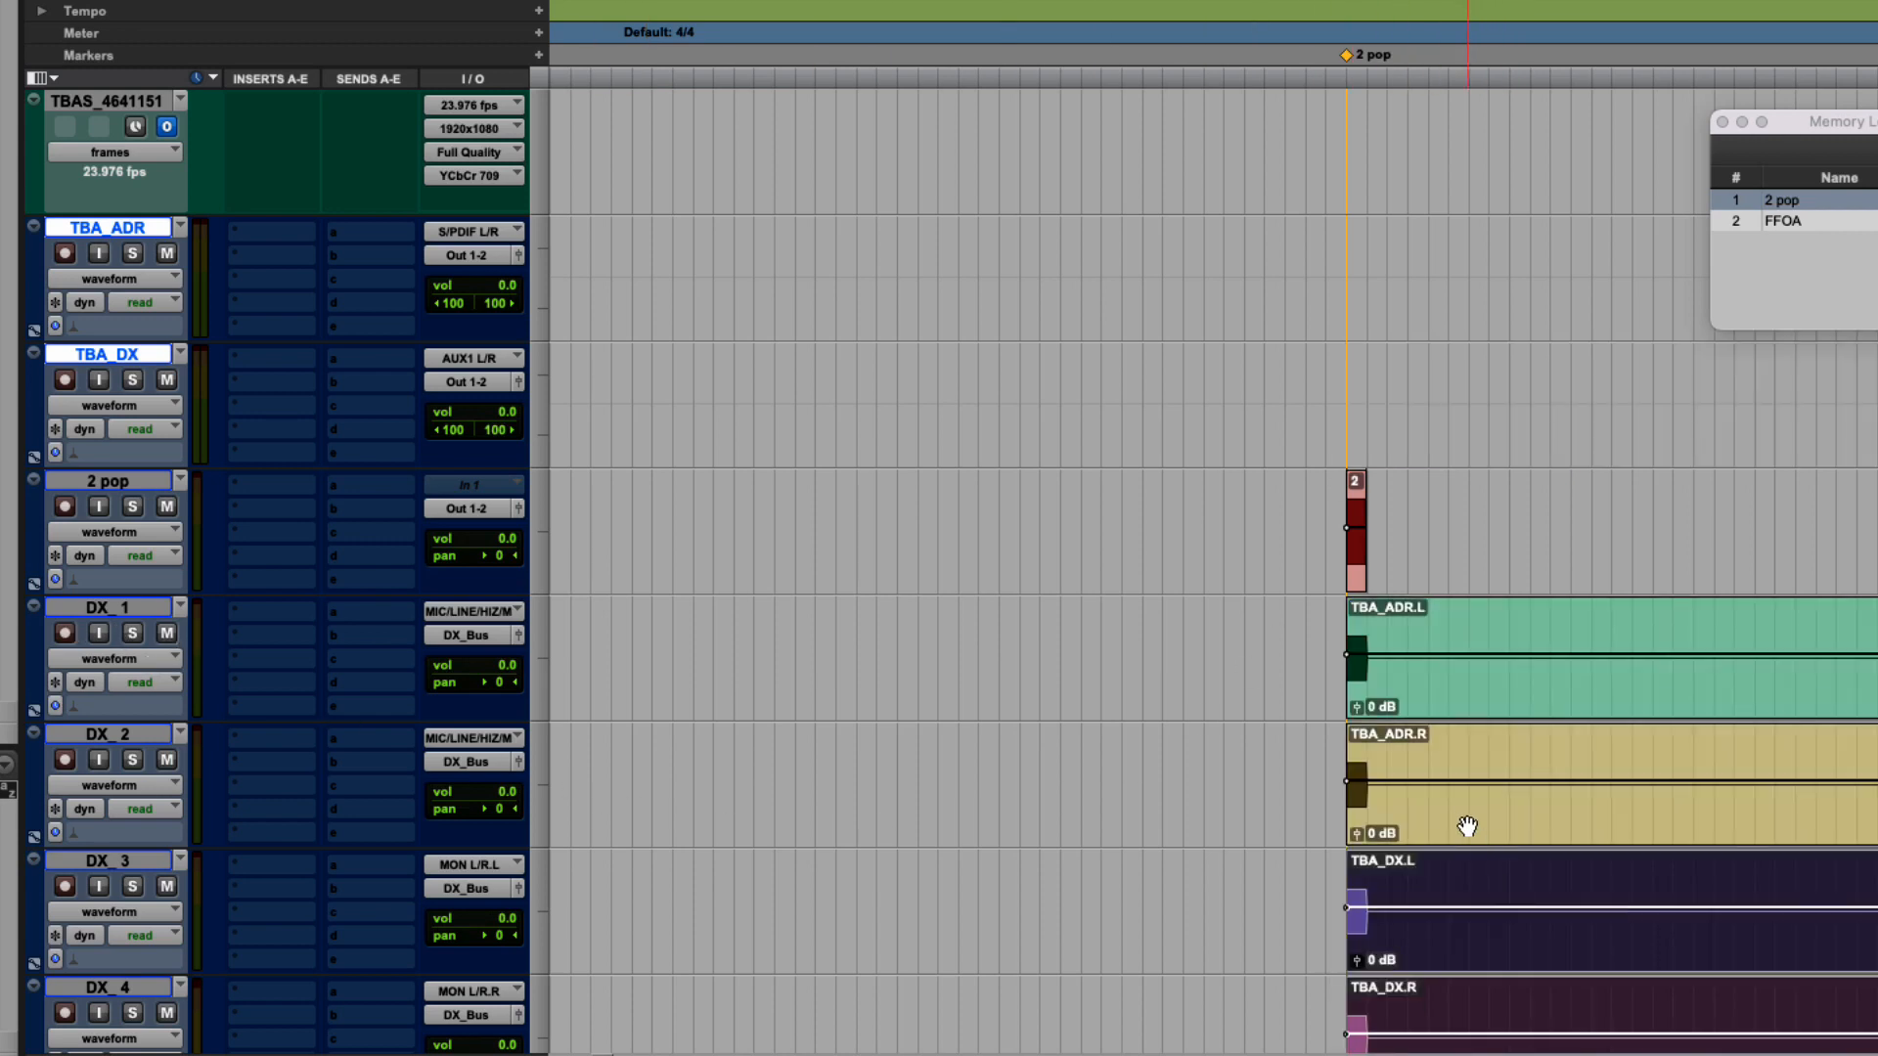
{"action": "scroll", "coordinate": [1467, 822], "scroll_direction": "down", "scroll_amount": 2}
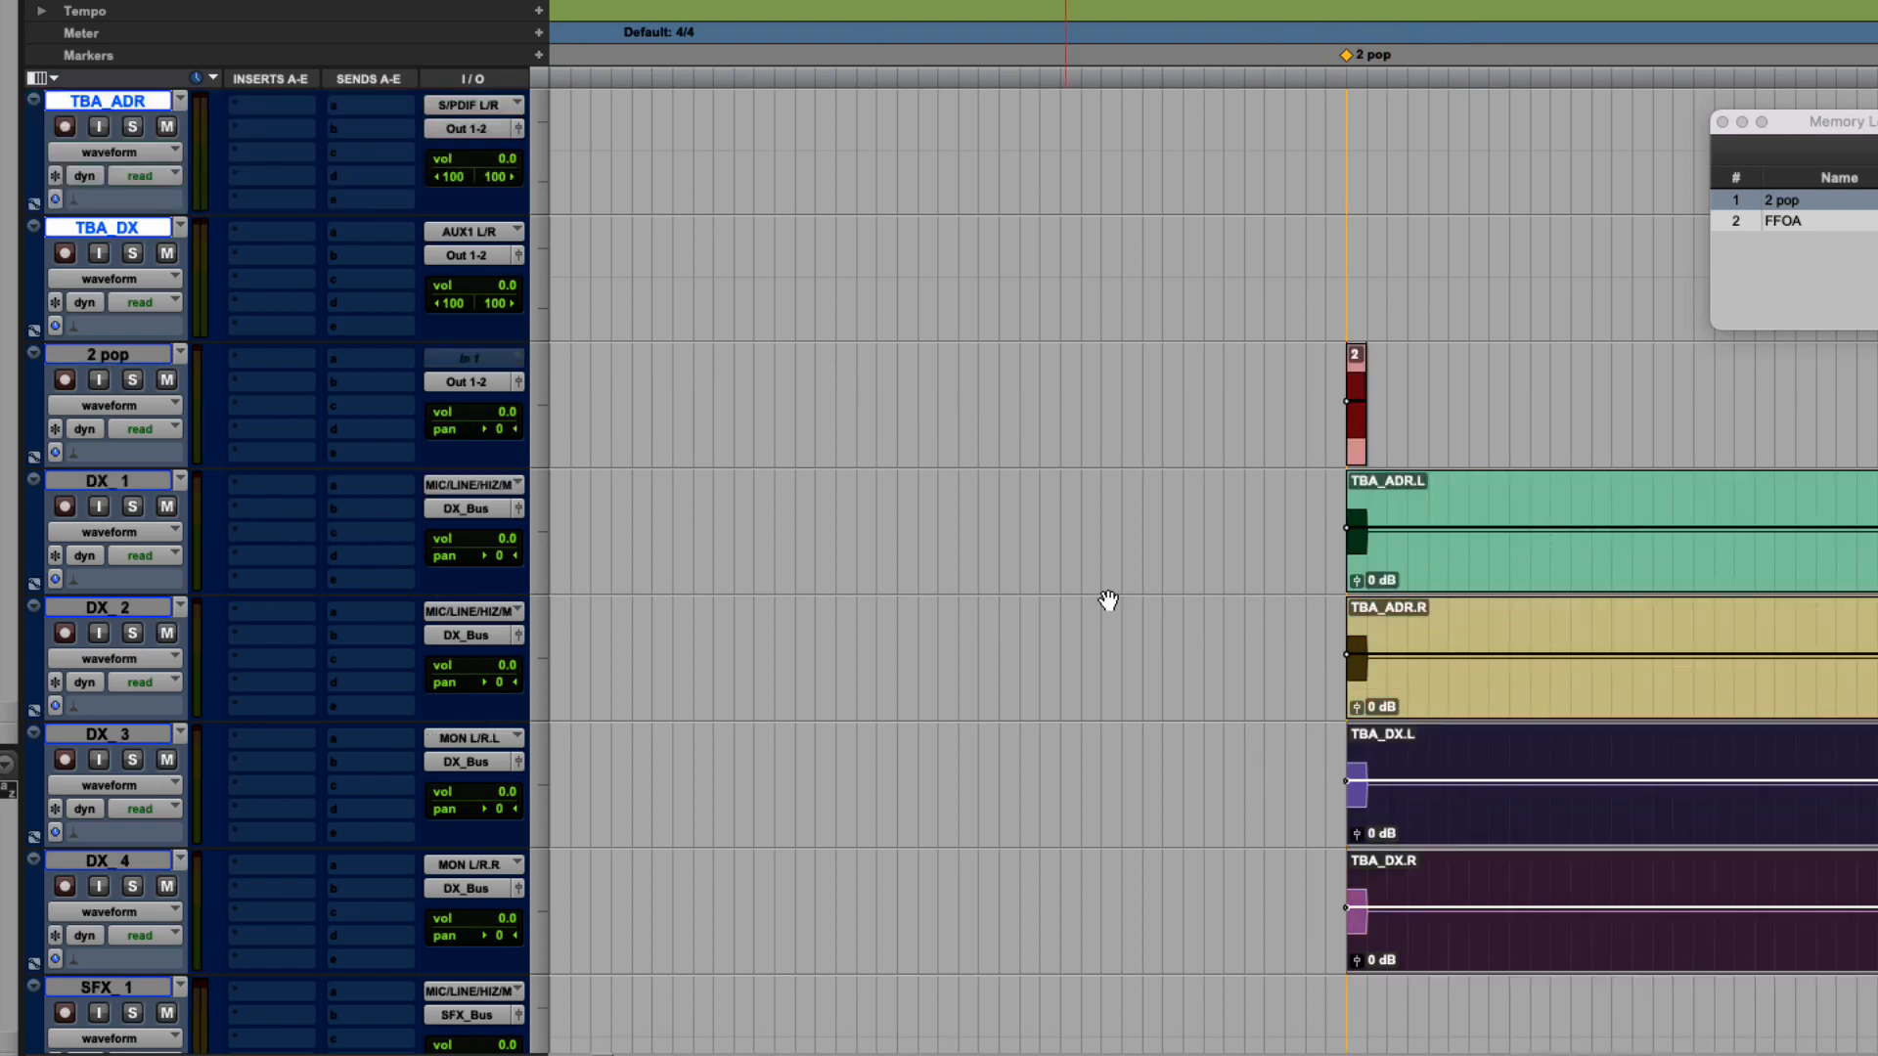
{"action": "scroll", "coordinate": [329, 370], "scroll_direction": "up", "scroll_amount": 2}
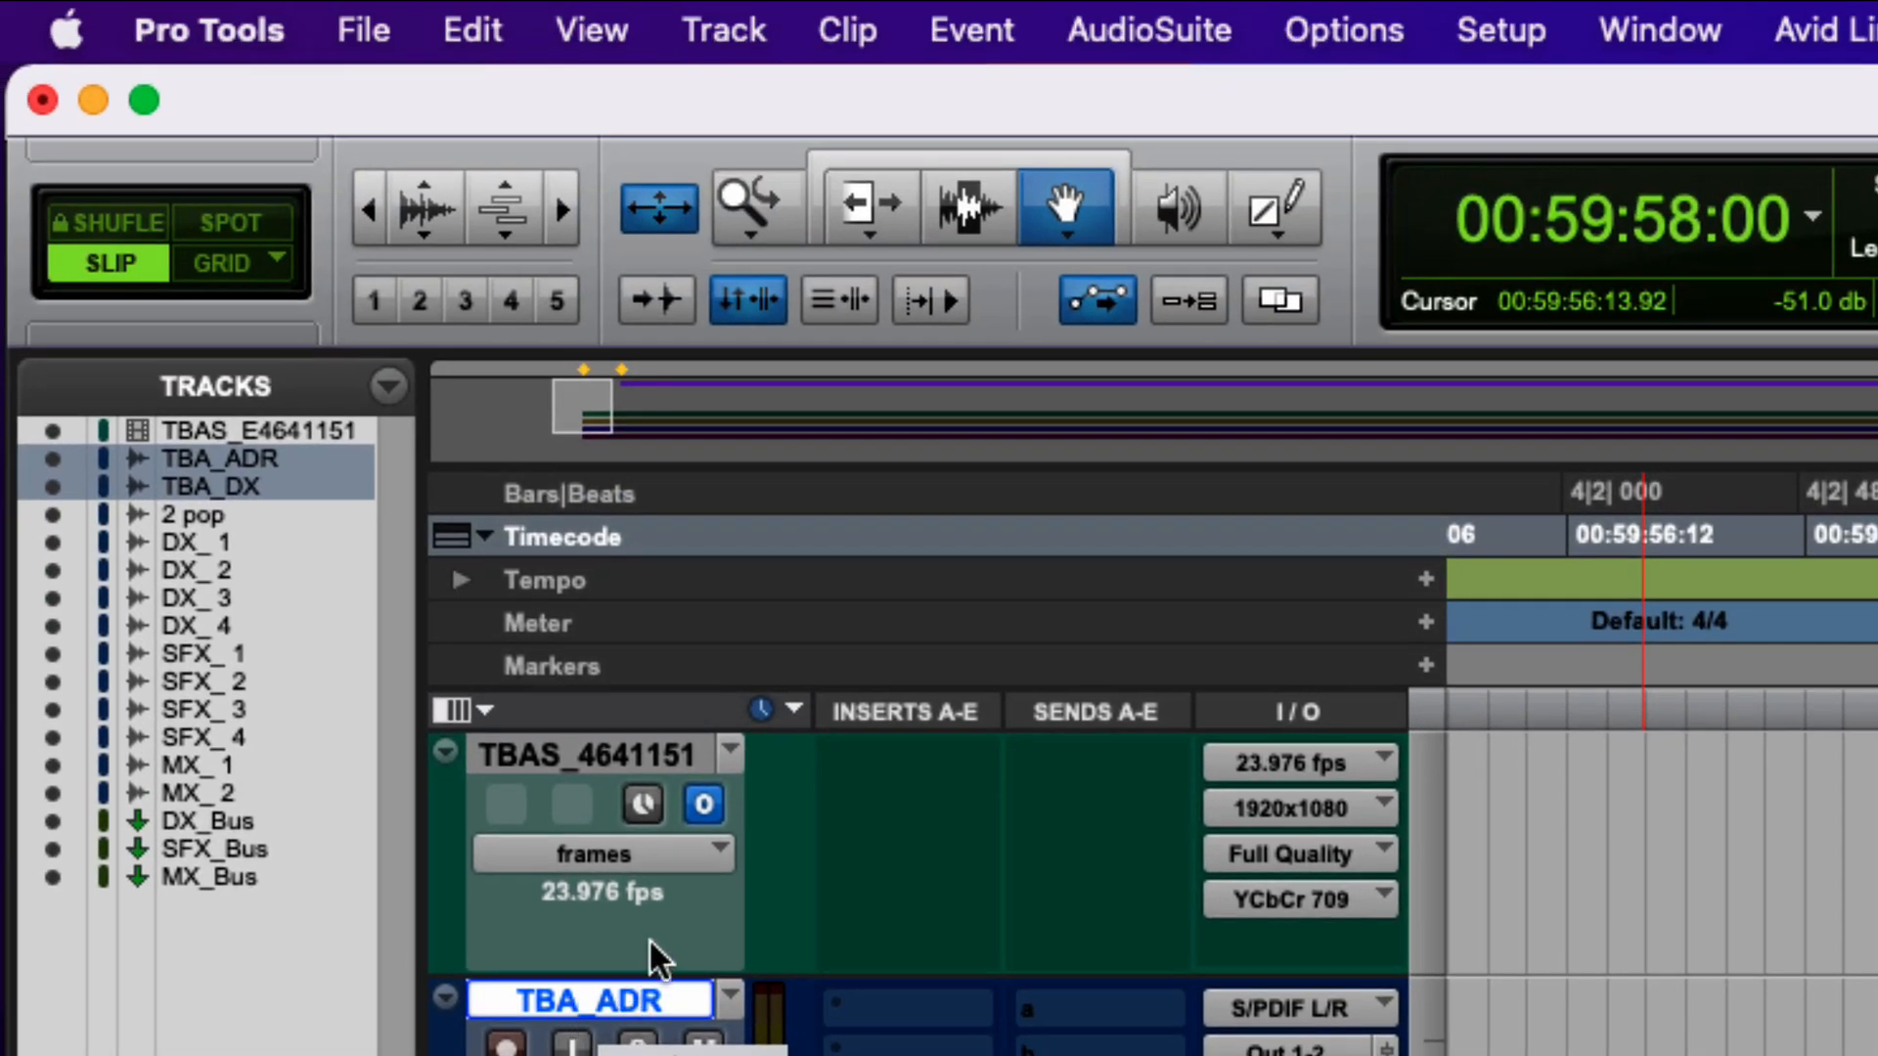
Delete the emptied TBA_ADR and TBA_DX tracks.
{"action": "left_click", "coordinate": [729, 31]}
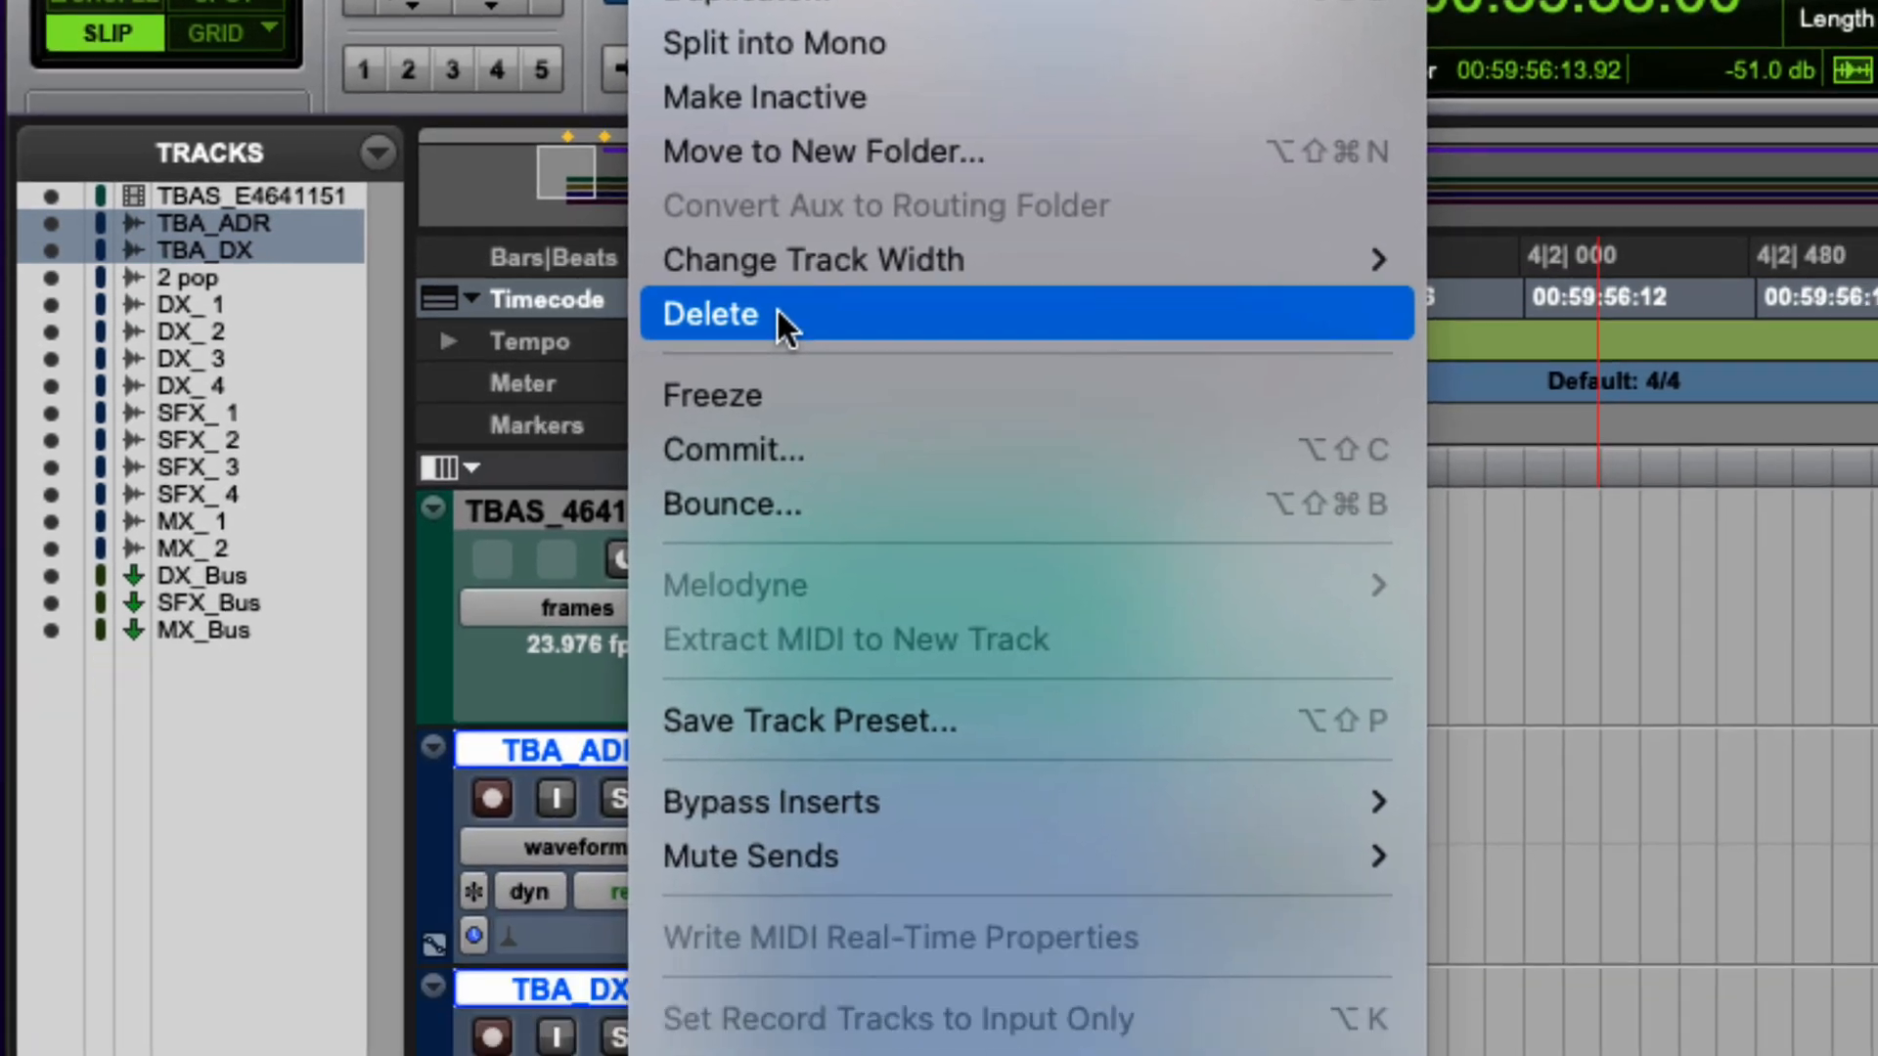
{"action": "left_click", "coordinate": [539, 1022]}
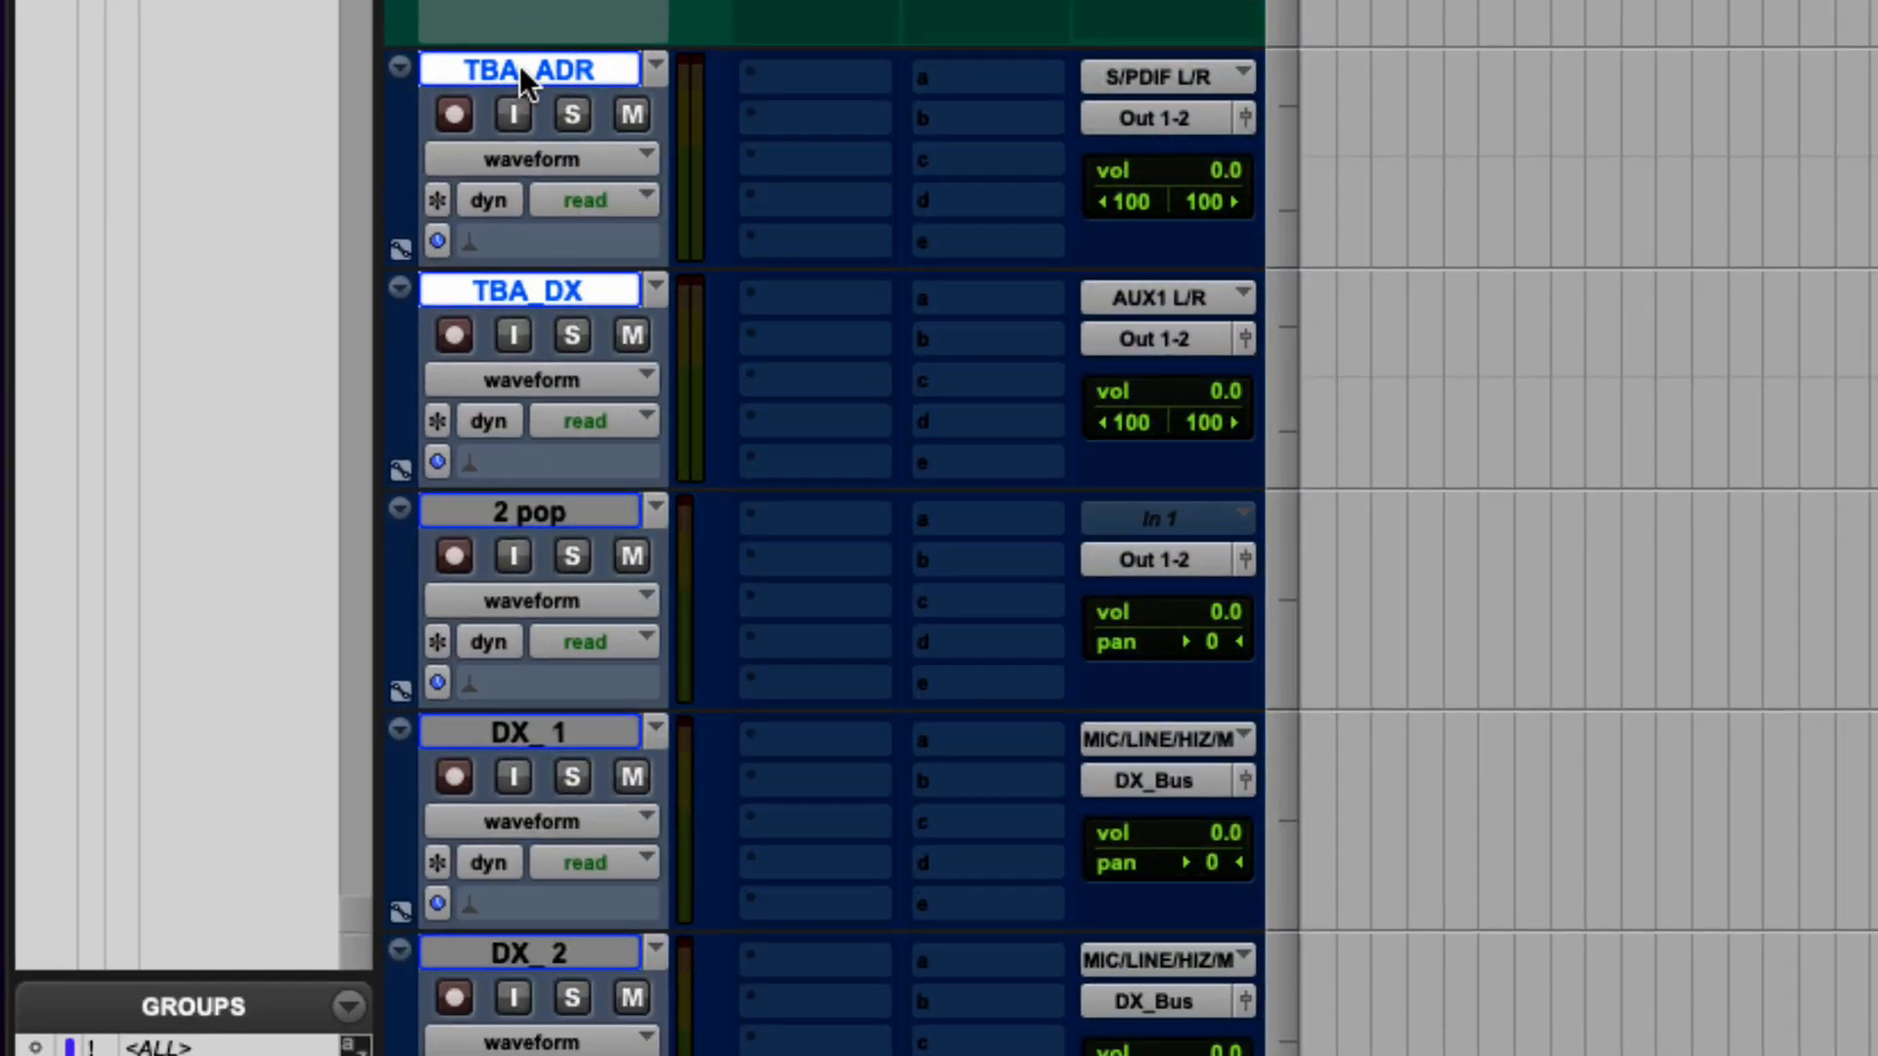
{"action": "right_click", "coordinate": [519, 65]}
{"action": "mouse_move", "coordinate": [591, 242]}
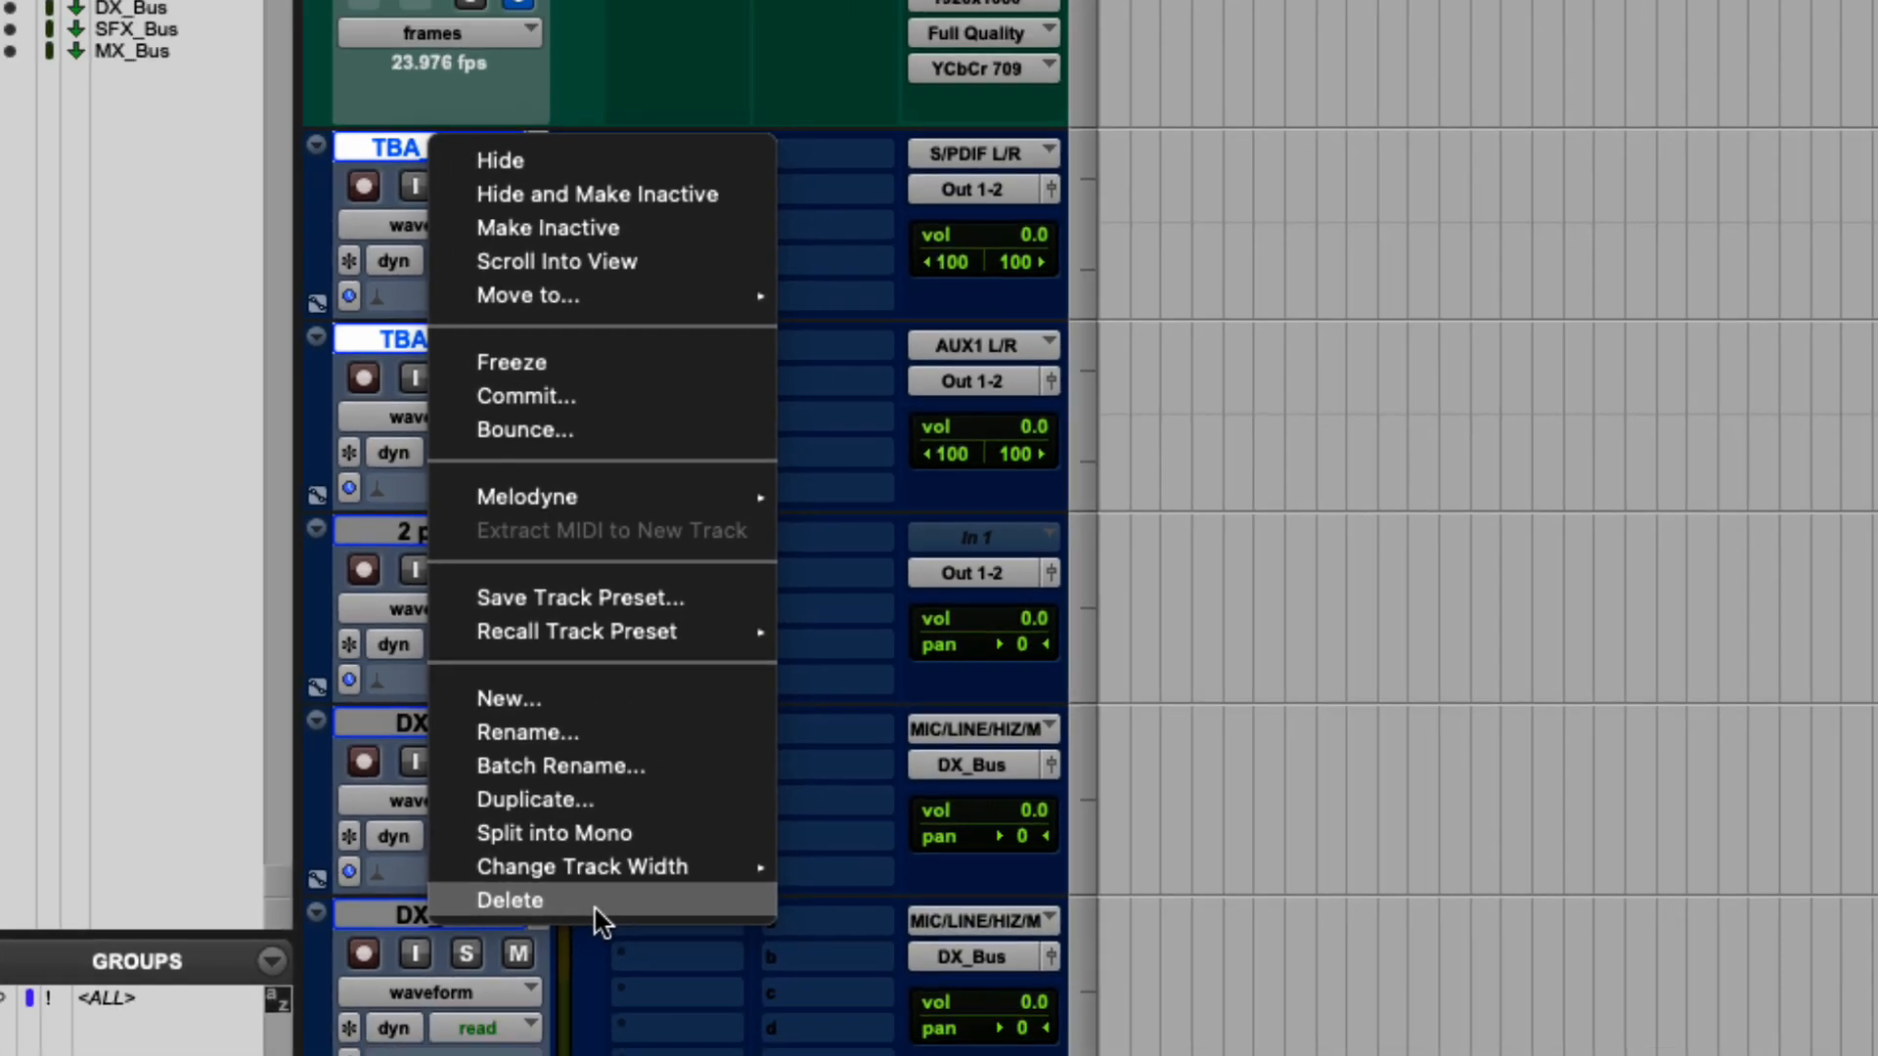
{"action": "left_click", "coordinate": [684, 936]}
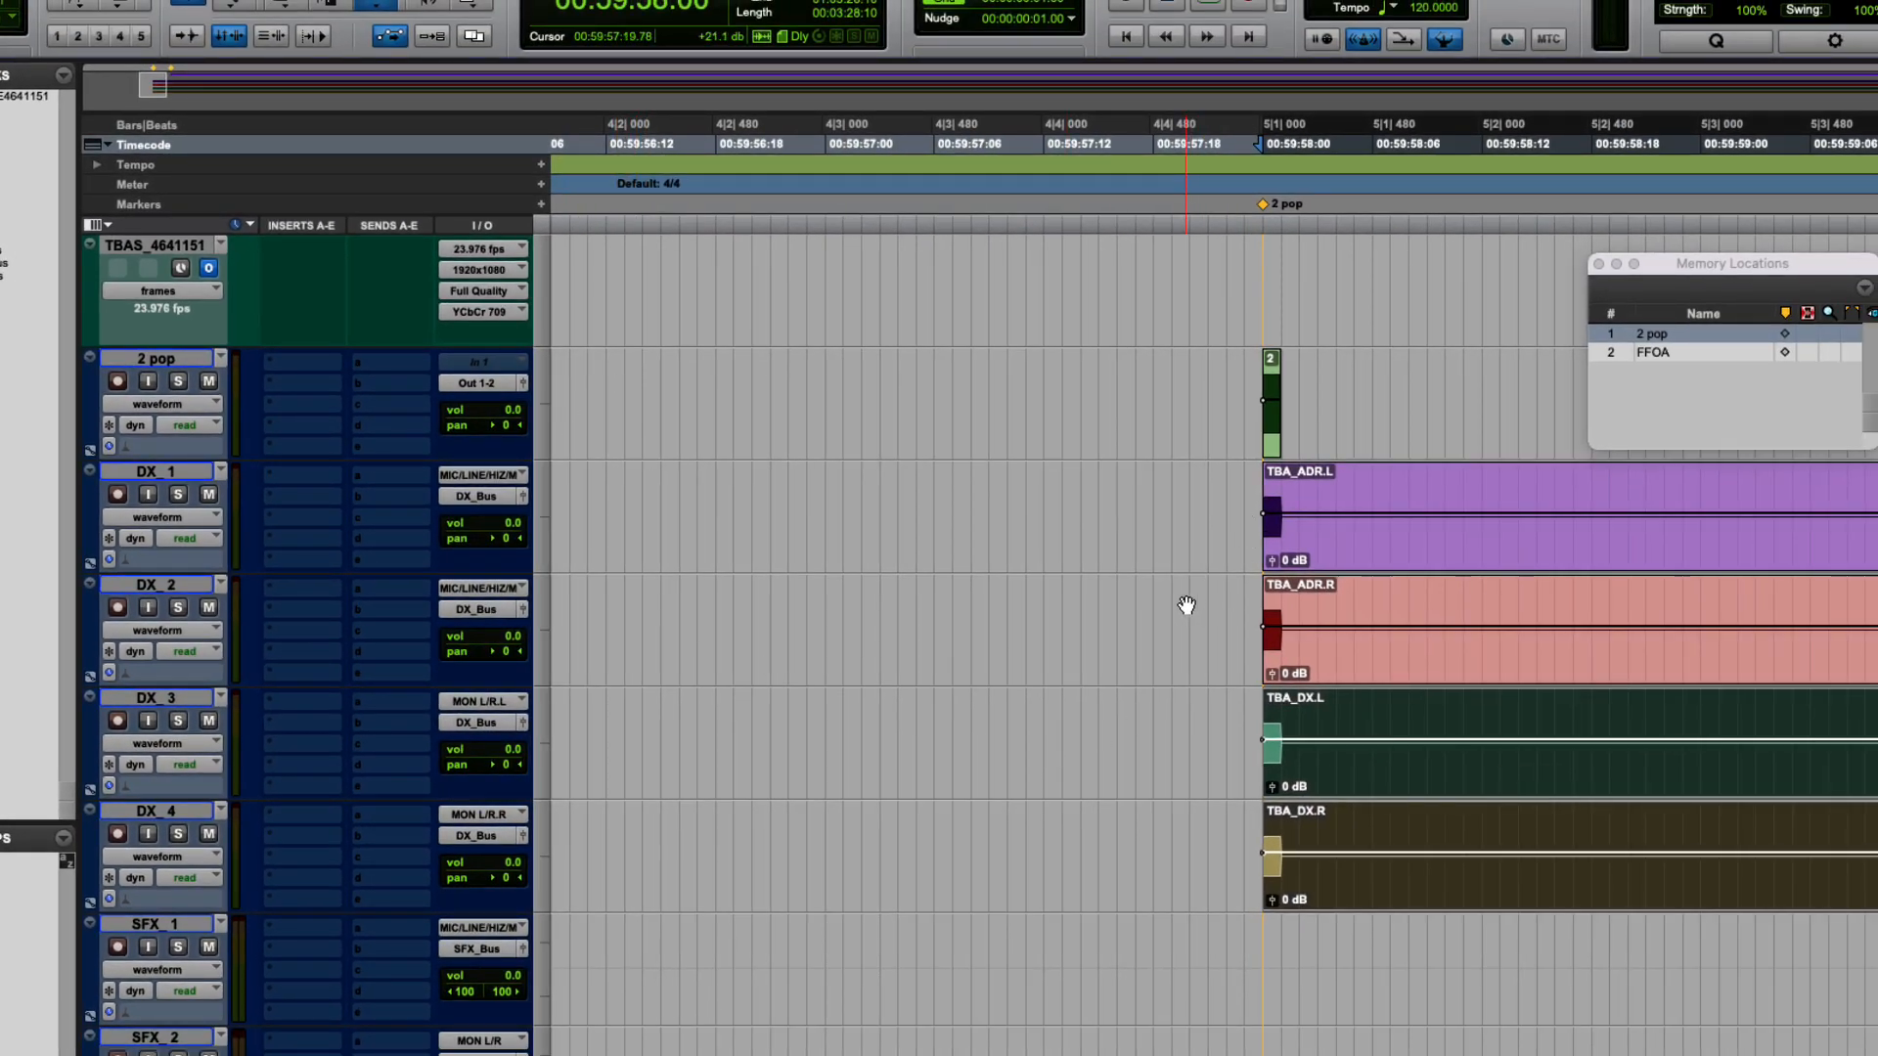
Examine the dialog clips over the full timeline and check their opening tones against the 2 pop clip for sync.
{"action": "key", "text": "r"}
{"action": "key", "text": "r"}
{"action": "key", "text": "r"}
{"action": "key", "text": "r"}
{"action": "key", "text": "r"}
{"action": "key", "text": "r"}
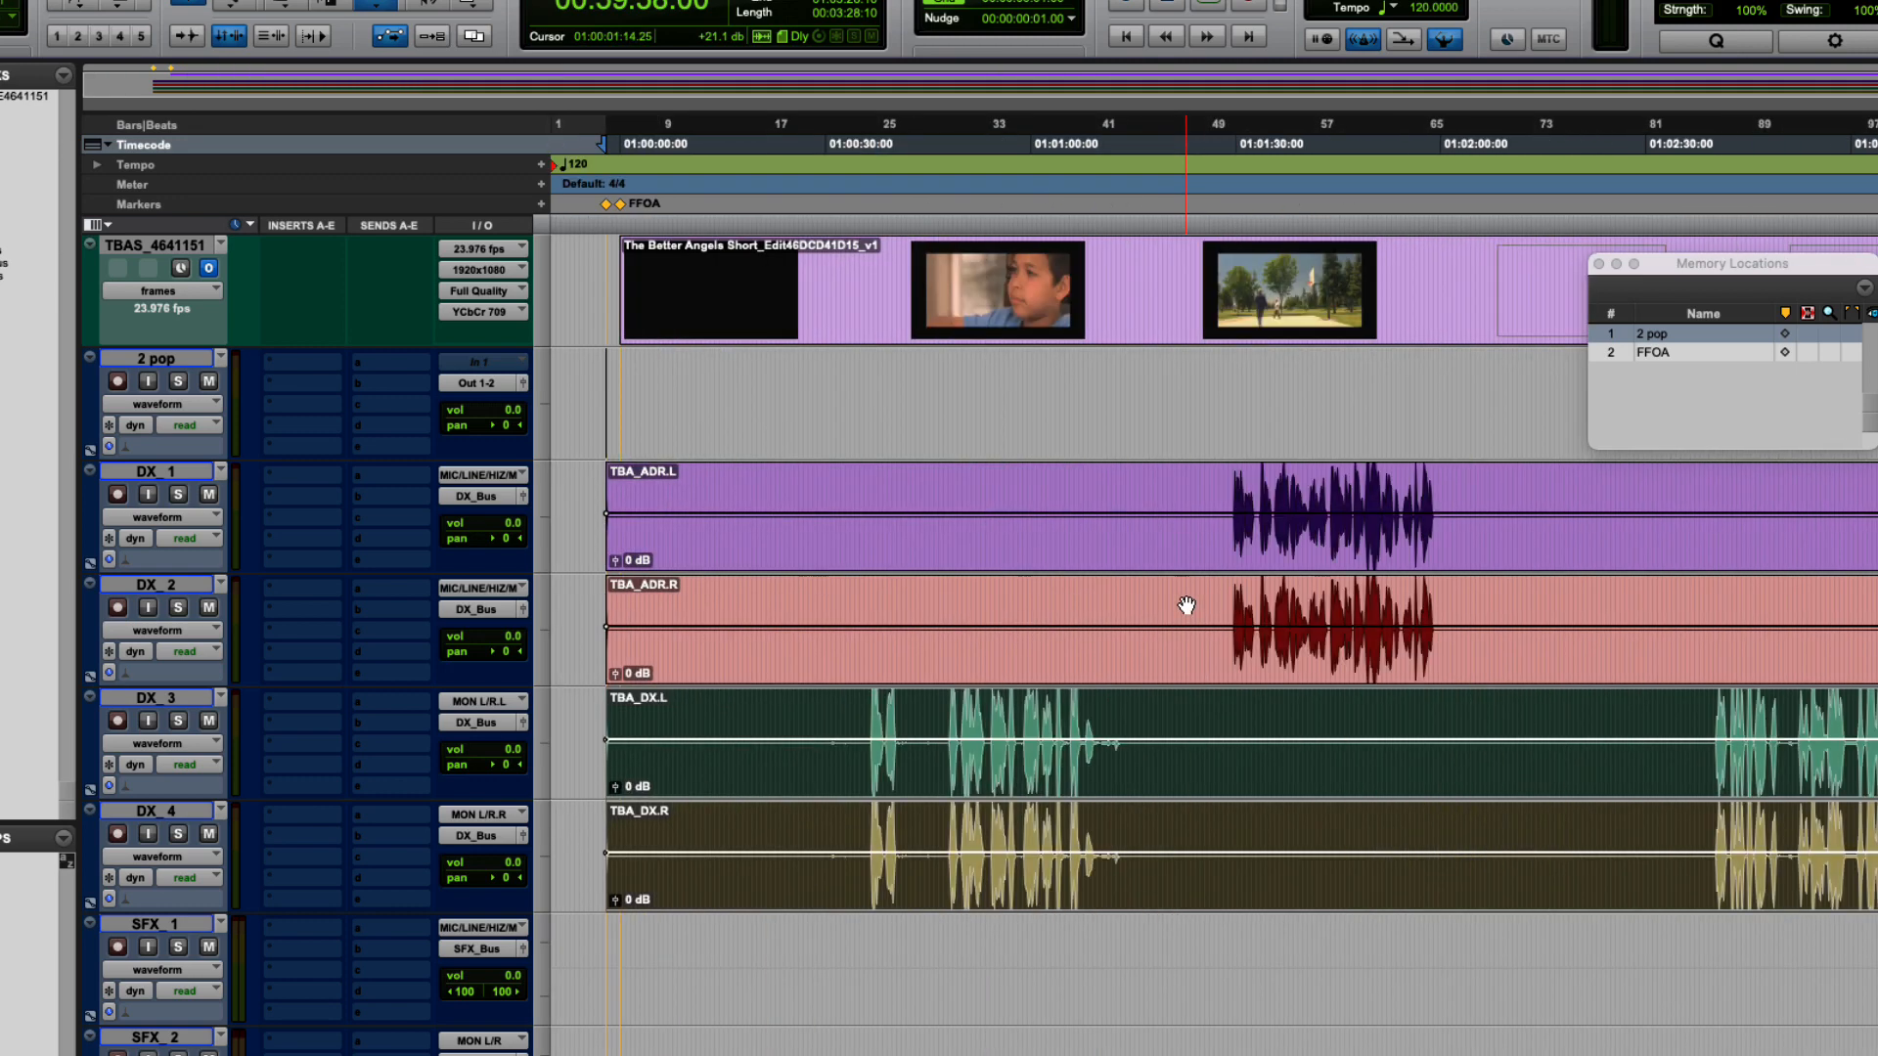
{"action": "key", "text": "r"}
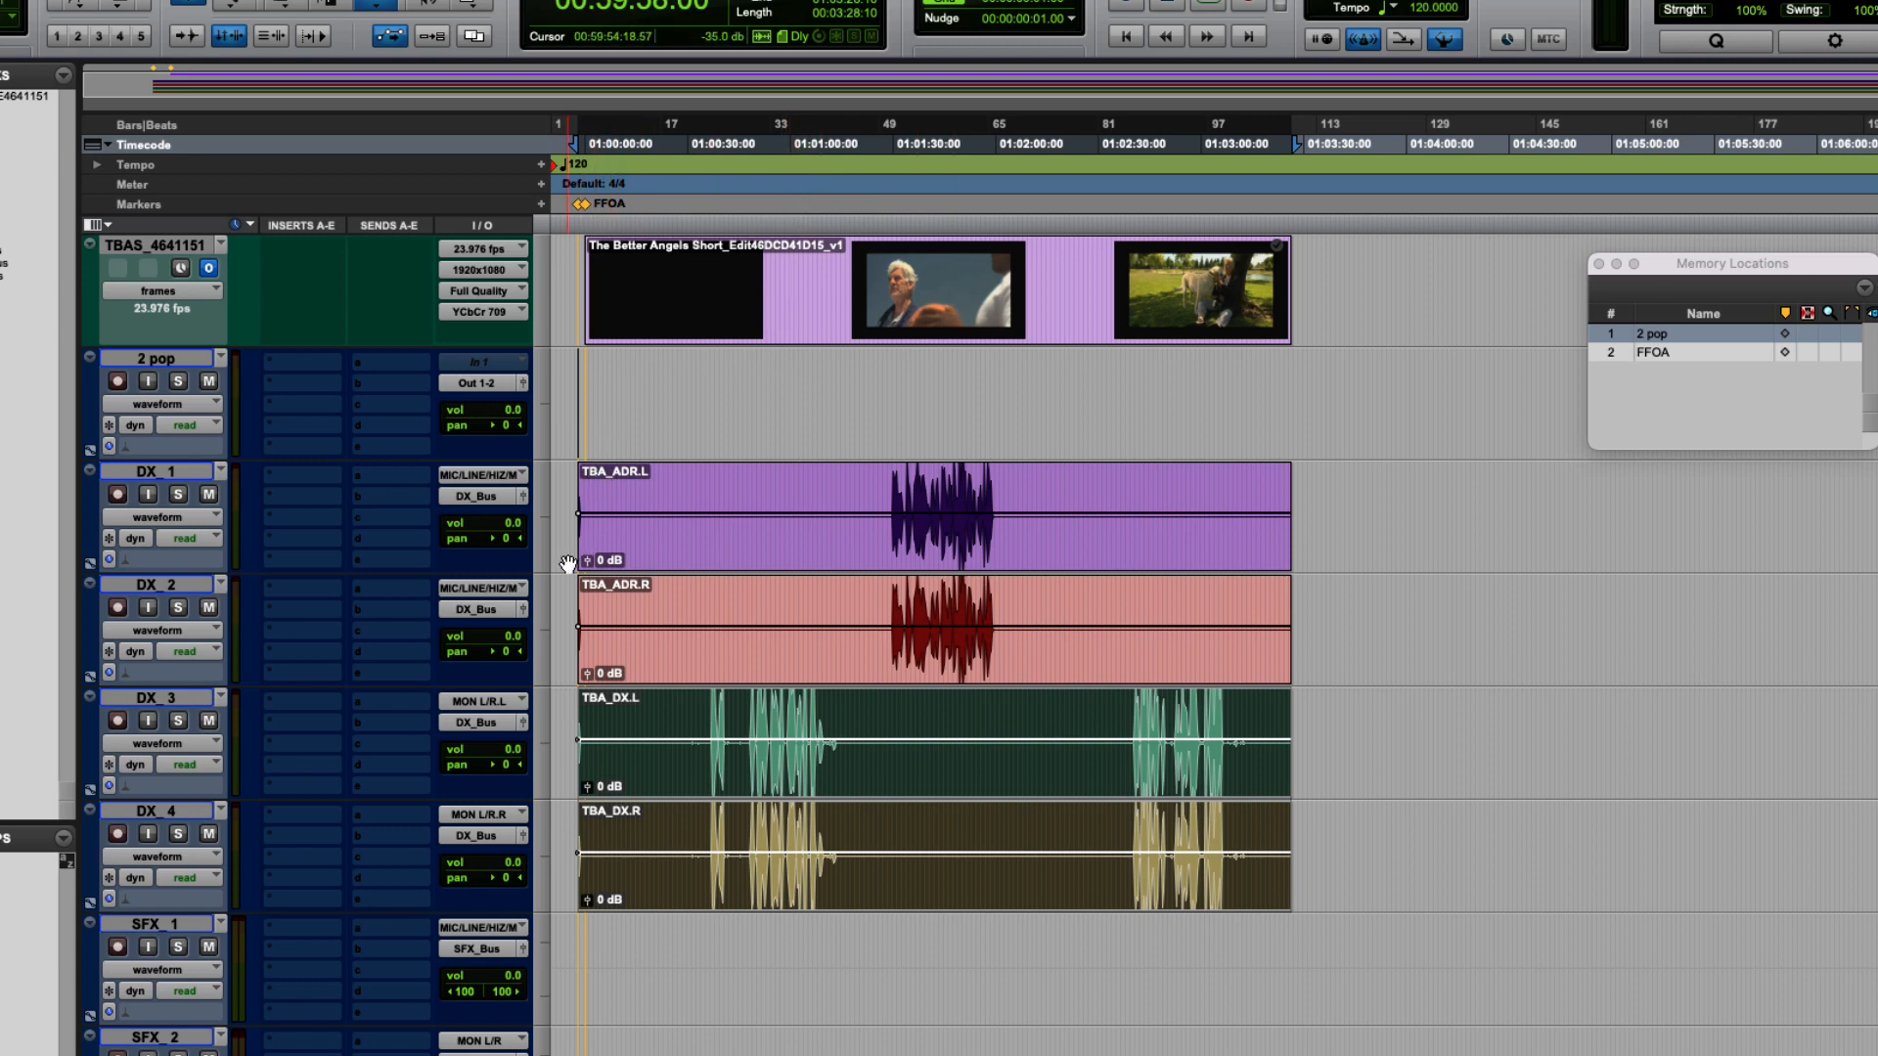
{"action": "key", "text": "t"}
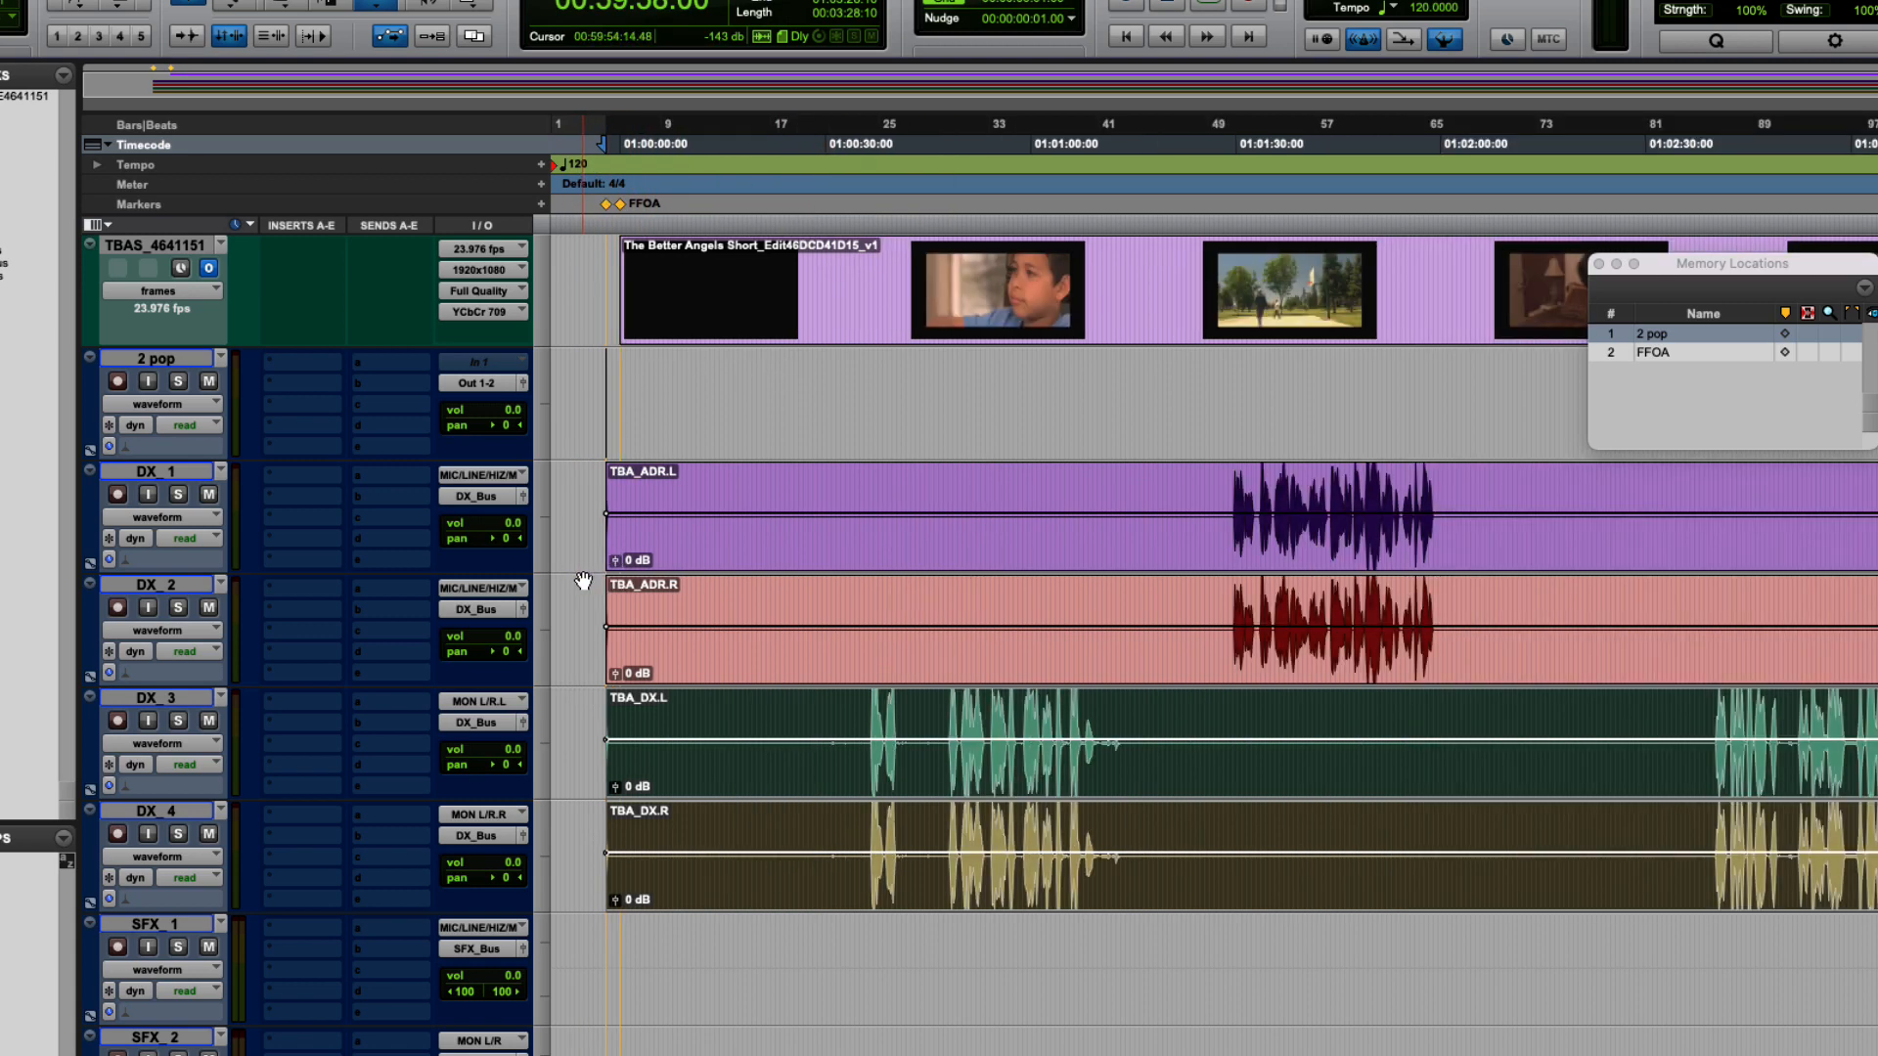
{"action": "key", "text": "t"}
{"action": "key", "text": "t"}
{"action": "key", "text": "t"}
{"action": "key", "text": "t"}
{"action": "key", "text": "t"}
{"action": "key", "text": "t"}
{"action": "key", "text": "t"}
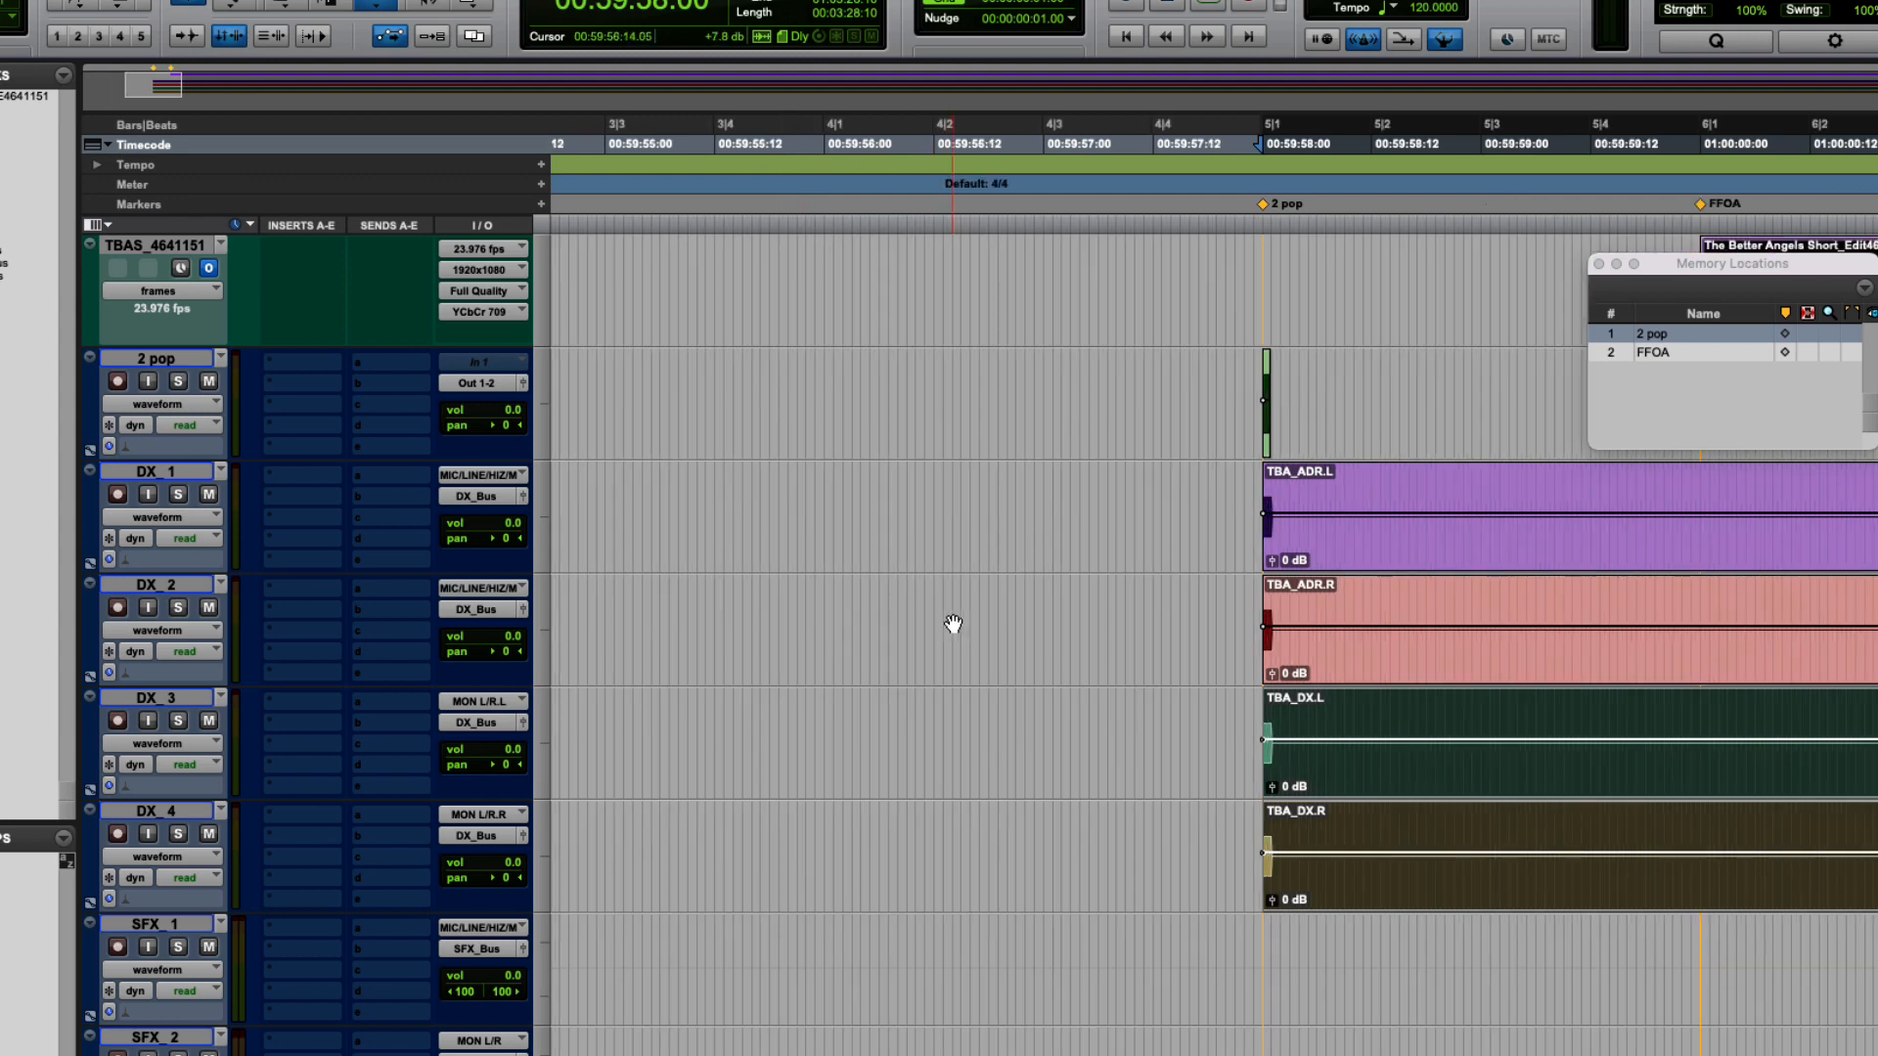
{"action": "key", "text": "t"}
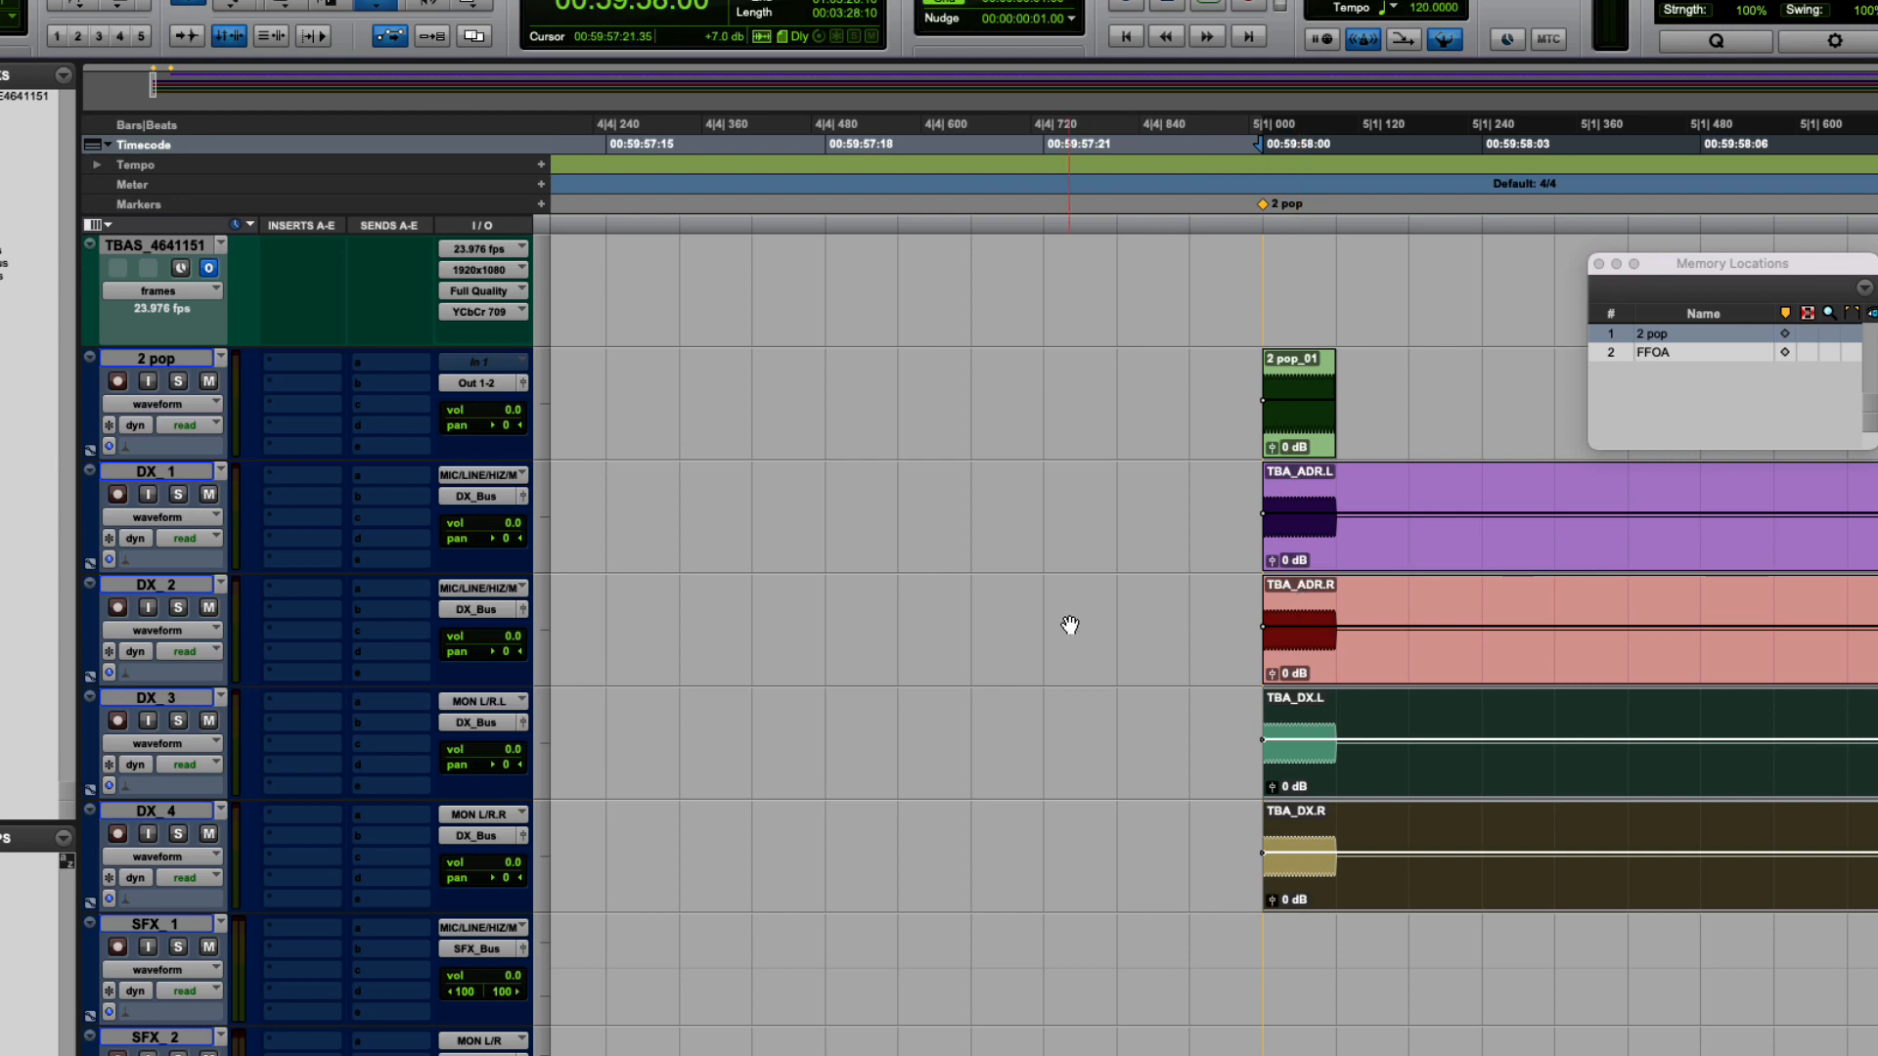
Review the placed ADR and dialog clips on the DX tracks against the picture across the wider timeline.
{"action": "key", "text": "r"}
{"action": "key", "text": "r"}
{"action": "key", "text": "r"}
{"action": "key", "text": "r"}
{"action": "key", "text": "r"}
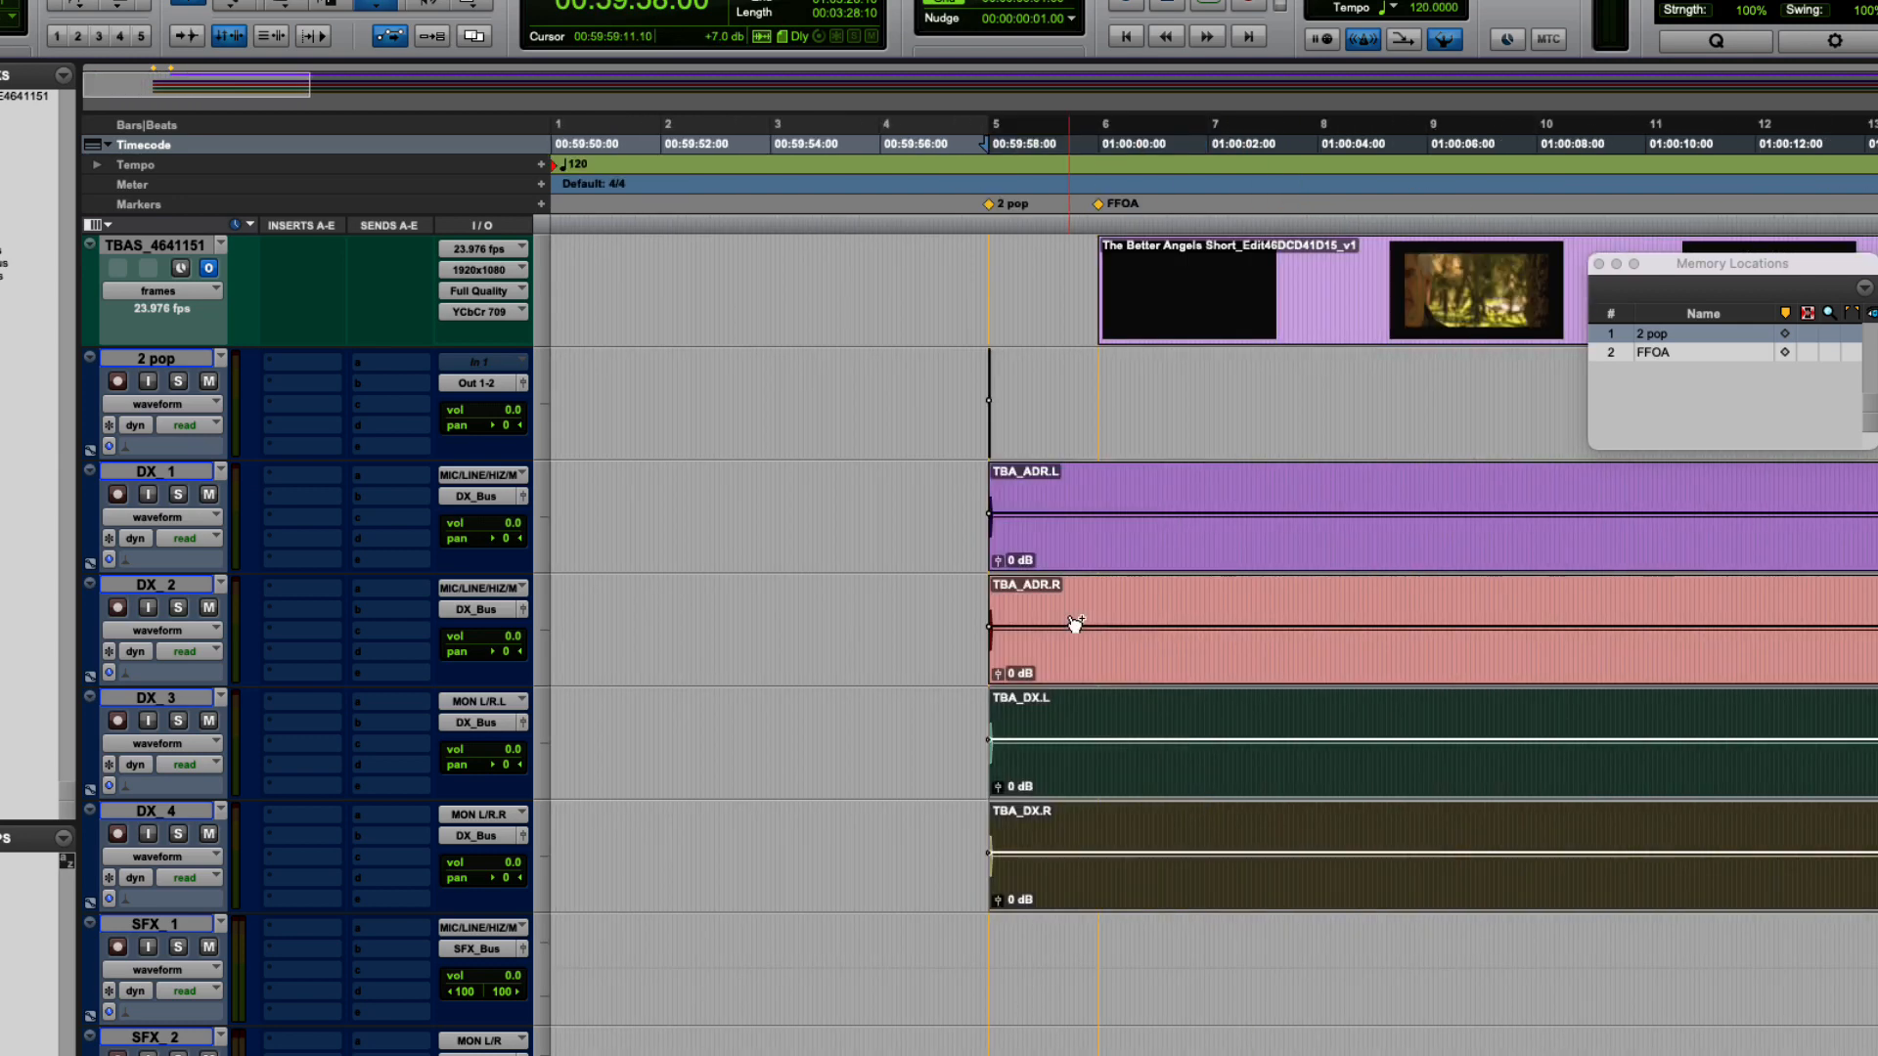
{"action": "key", "text": "r"}
{"action": "key", "text": "r"}
{"action": "key", "text": "r"}
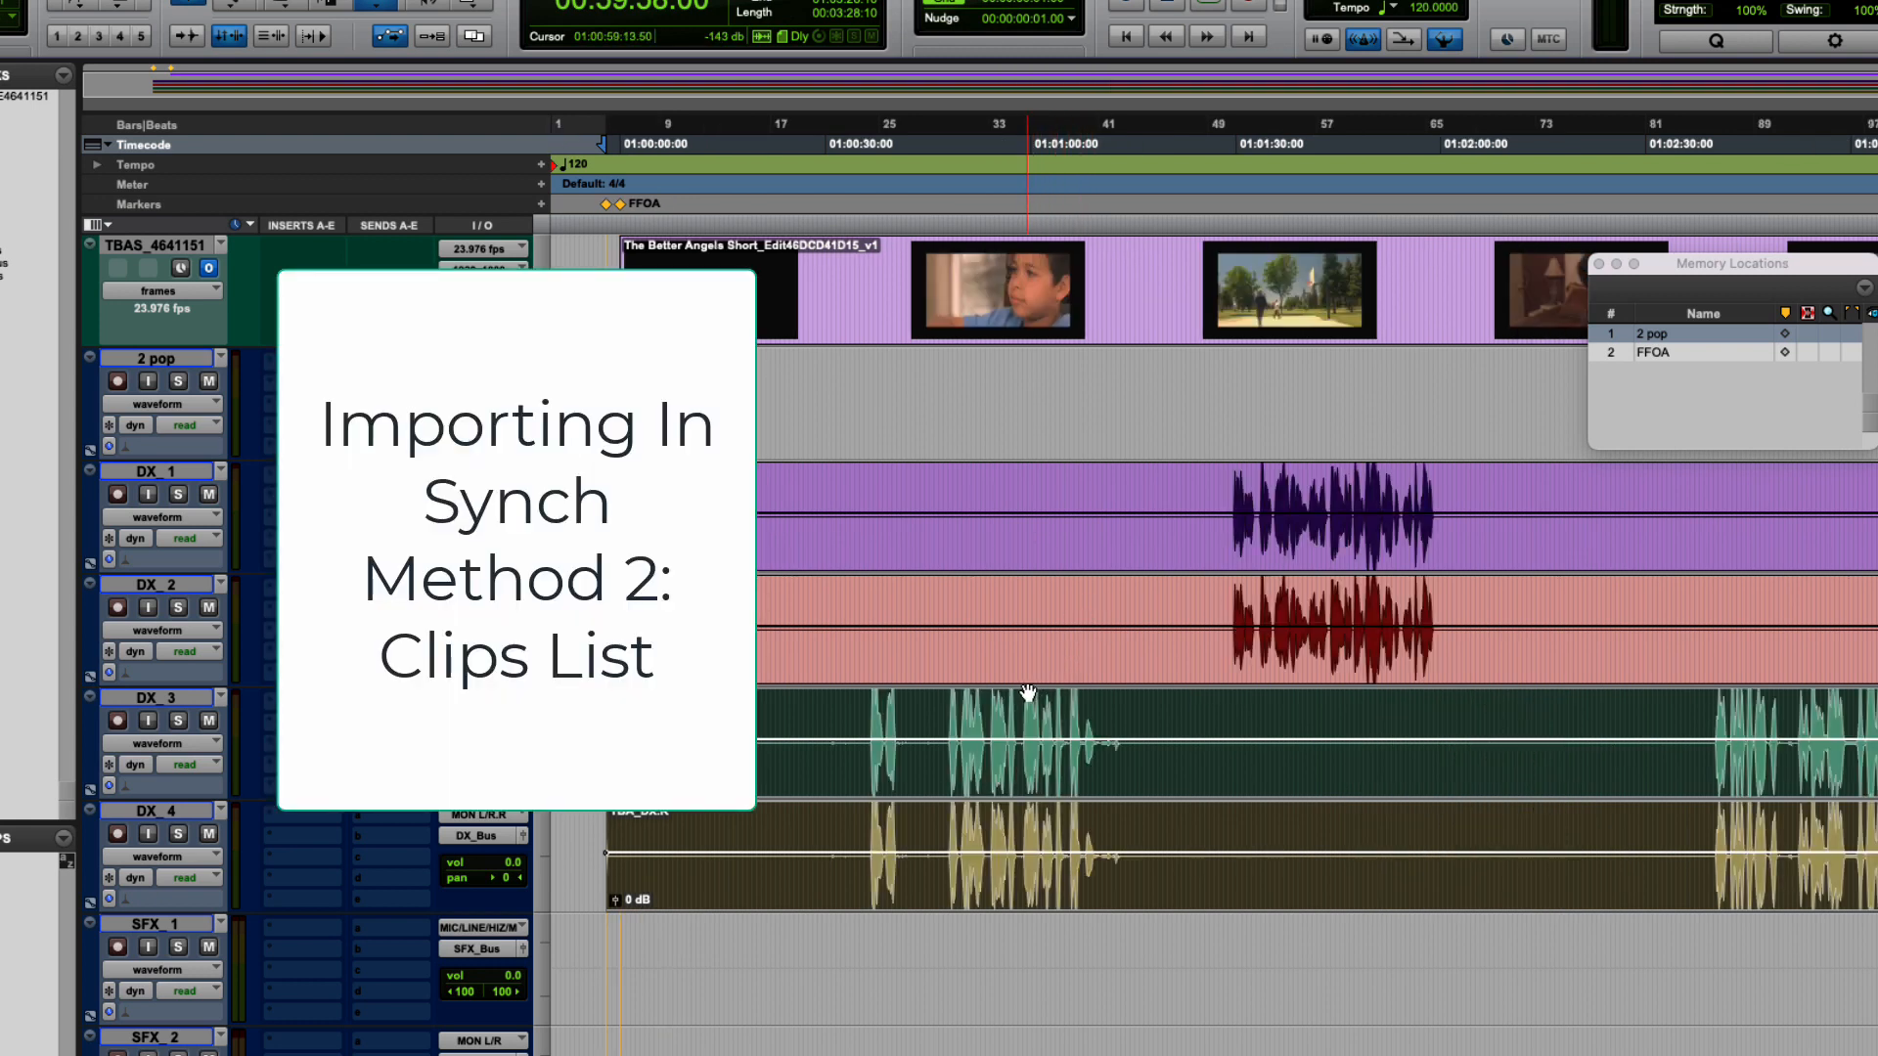
Start an audio import and add TBA_PFX.wav to the clips to import as a copy.
{"action": "left_click", "coordinate": [155, 21]}
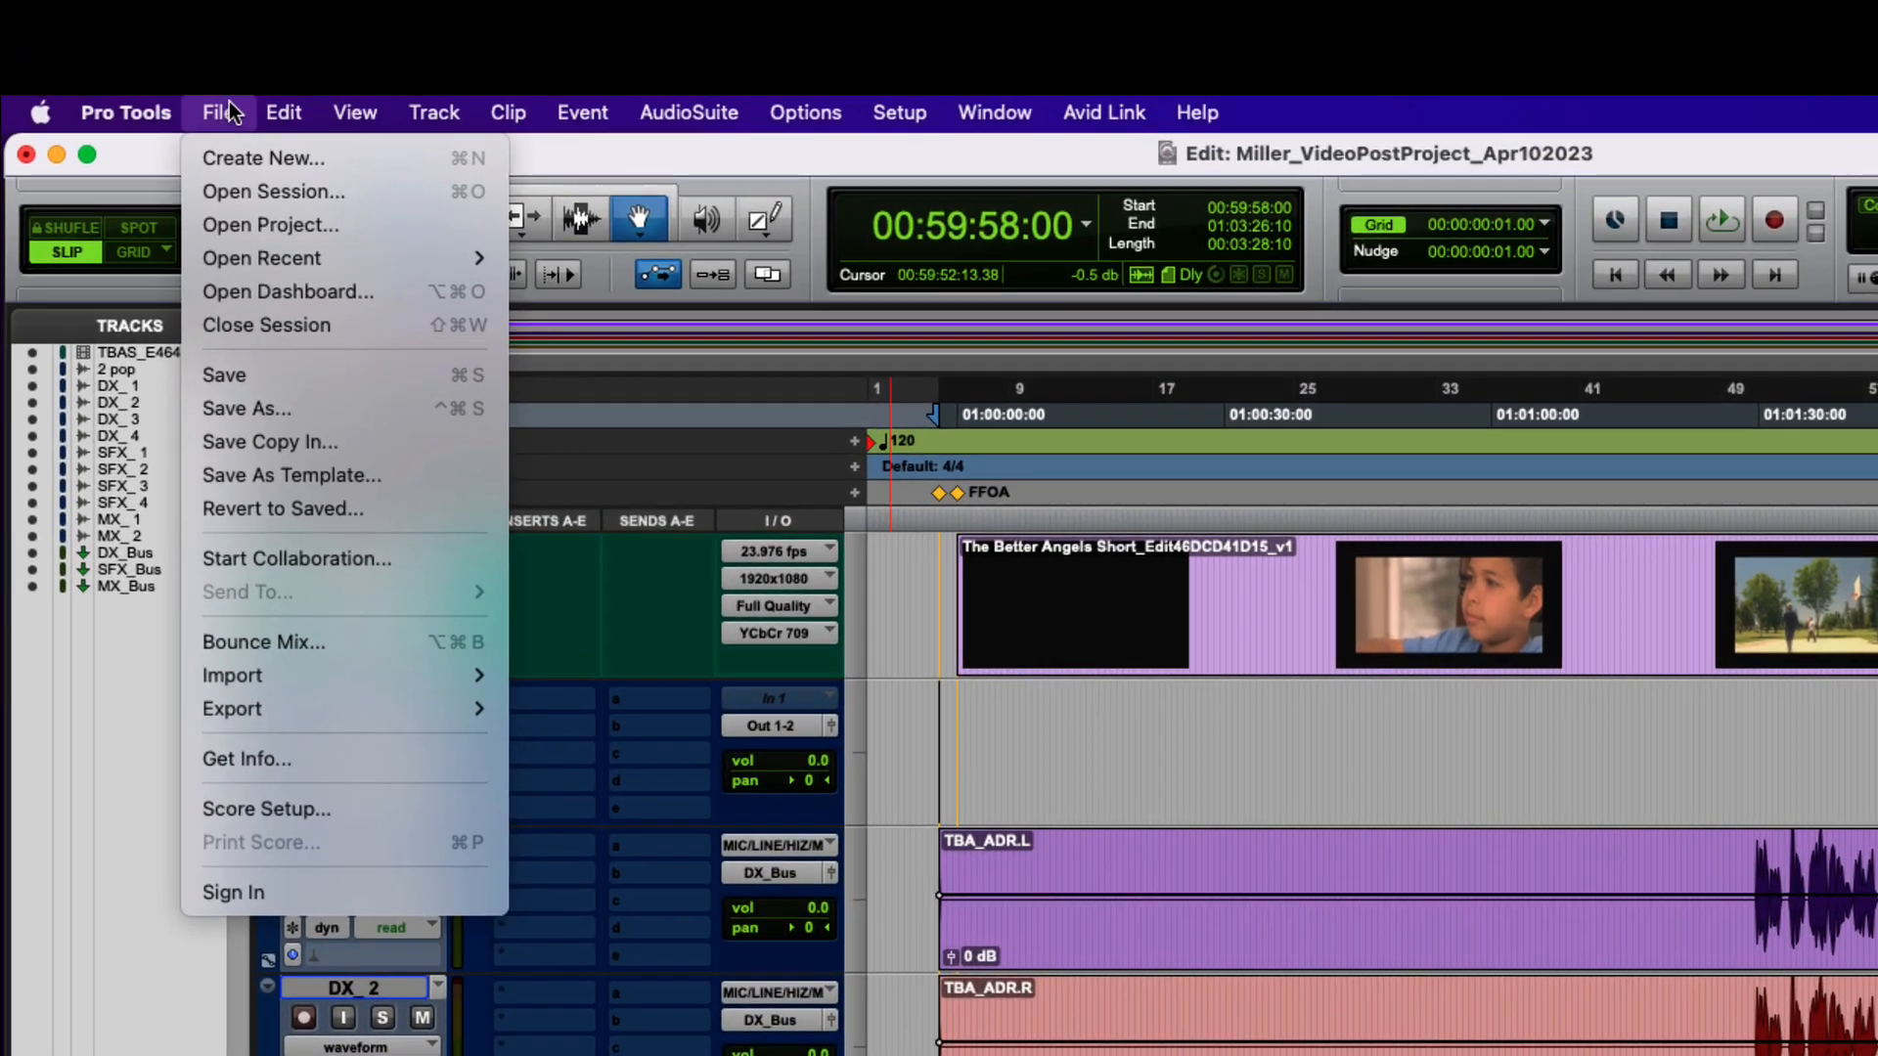
{"action": "mouse_move", "coordinate": [361, 665]}
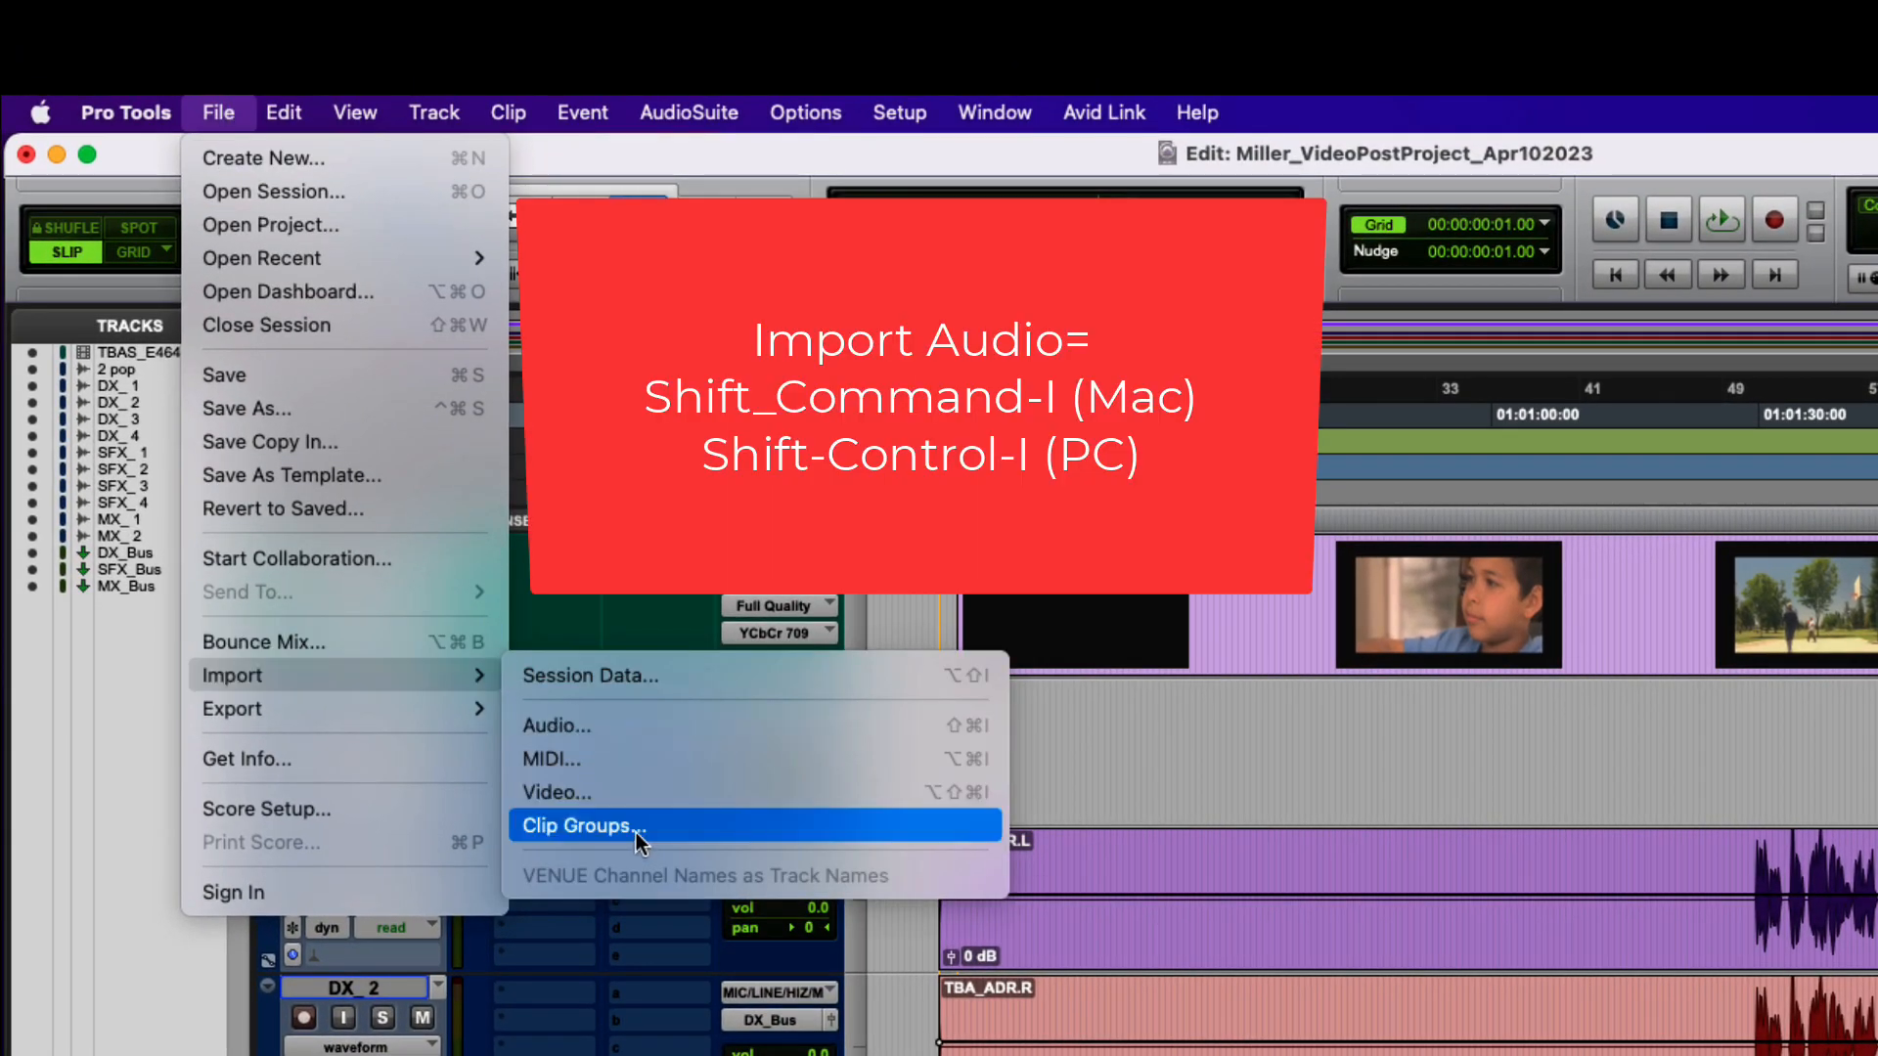
{"action": "left_click", "coordinate": [653, 734]}
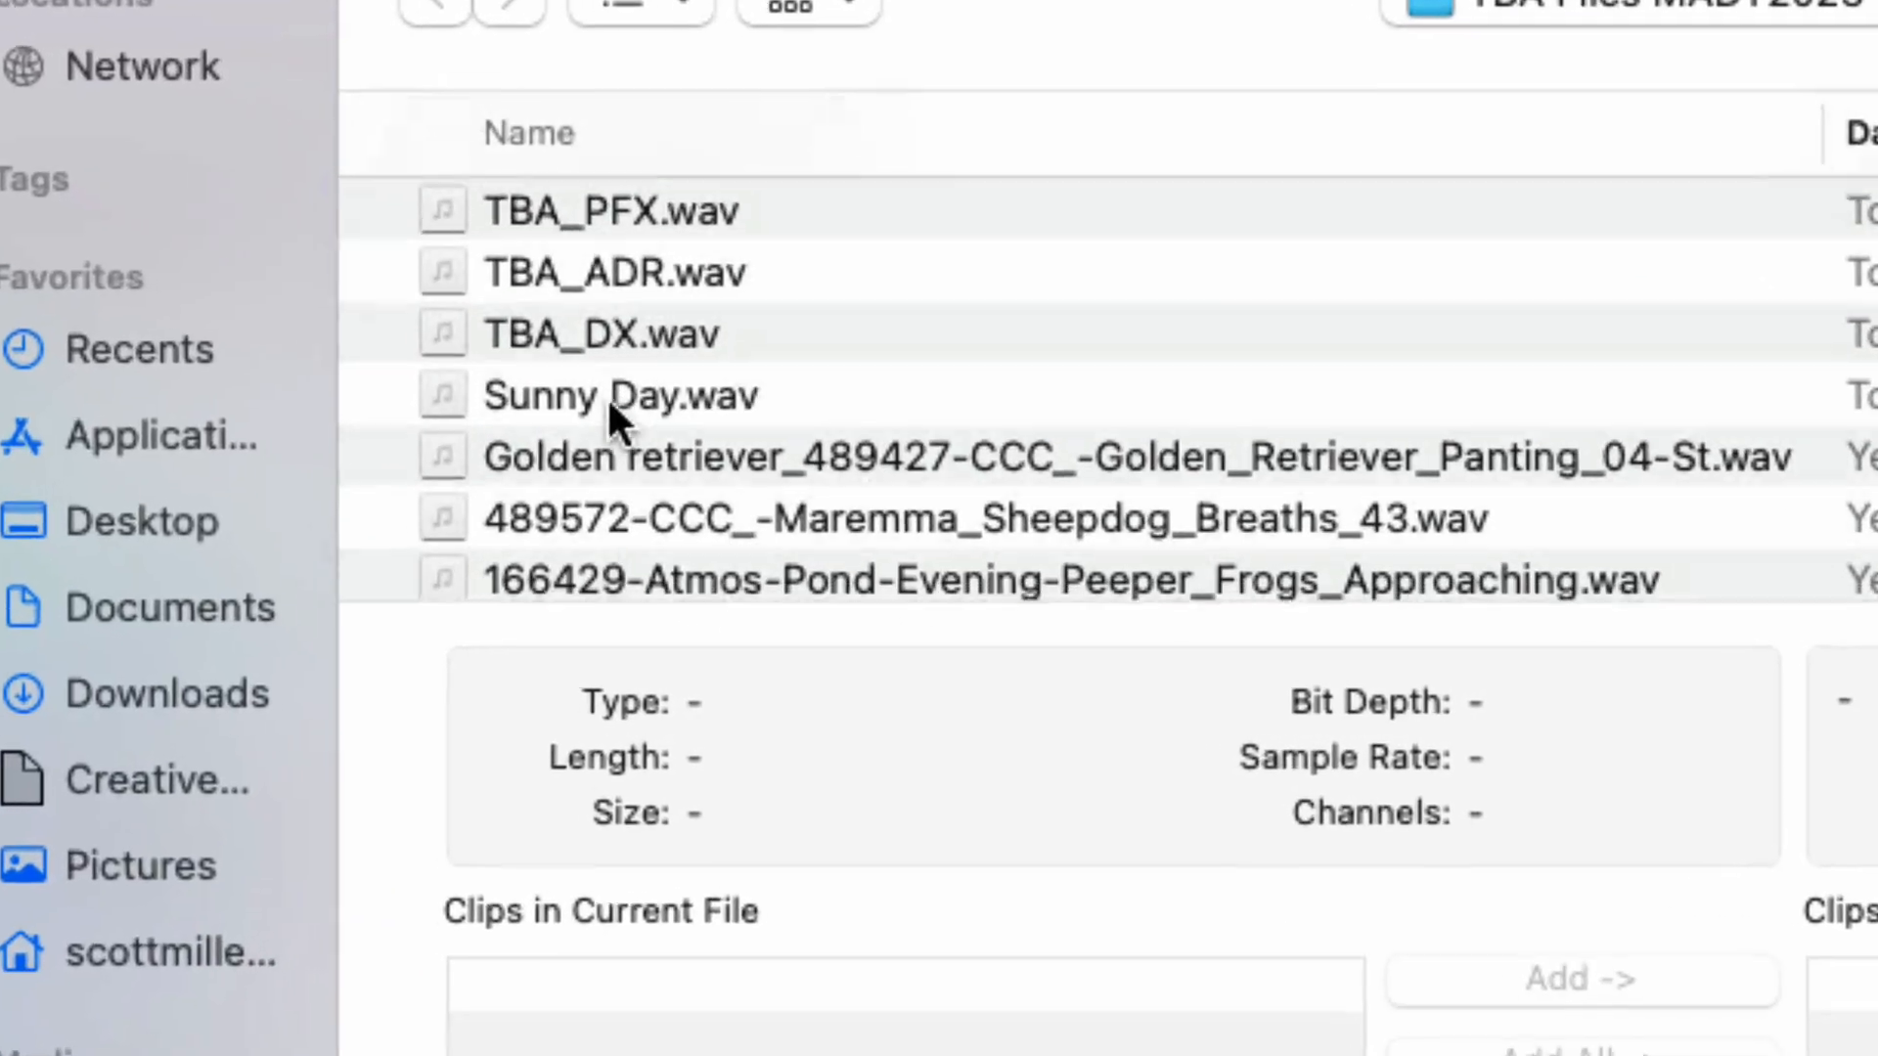
{"action": "scroll", "coordinate": [598, 393], "scroll_direction": "down", "scroll_amount": 2}
{"action": "scroll", "coordinate": [601, 410], "scroll_direction": "up", "scroll_amount": 3}
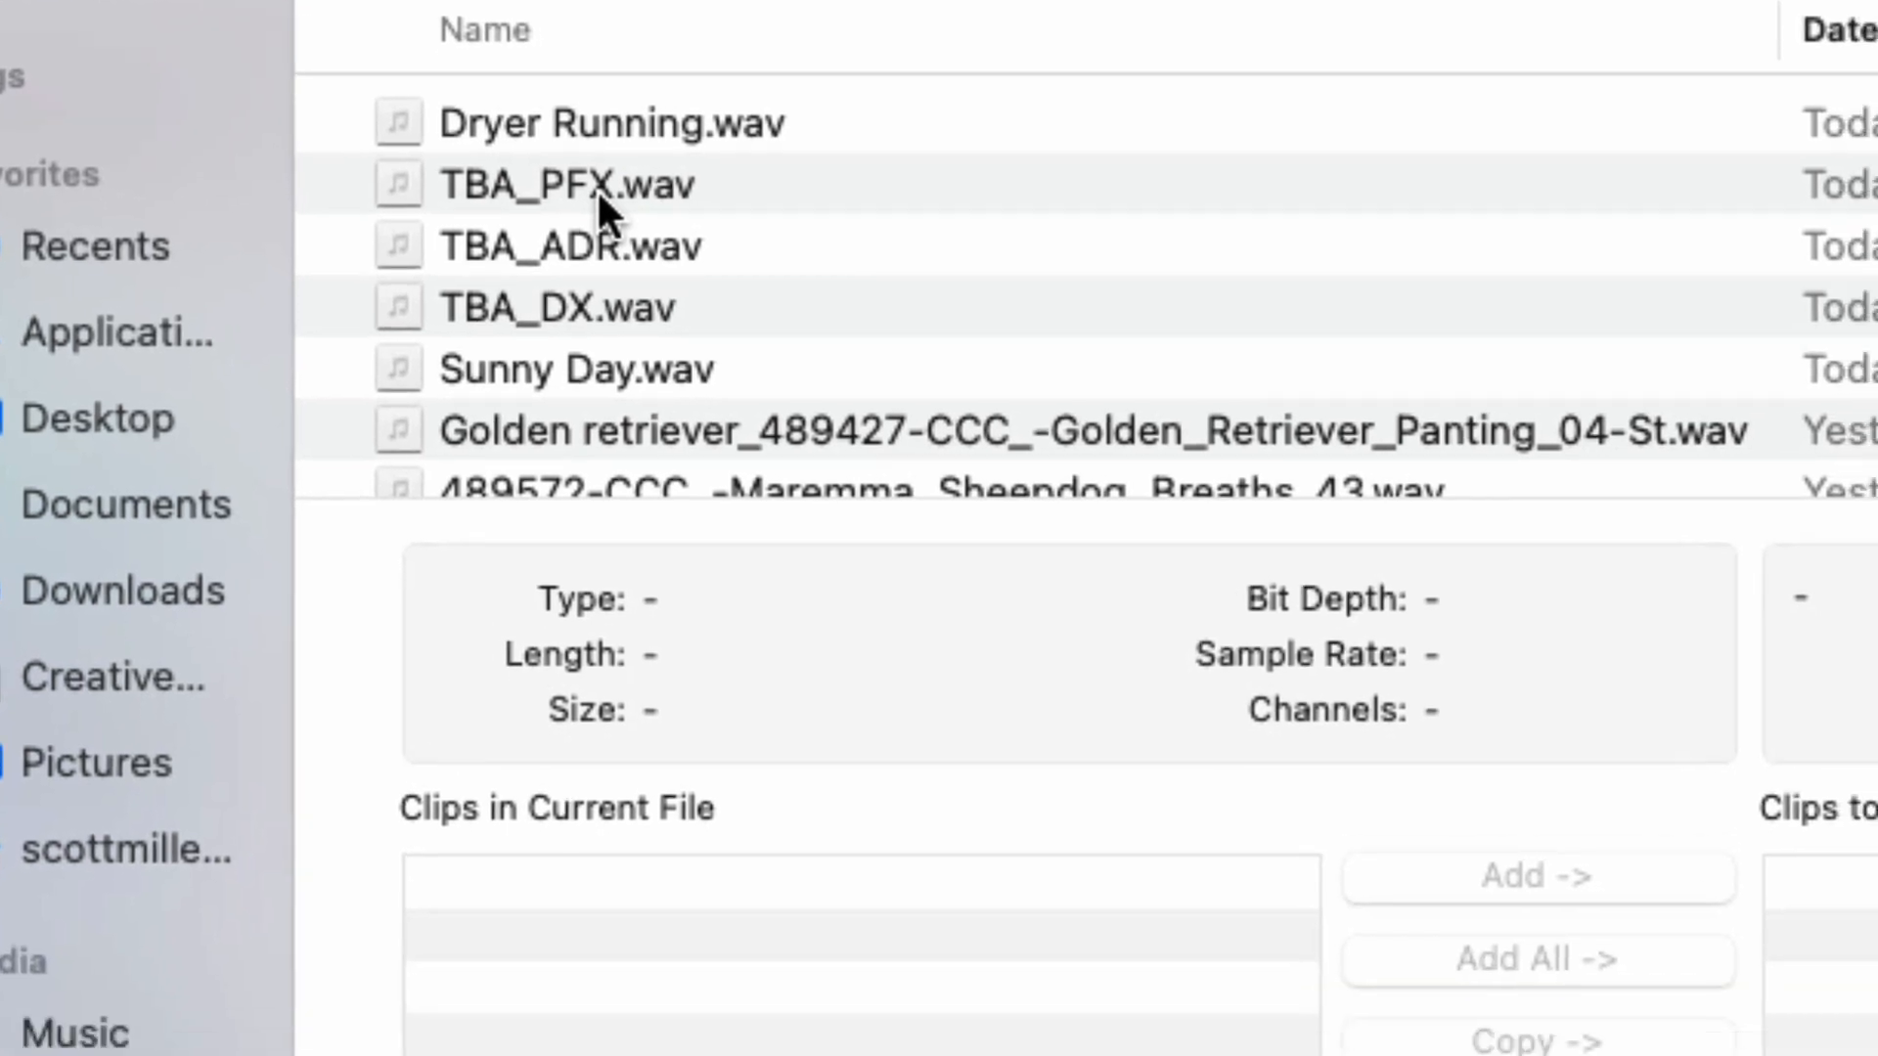
{"action": "left_click", "coordinate": [632, 285]}
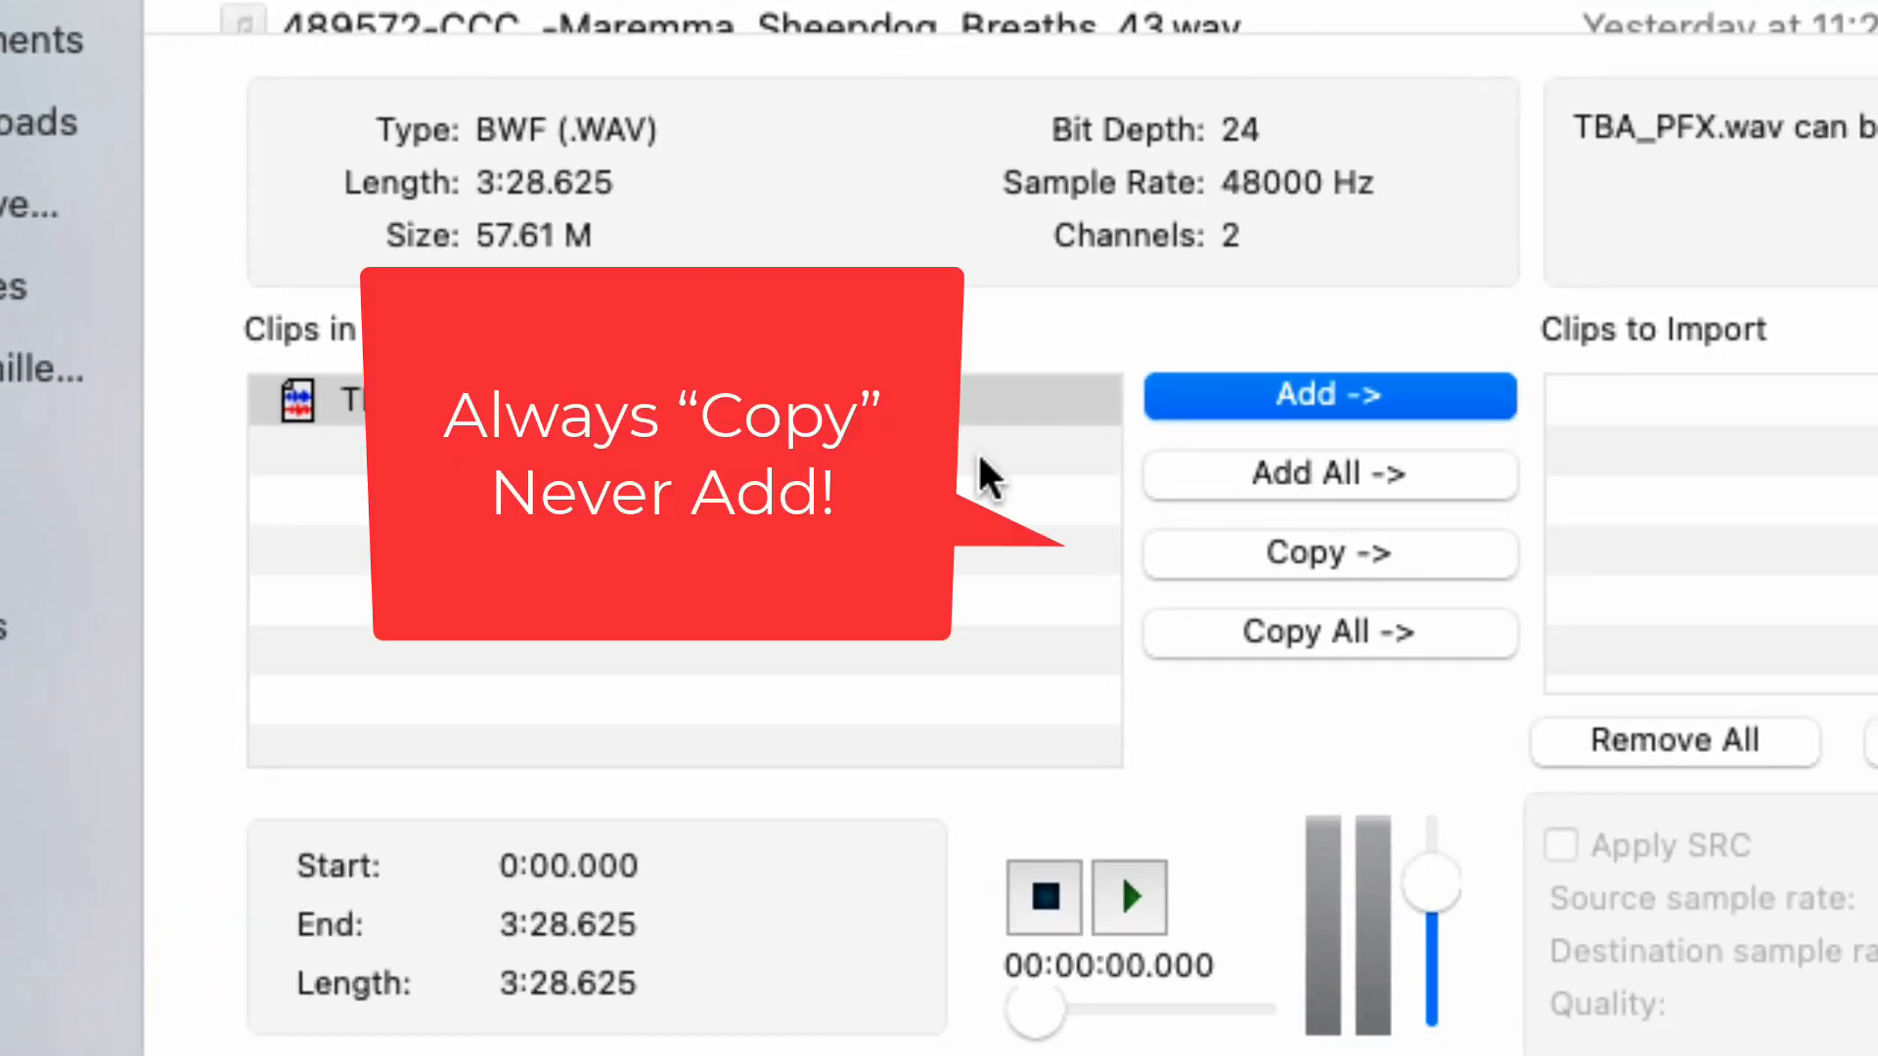
{"action": "left_click", "coordinate": [1312, 555]}
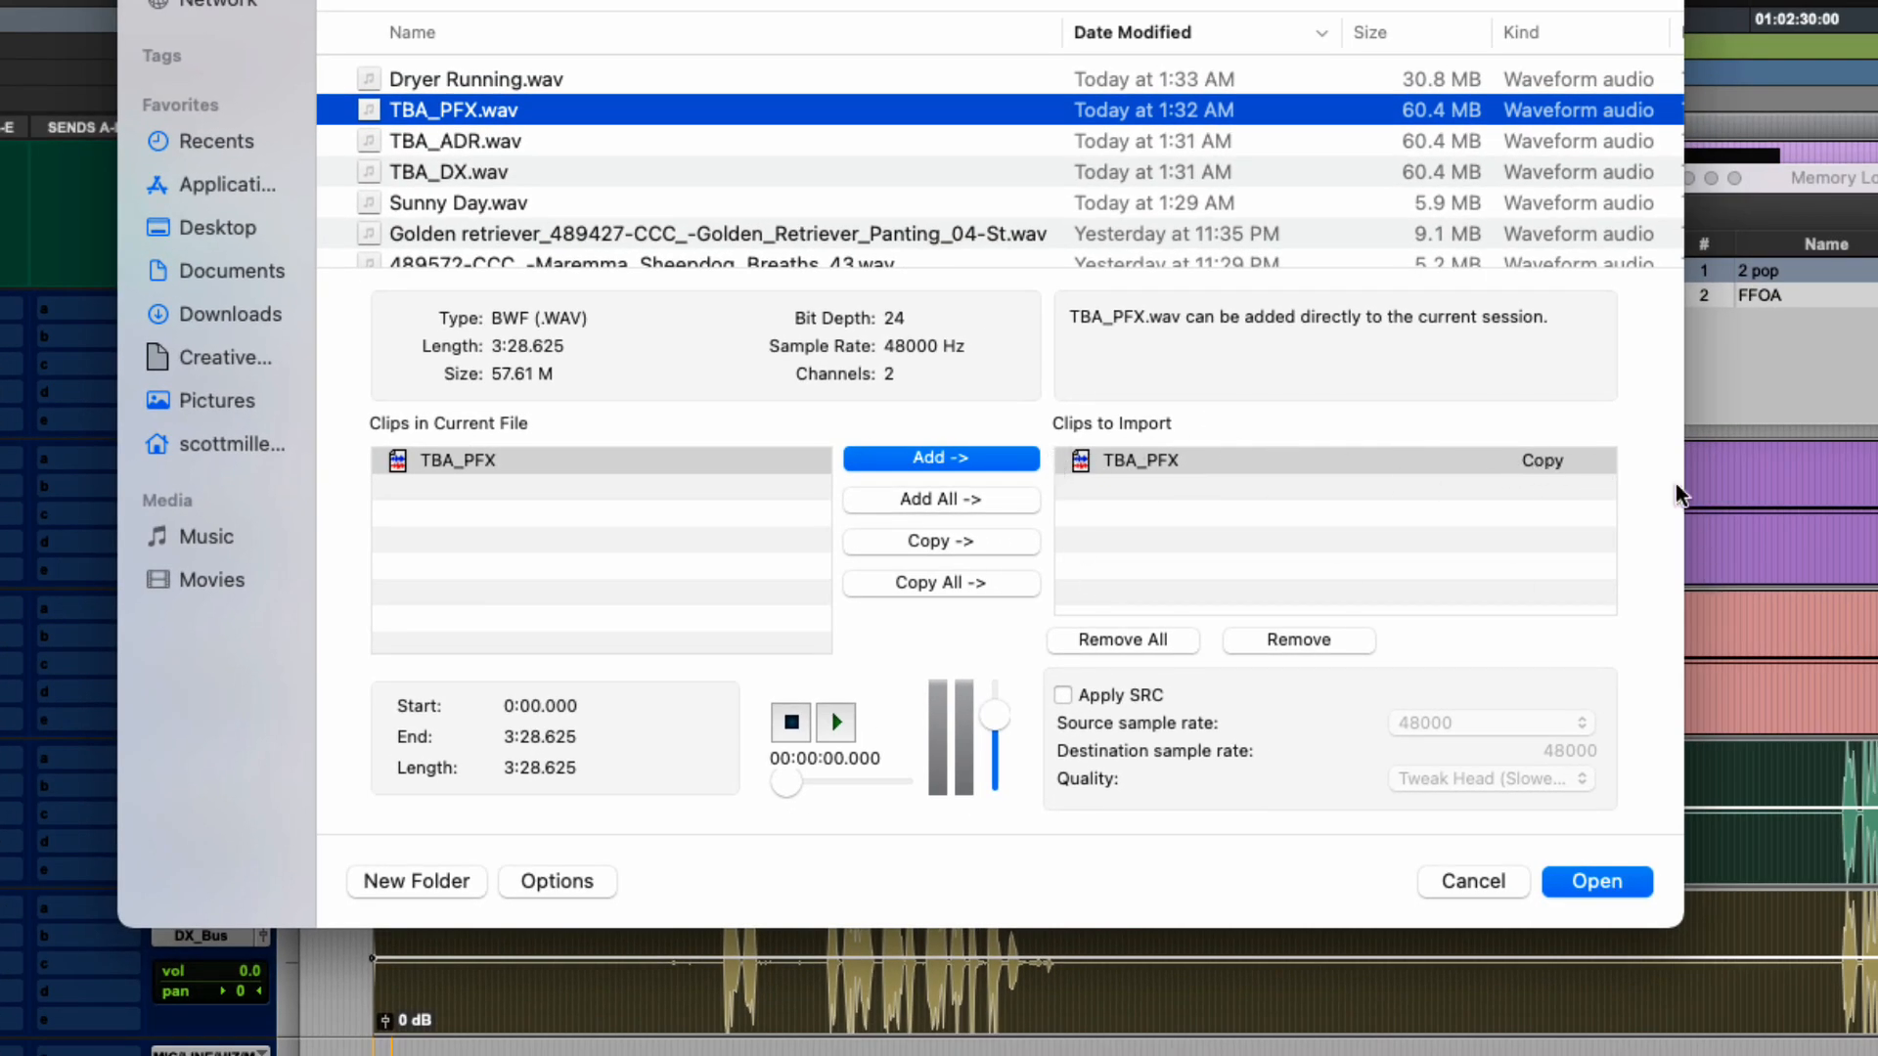
Copy TBA_PFX into the session's Audio Files folder and import it to the Clip List instead of a new track.
{"action": "left_click", "coordinate": [1613, 884]}
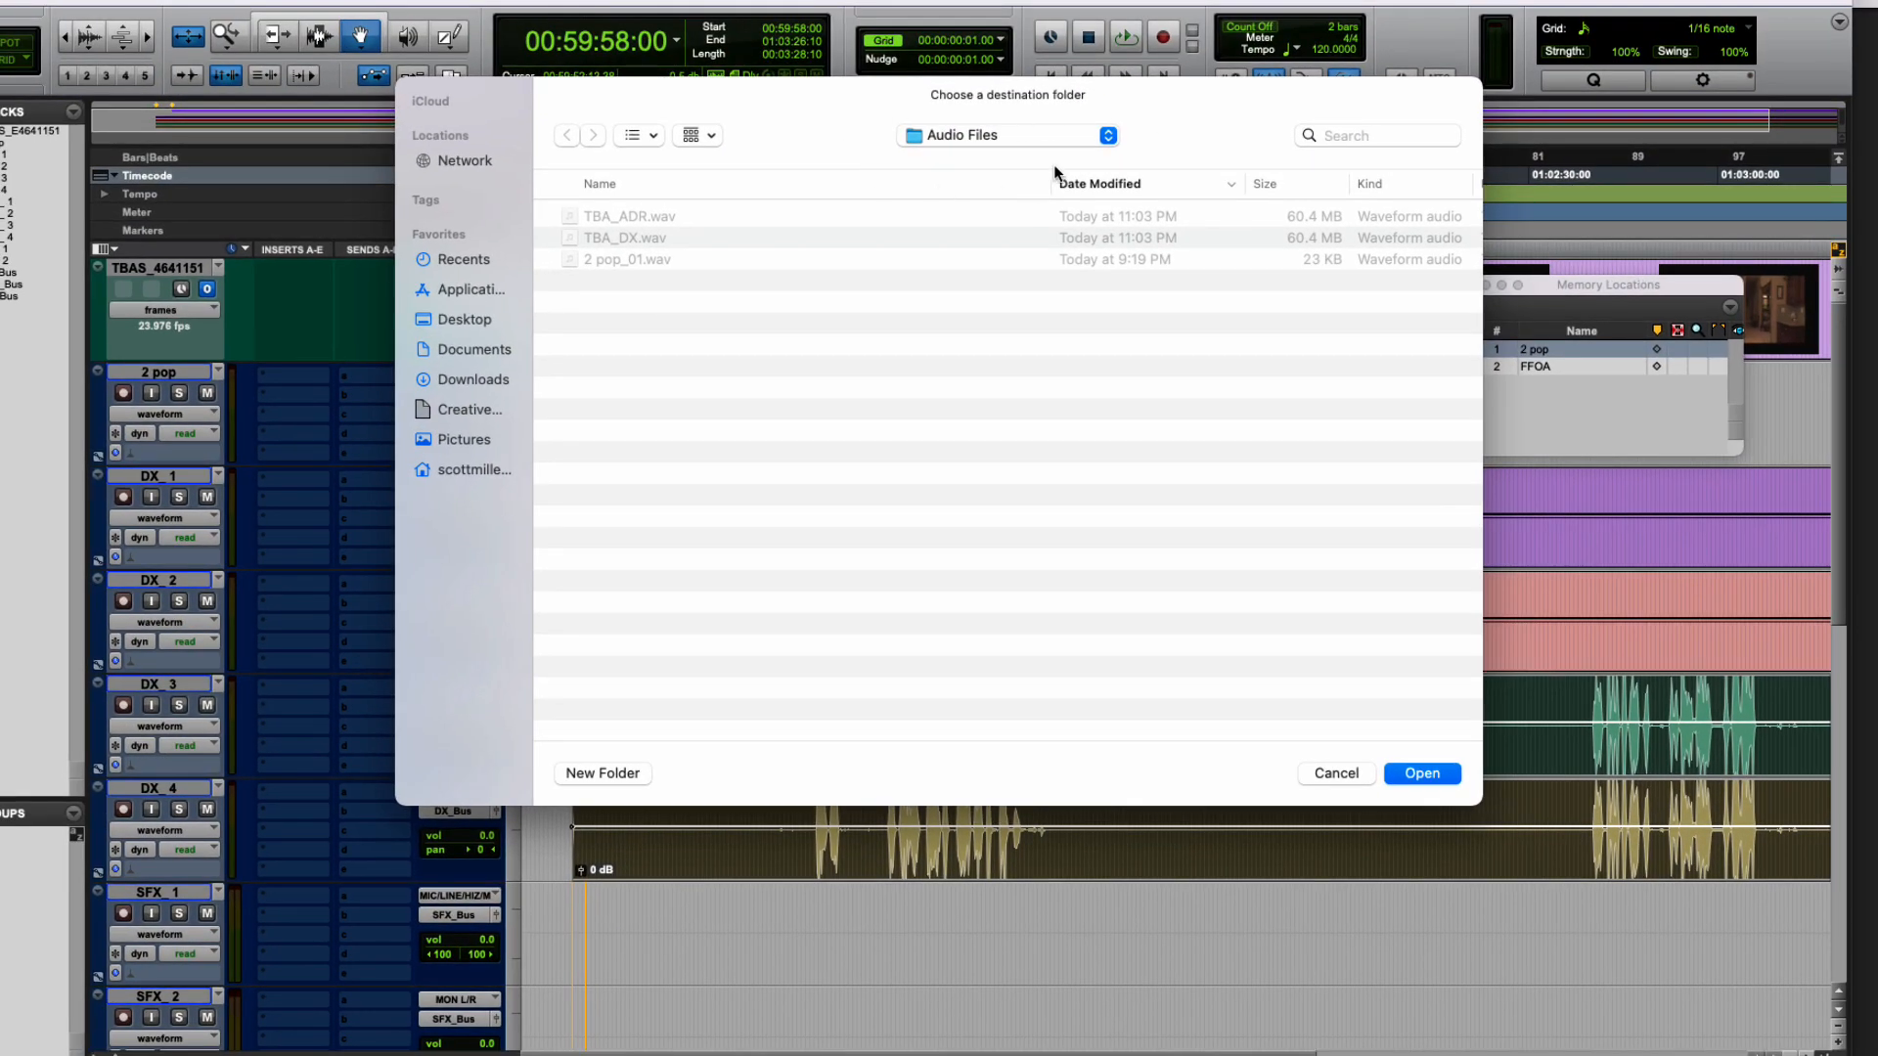
{"action": "left_click", "coordinate": [1413, 775]}
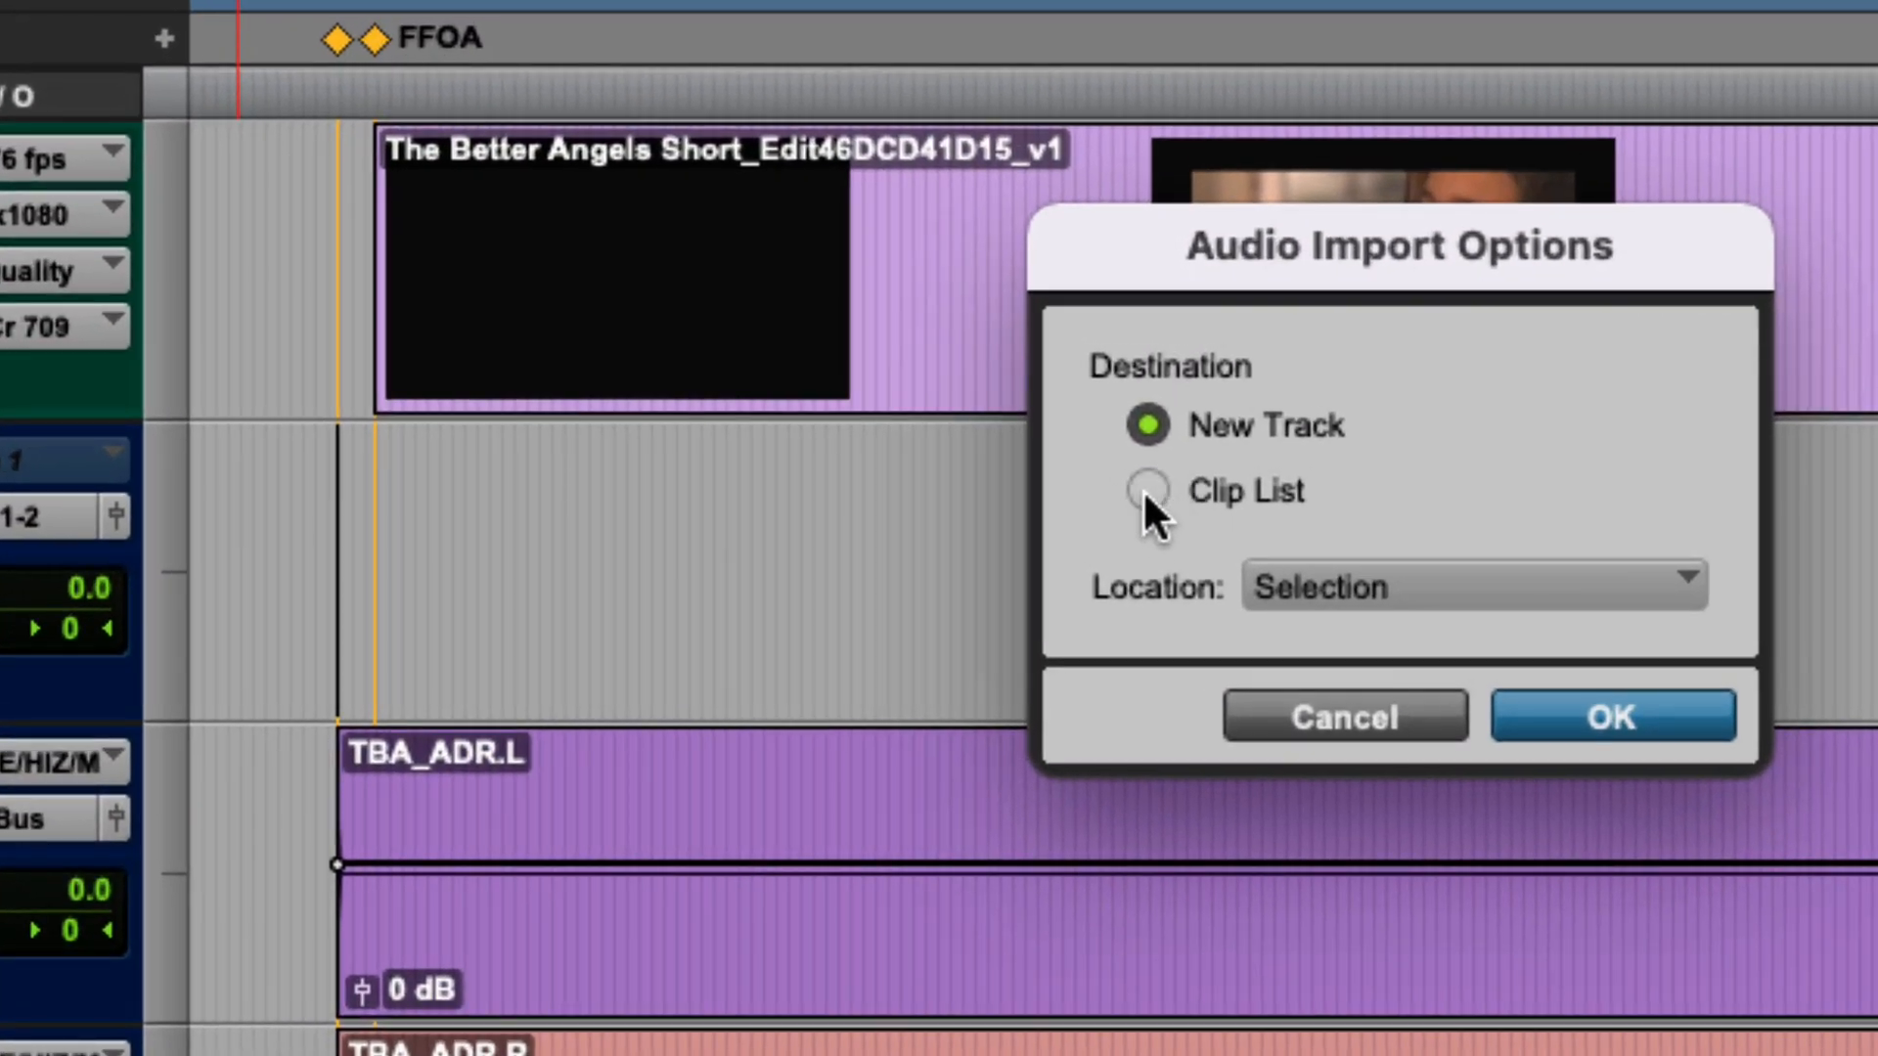
{"action": "left_click", "coordinate": [1144, 489]}
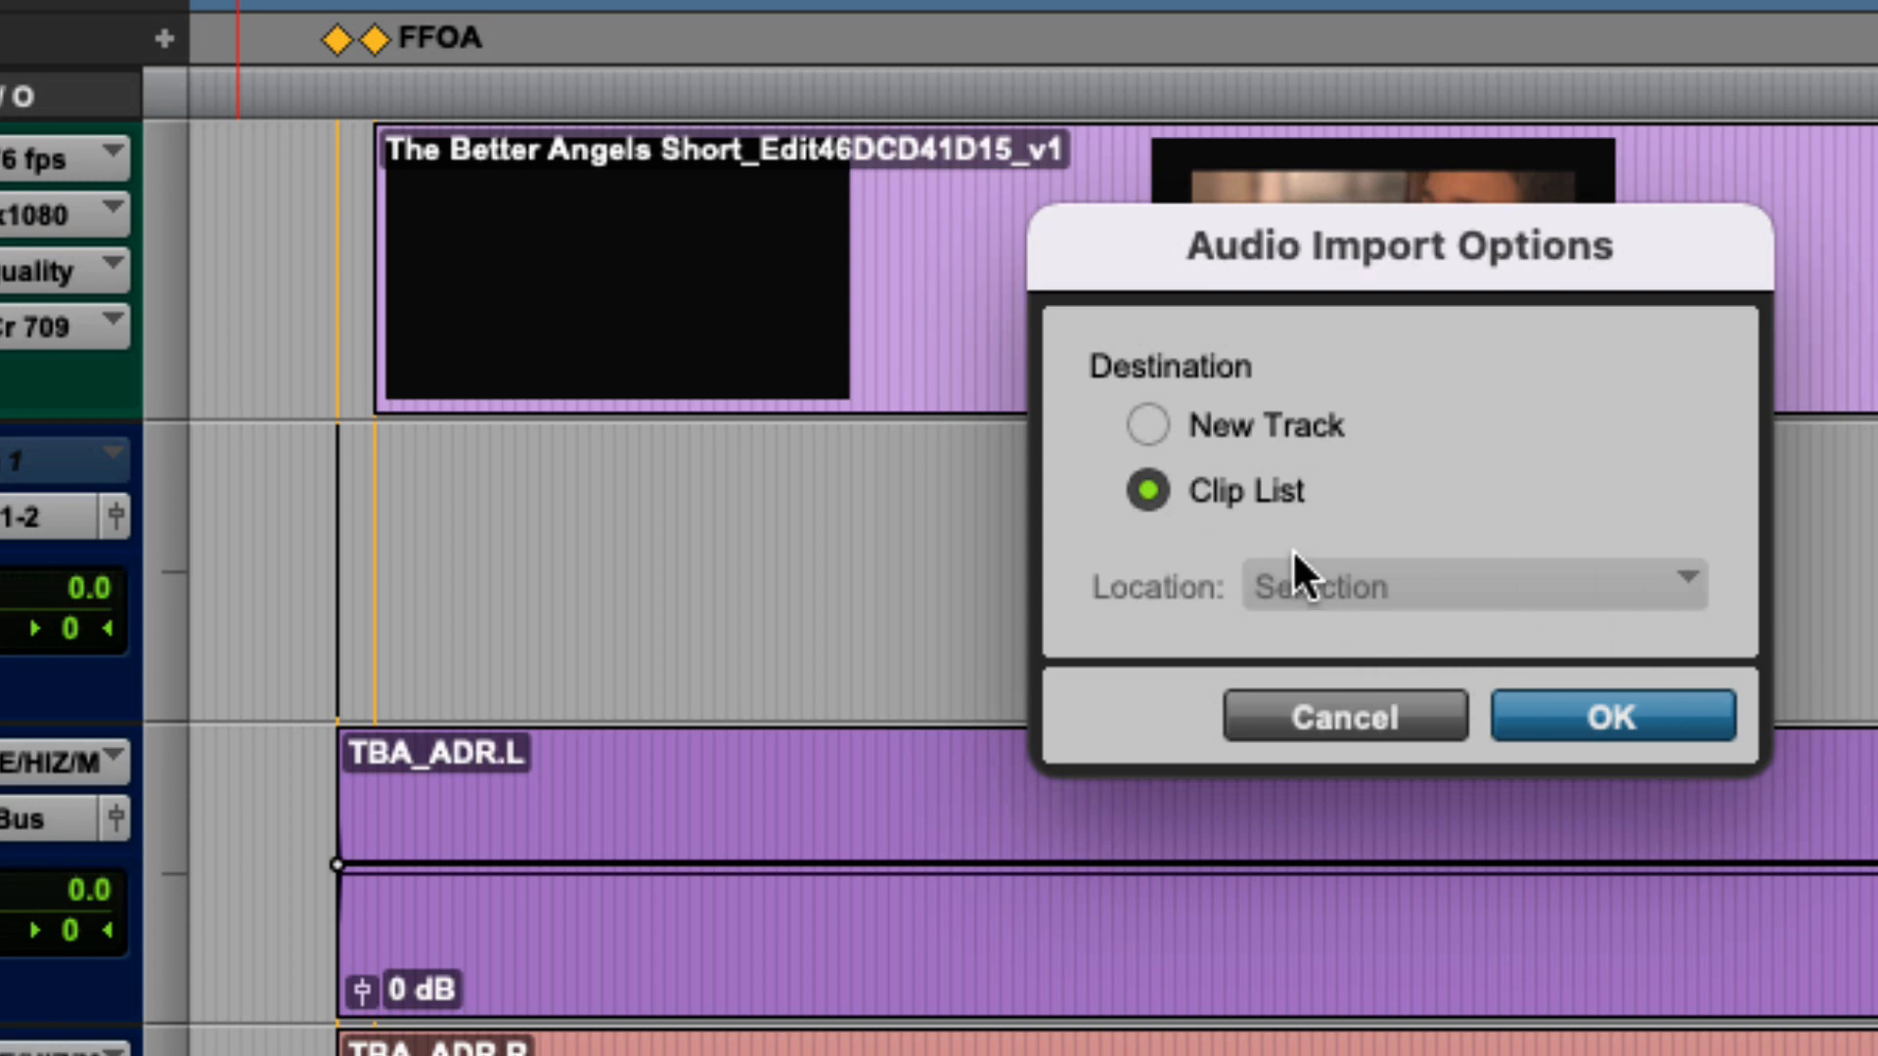
{"action": "left_click", "coordinate": [1611, 717]}
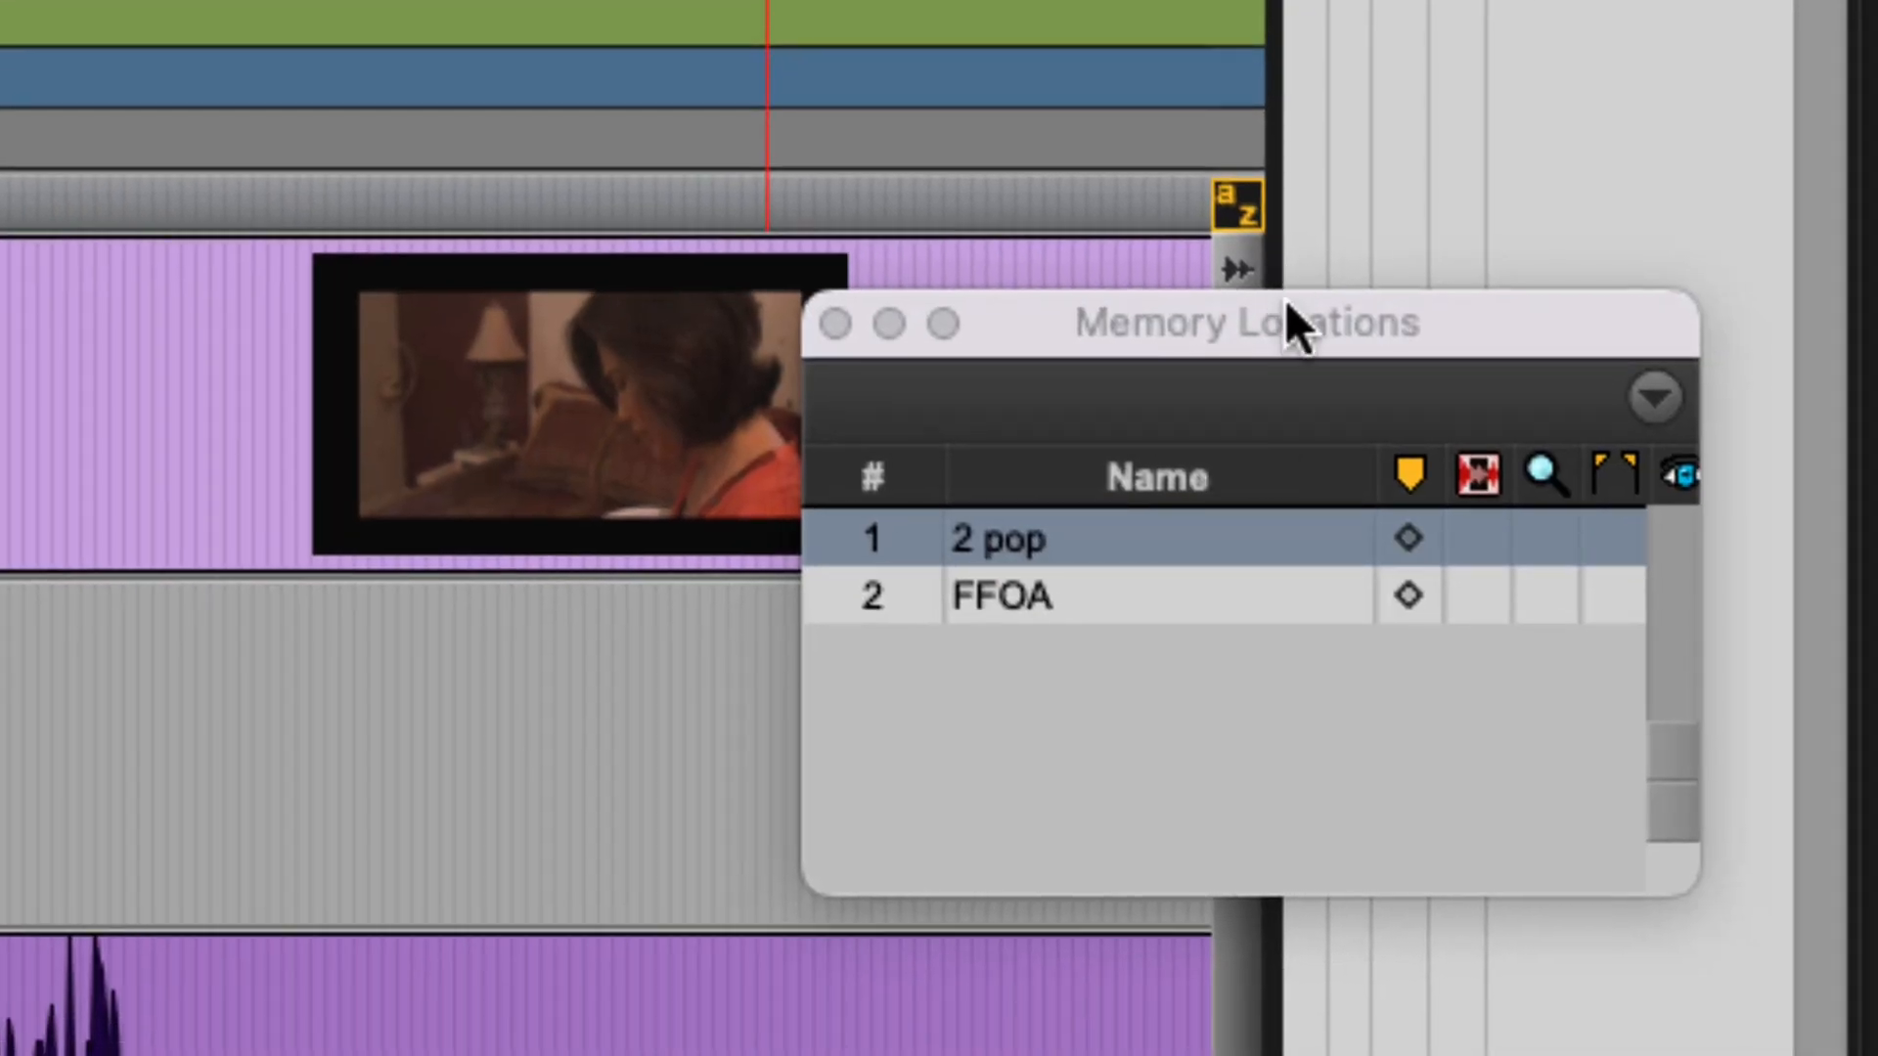
Move the Memory Locations window clear of the clips list and place the TBA_PFX clip on SFX_1, starting at the 2 pop marker.
{"action": "left_click_drag", "start_coordinate": [1259, 311], "coordinate": [616, 292]}
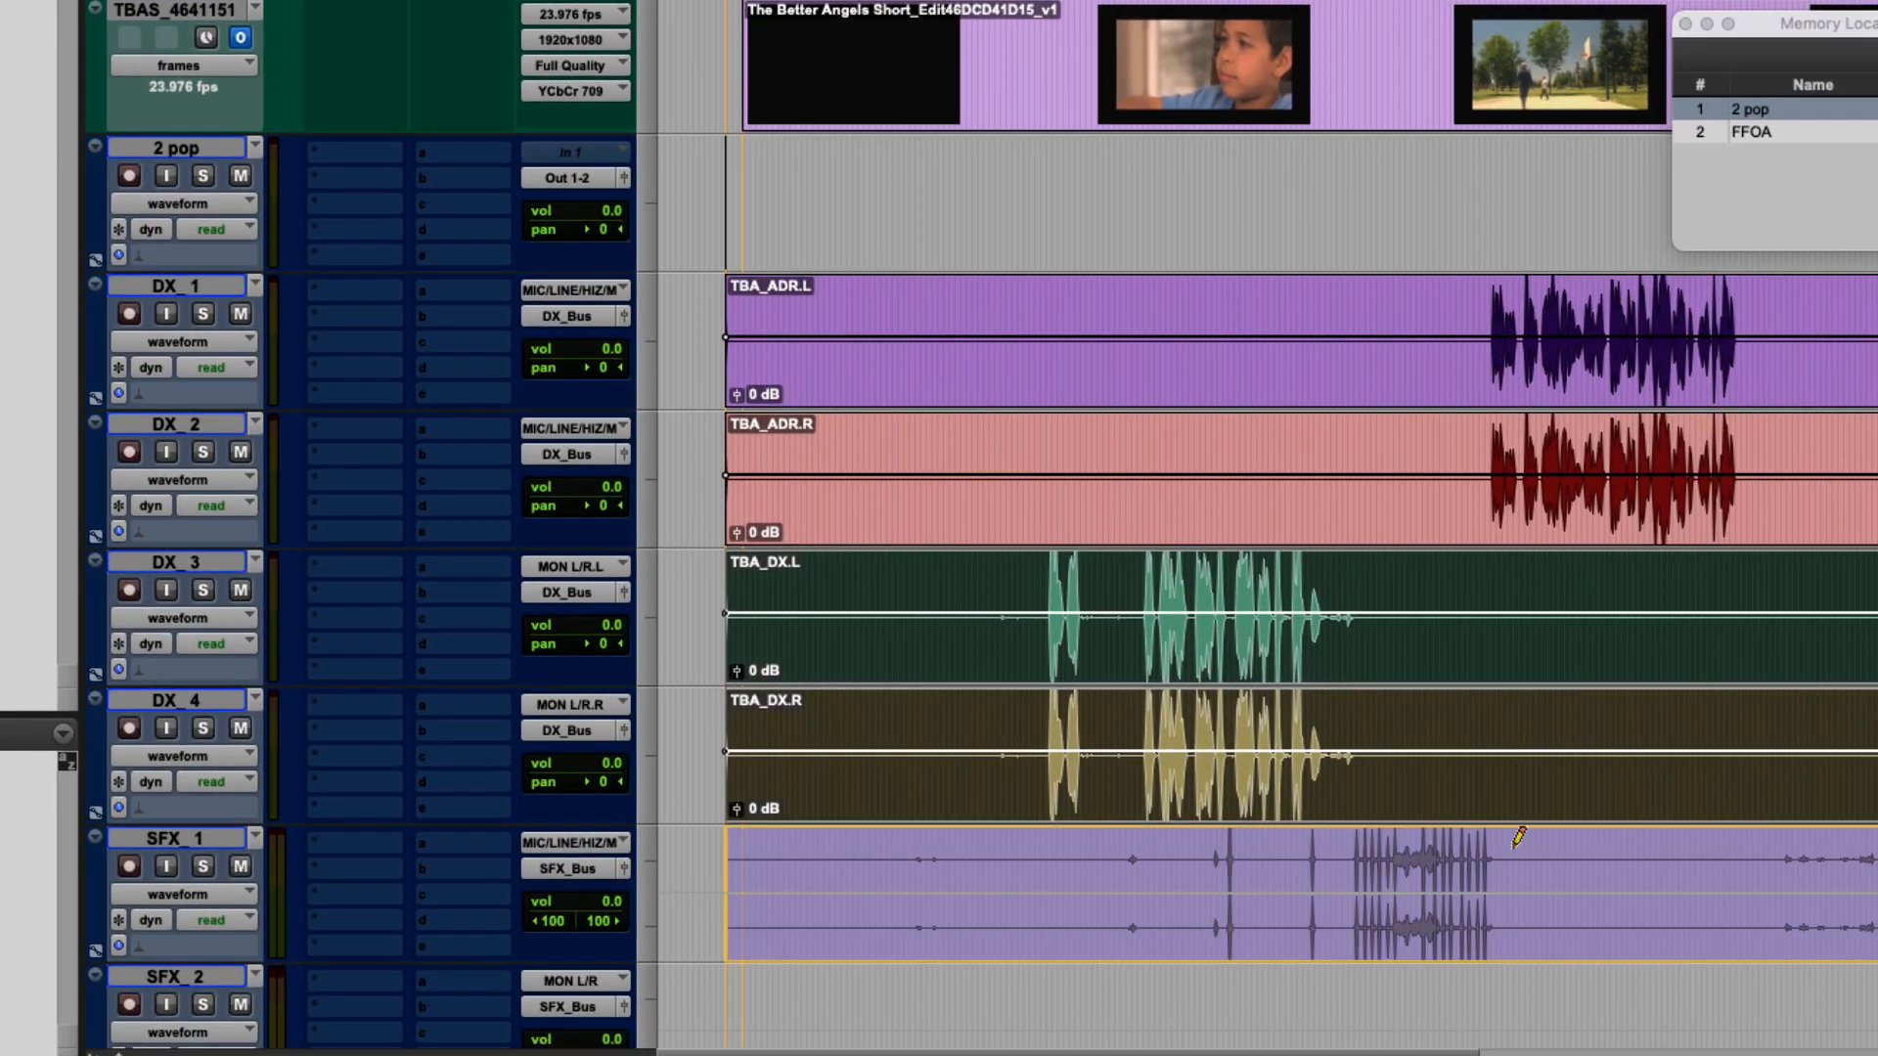
{"action": "left_click_drag", "start_coordinate": [1519, 838], "coordinate": [1505, 904]}
{"action": "left_click_drag", "start_coordinate": [1507, 906], "coordinate": [1504, 911]}
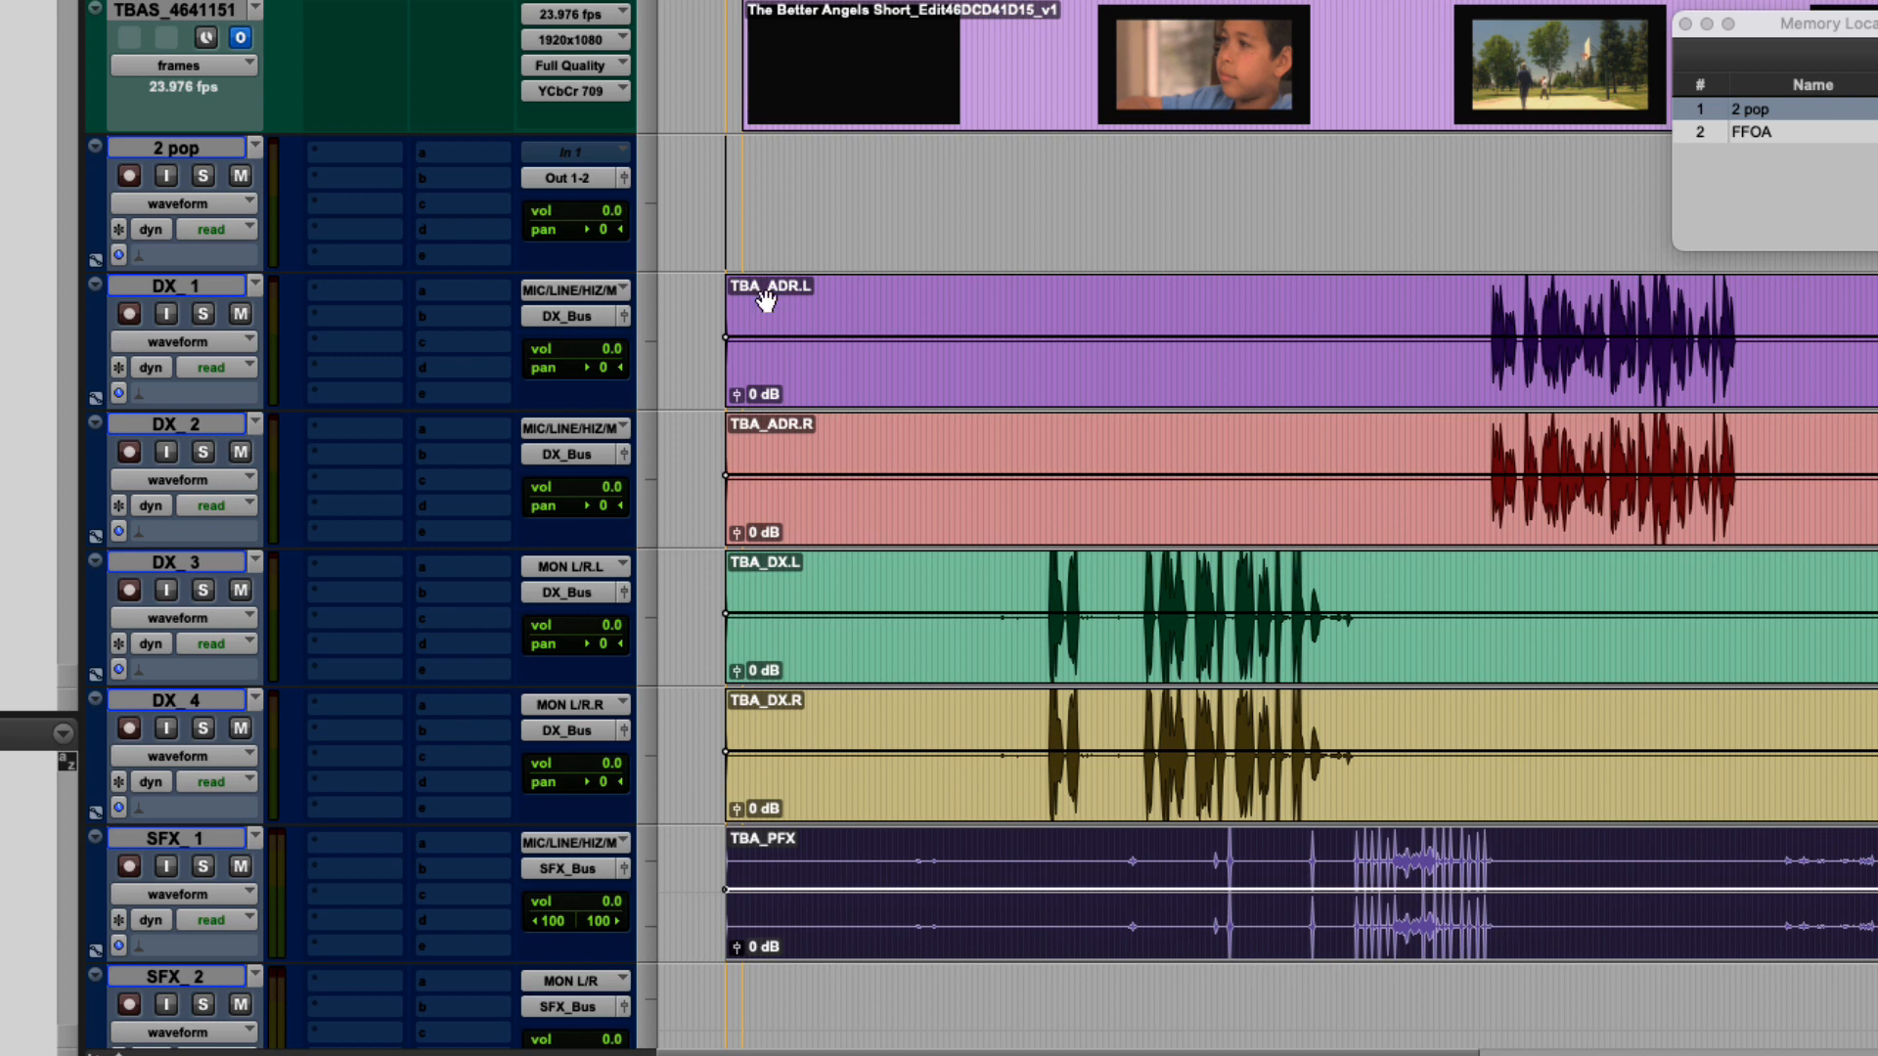